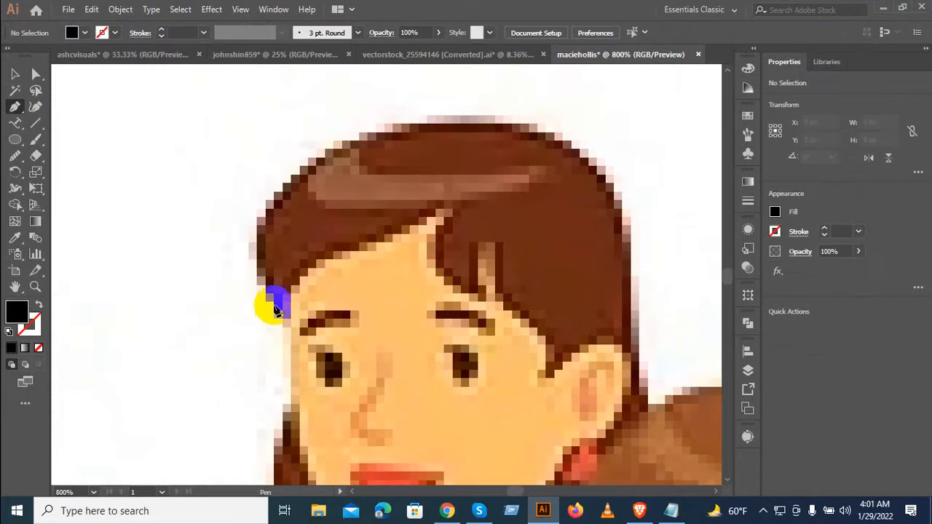
Trace the woman's hair outline with the Pen tool from beside her forehead over the crown
left_click(277, 312)
left_click_drag(281, 191, 347, 130)
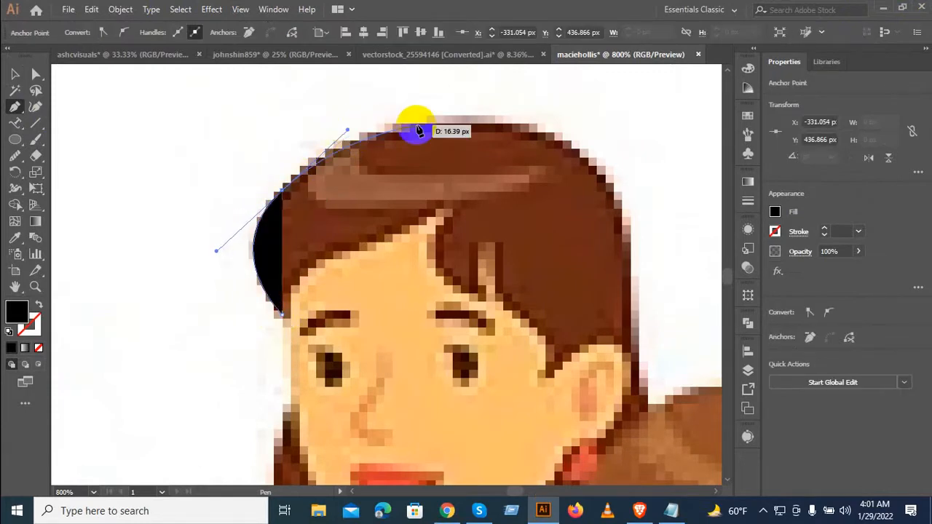
left_click_drag(477, 120, 551, 123)
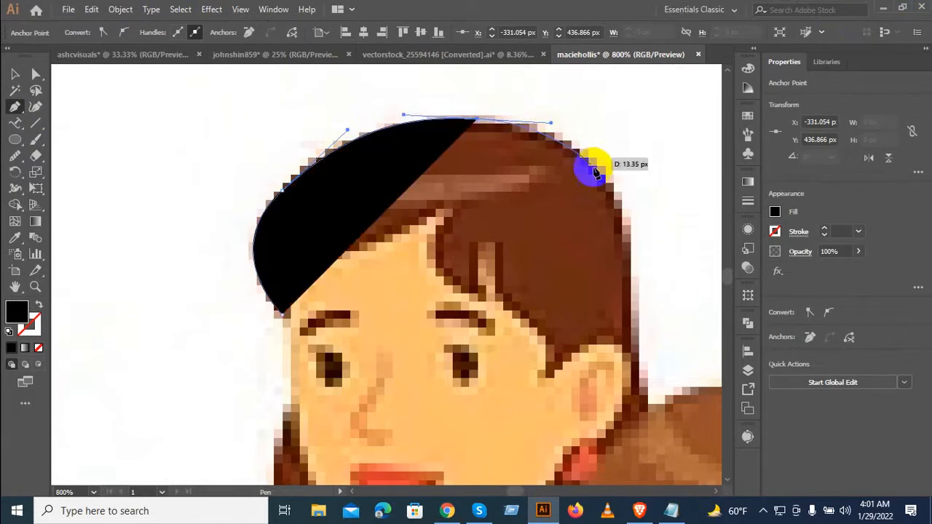
Remove the path's fill and give it a black 0.25 pt stroke
key("space")
left_click_drag(613, 208, 517, 159)
left_click(42, 348)
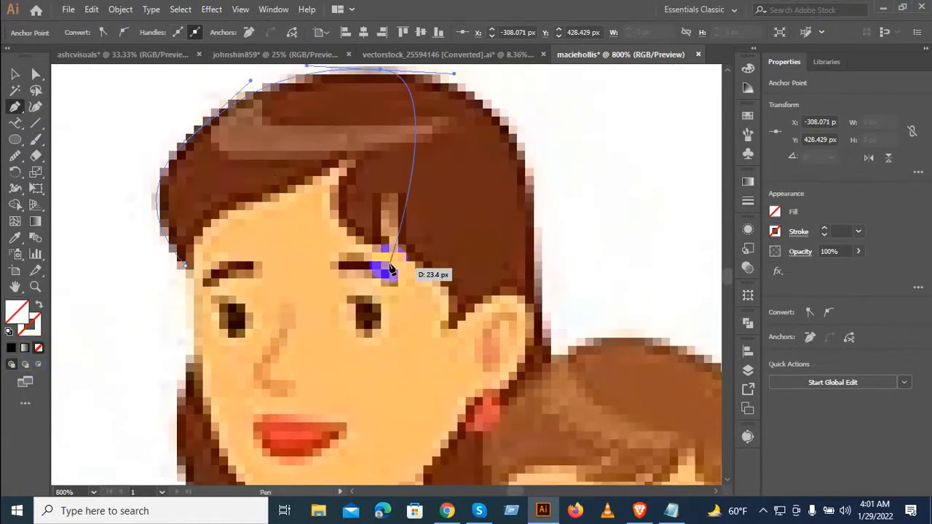
key("space")
left_click_drag(438, 233, 358, 354)
left_click(847, 229)
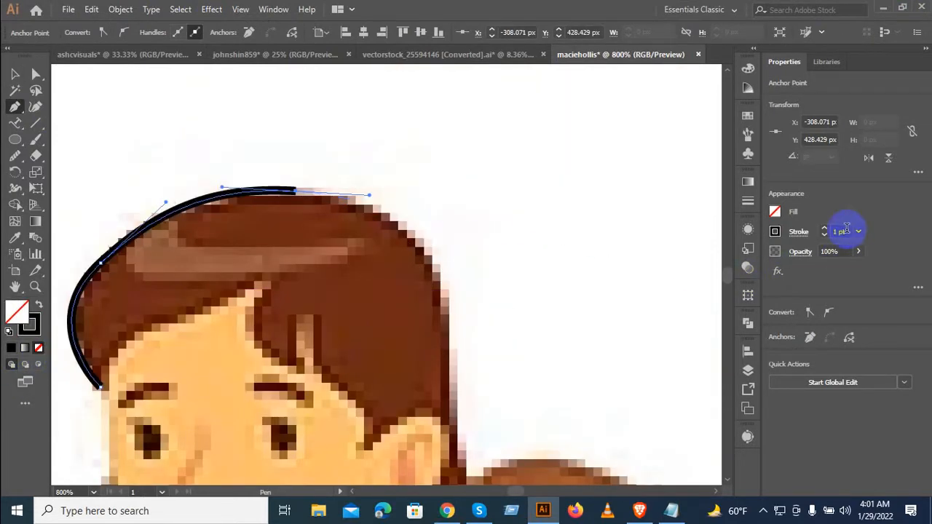
scroll(847, 229, "down", 3)
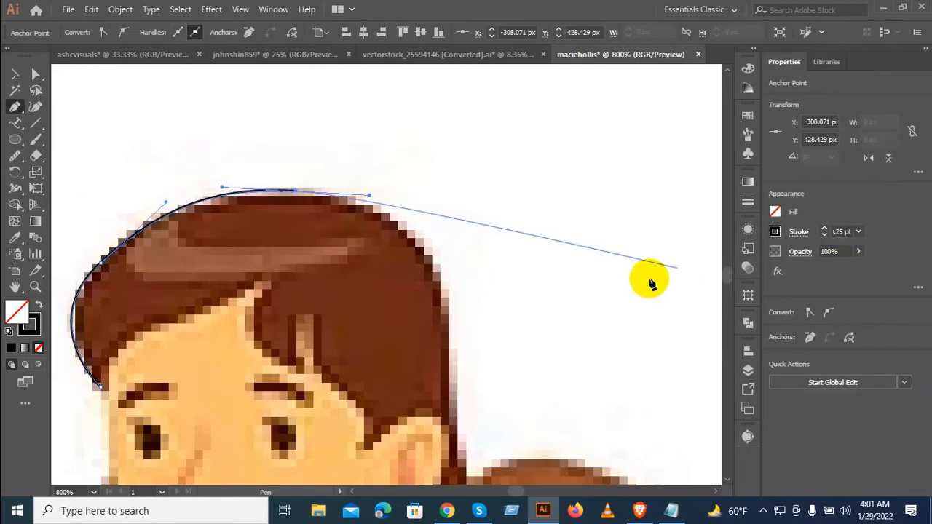
Continue the outline from the crown around the back of the woman's head to ear level
key("space")
left_click_drag(410, 358, 505, 310)
left_click_drag(541, 259, 554, 337)
key("space")
mouse_move(555, 400)
left_mouse_down()
mouse_move(546, 253)
mouse_move(544, 333)
left_mouse_up()
key("space")
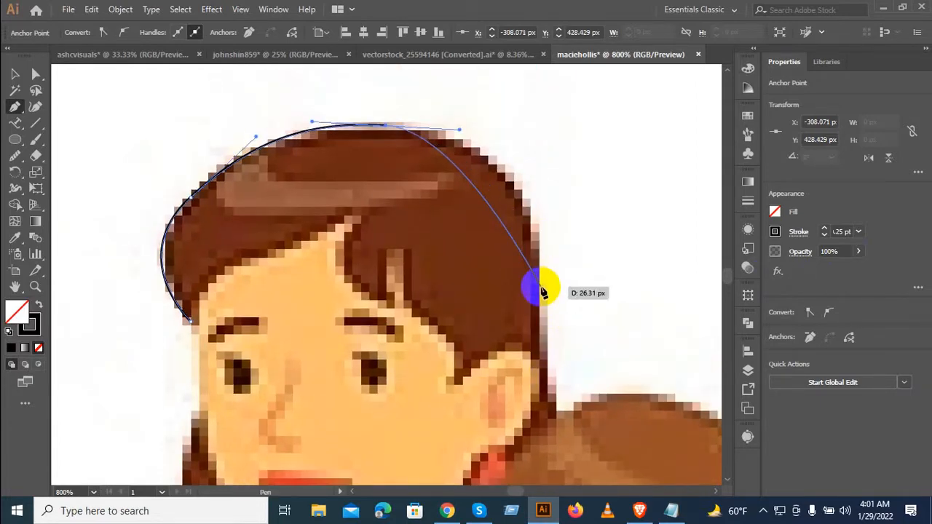
left_click_drag(542, 291, 545, 421)
left_click_drag(539, 328, 540, 329)
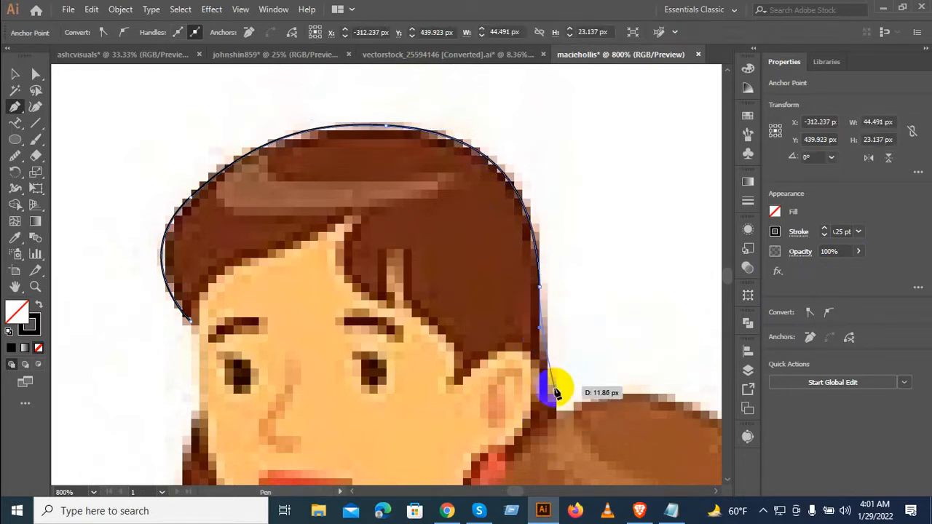
Extend the outline down behind the ear to where the woman's hair meets the child's hair
left_click_drag(551, 369, 380, 308)
scroll(379, 312, "up", 1)
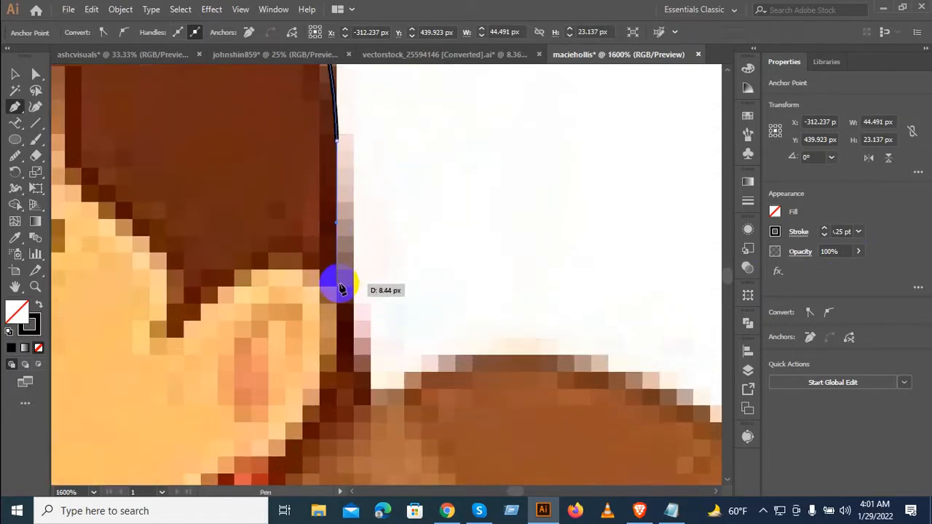
left_click_drag(341, 279, 525, 343)
key("ctrl+z")
key("ctrl+z")
scroll(400, 364, "down", 2)
scroll(393, 322, "up", 2)
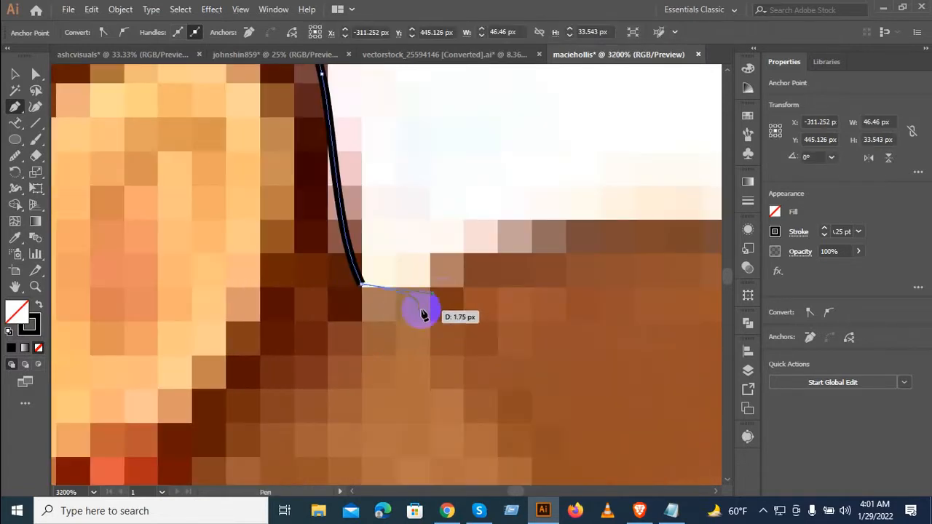
Curve the path through the notch between the two heads and onto the top of the child's hair
mouse_move(423, 315)
left_mouse_down()
mouse_move(434, 303)
mouse_move(415, 312)
left_mouse_up()
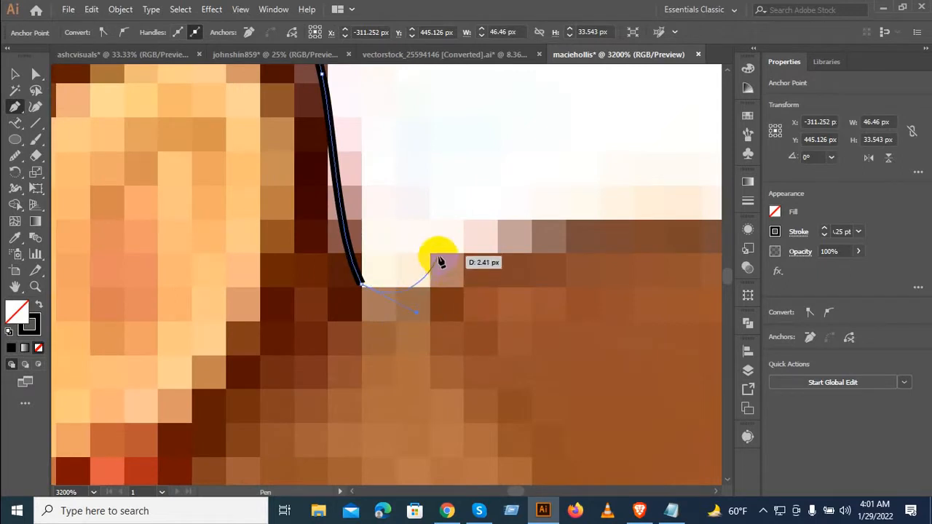
left_click_drag(440, 253, 455, 233)
left_click_drag(559, 217, 359, 188)
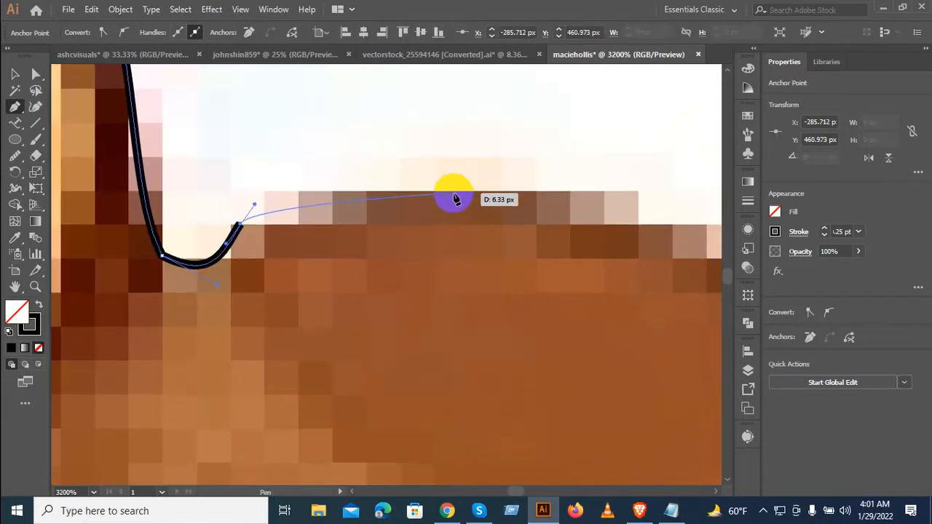
left_click_drag(455, 198, 335, 172)
scroll(601, 191, "down", 2)
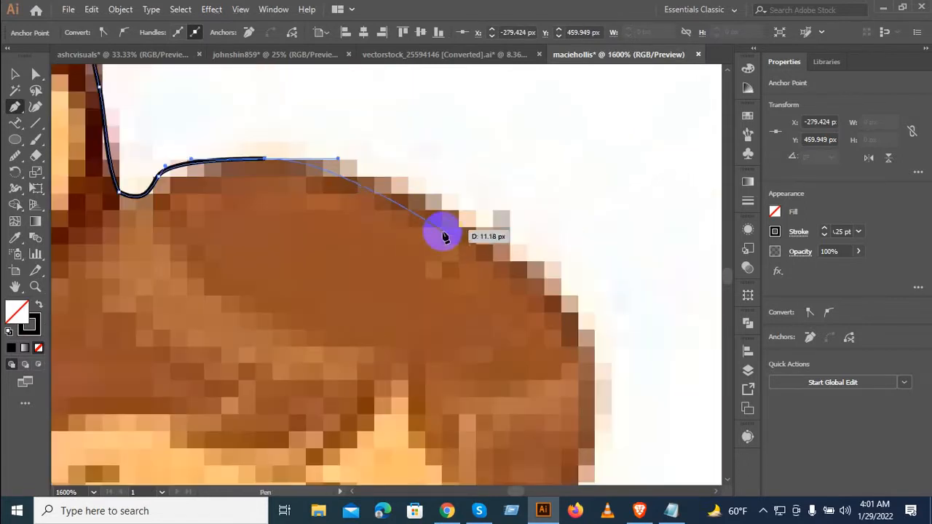
Trace around the child's hair, ear and jaw down to the upper edge of the woman's sleeve
scroll(445, 237, "down", 3)
left_click_drag(489, 251, 520, 293)
left_click_drag(504, 332, 474, 394)
scroll(509, 373, "up", 2)
mouse_move(466, 426)
left_mouse_down()
mouse_move(509, 323)
mouse_move(454, 367)
mouse_move(428, 355)
mouse_move(416, 370)
mouse_move(424, 361)
left_mouse_up()
left_click_drag(384, 405, 394, 262)
left_click_drag(422, 292, 422, 218)
scroll(447, 334, "down", 1)
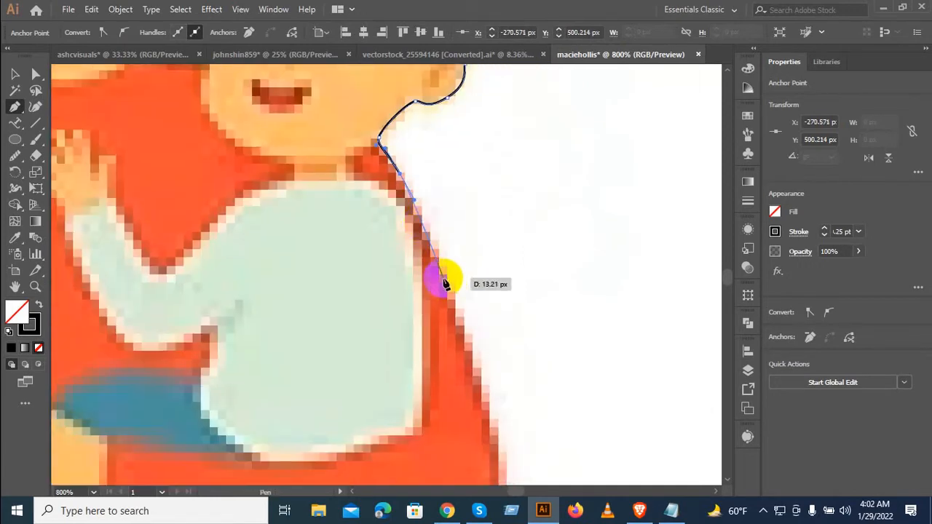
Trace the outer edge of the woman's sleeve down and around the elbow to the forearm's underside
left_click_drag(449, 287, 431, 207)
scroll(466, 329, "down", 2)
left_click_drag(447, 268, 442, 298)
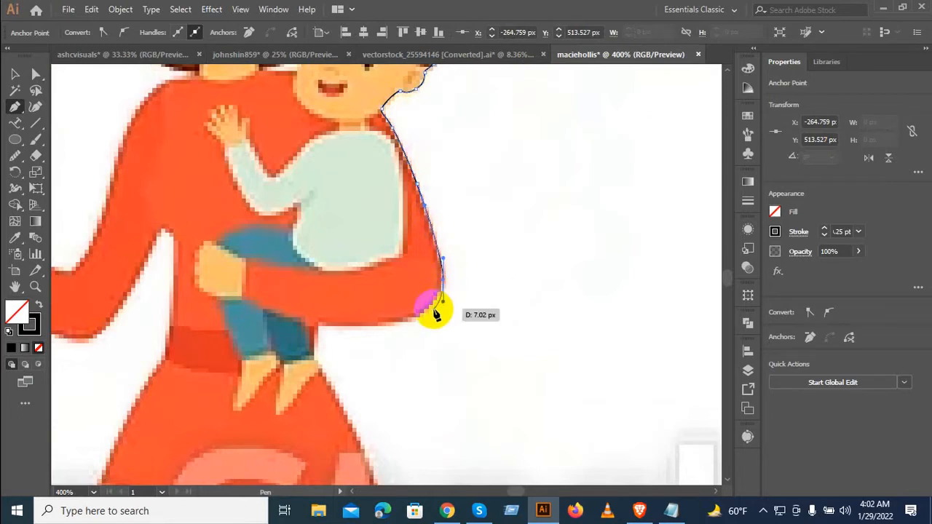
left_click_drag(399, 323, 249, 252)
scroll(325, 317, "left", 3)
scroll(362, 301, "up", 1)
key("ctrl+z")
key("space")
left_click_drag(433, 326, 360, 222)
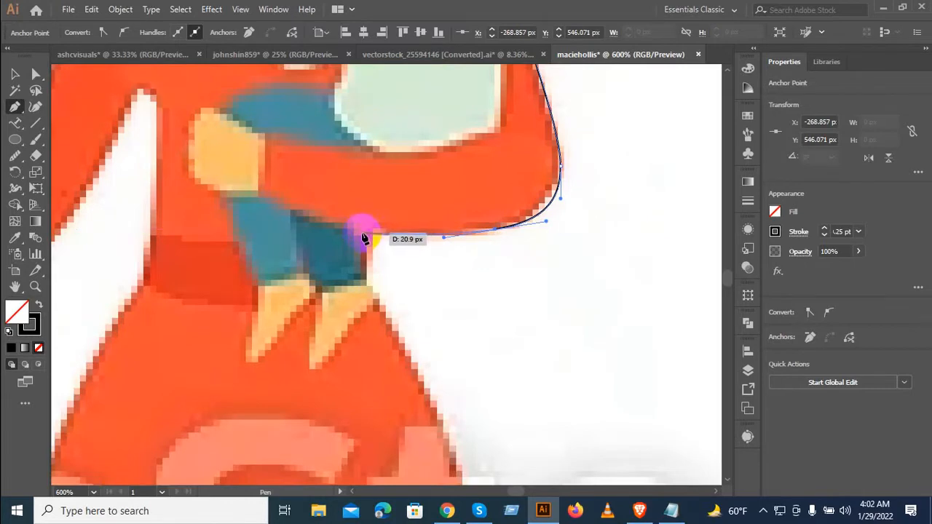
Continue the path under the forearm, past the child's leg and onto the upper edge of the skirt
mouse_move(366, 235)
left_mouse_down()
mouse_move(380, 302)
mouse_move(368, 217)
left_mouse_up()
key("space")
left_click_drag(404, 277, 422, 309)
scroll(426, 327, "down", 2)
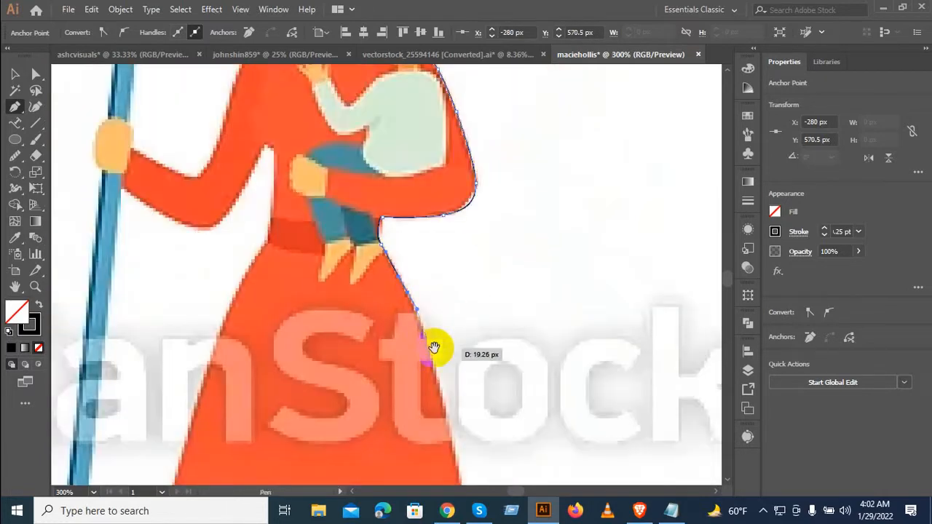
Trace the skirt's right edge down to the hem and finish it with a corner point
key("space")
left_click_drag(435, 406, 414, 253)
left_click_drag(446, 291, 446, 384)
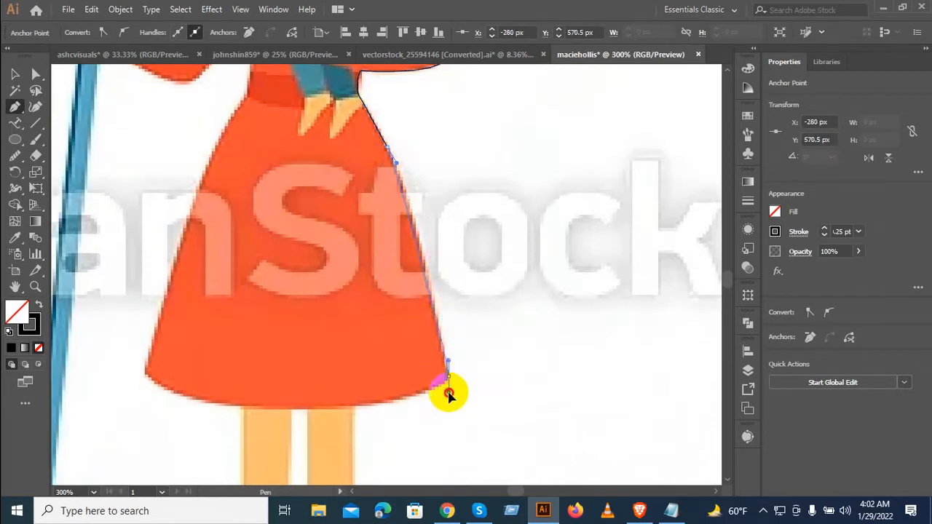
left_click_drag(461, 449, 462, 448)
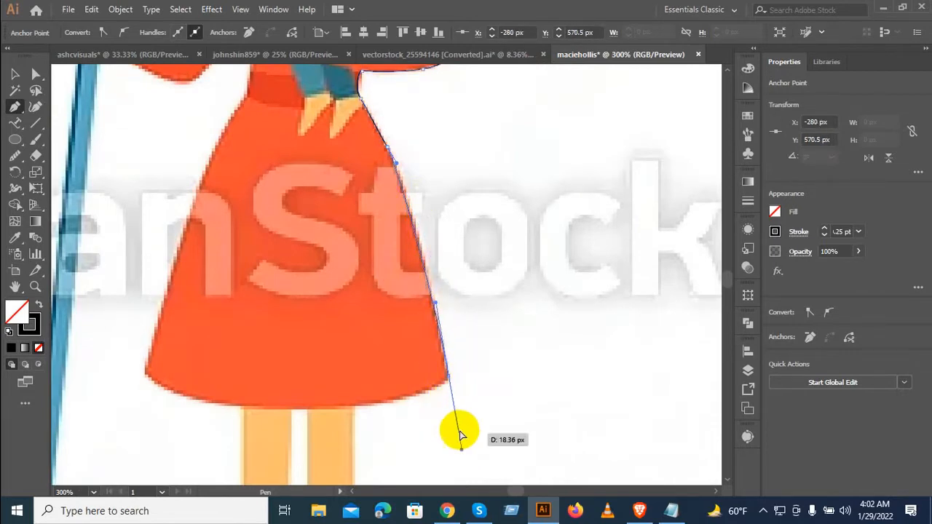
key("ctrl+z")
left_click_drag(449, 384, 448, 380)
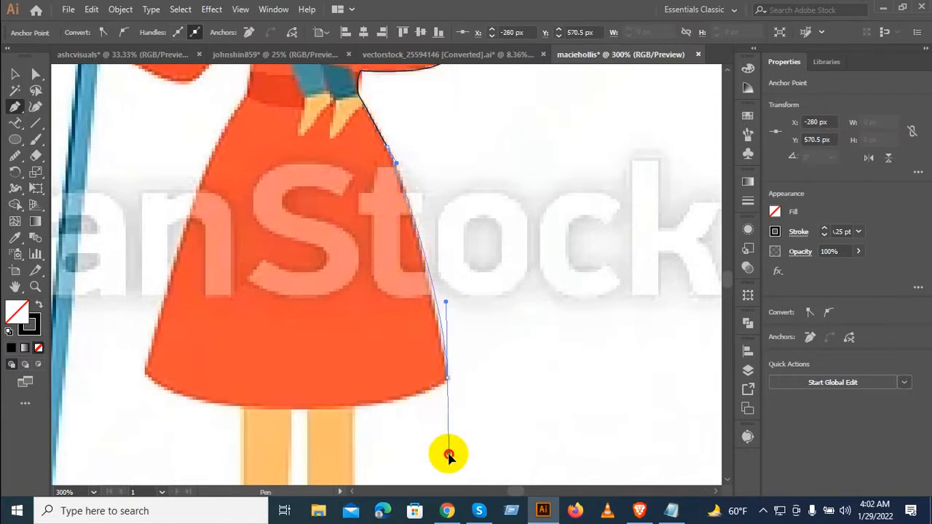
left_click_drag(462, 486, 462, 473)
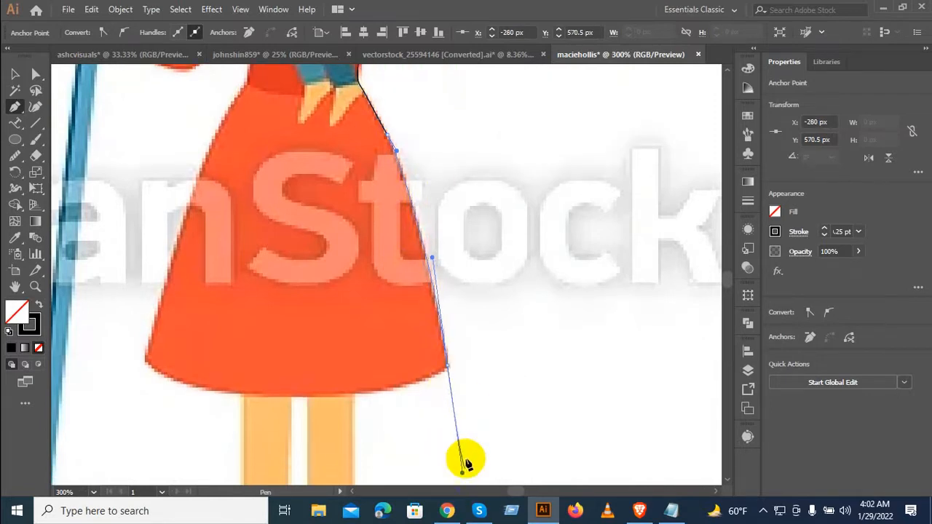
left_click(449, 367)
Trace the curved hem to the skirt's left corner and continue up the skirt's left edge
left_click_drag(326, 379, 267, 400)
left_click(237, 364)
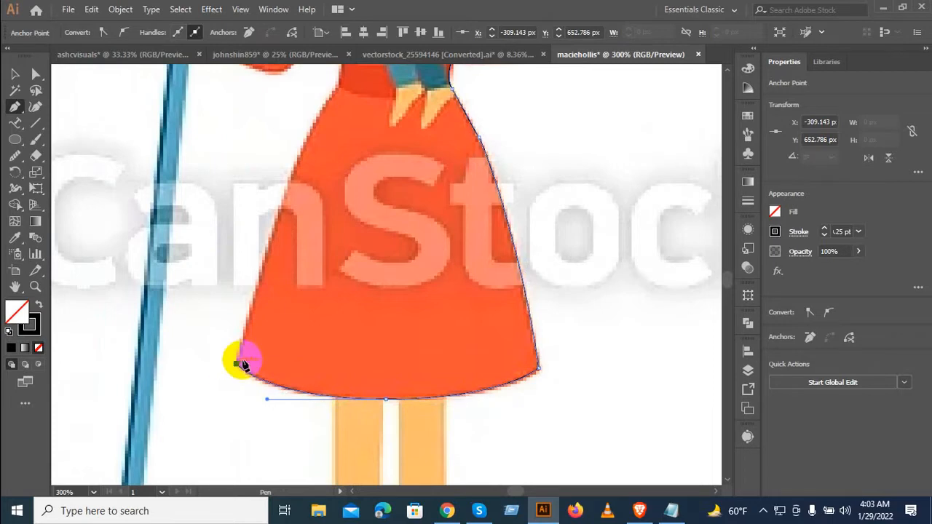
left_click_drag(247, 358, 355, 357)
scroll(349, 313, "up", 1)
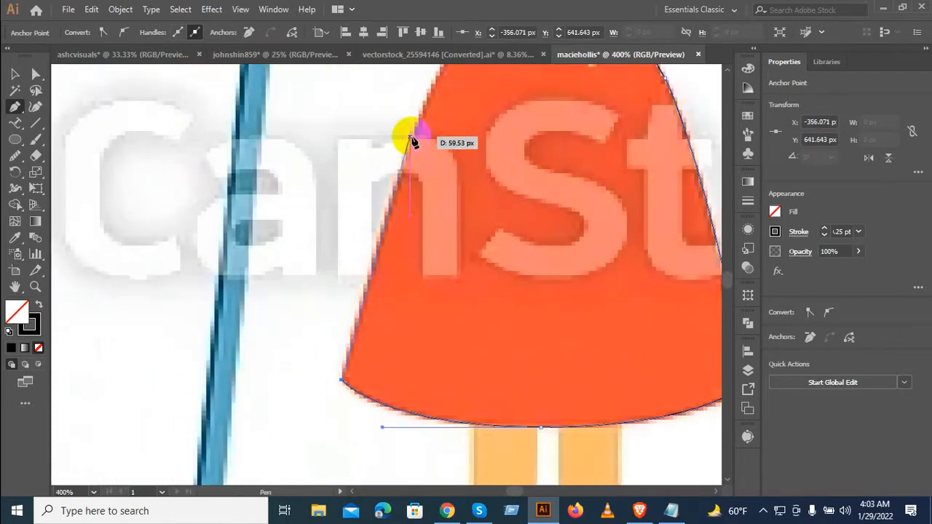
left_click_drag(415, 142, 354, 263)
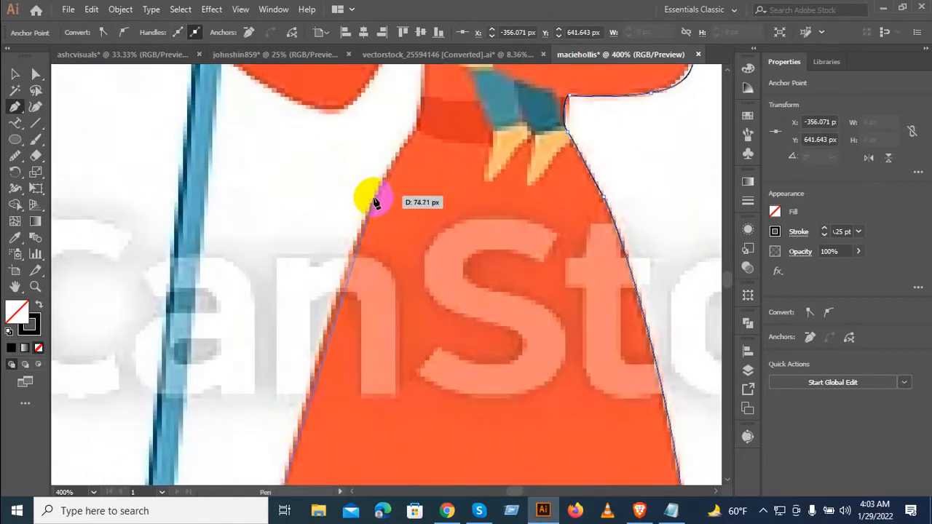
left_click_drag(363, 227, 391, 171)
left_click(388, 158)
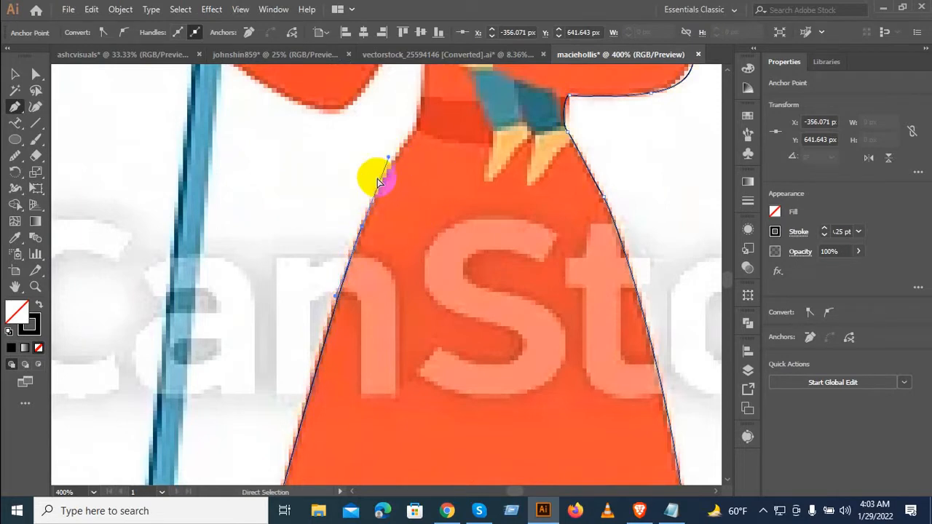
Curve the path from the skirt's left edge up to the woman's waist
mouse_move(362, 229)
left_mouse_down()
mouse_move(370, 183)
mouse_move(422, 117)
mouse_move(433, 219)
mouse_move(448, 232)
left_mouse_up()
scroll(448, 231, "up", 3)
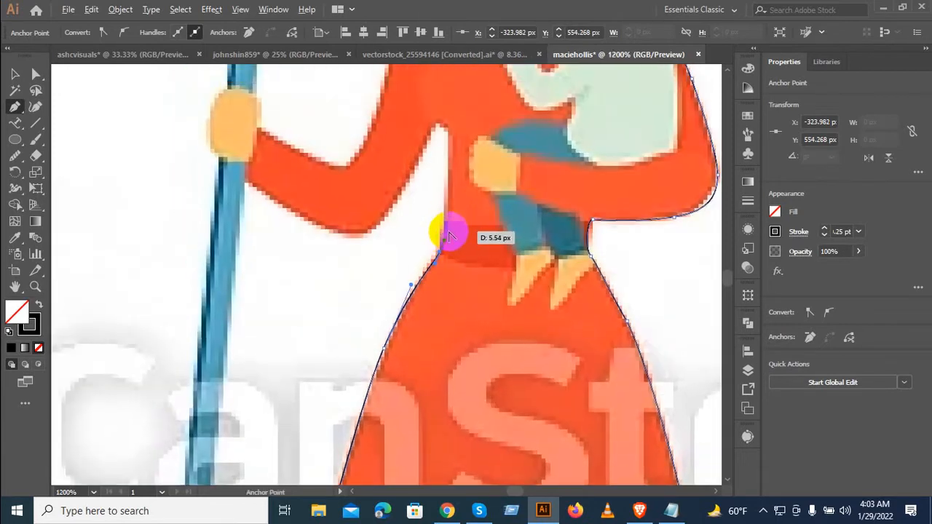
mouse_move(447, 264)
left_mouse_down()
mouse_move(451, 284)
mouse_move(433, 261)
left_mouse_up()
Trace the side of the torso from the waist up to a corner point at the armpit
left_click_drag(466, 141, 450, 389)
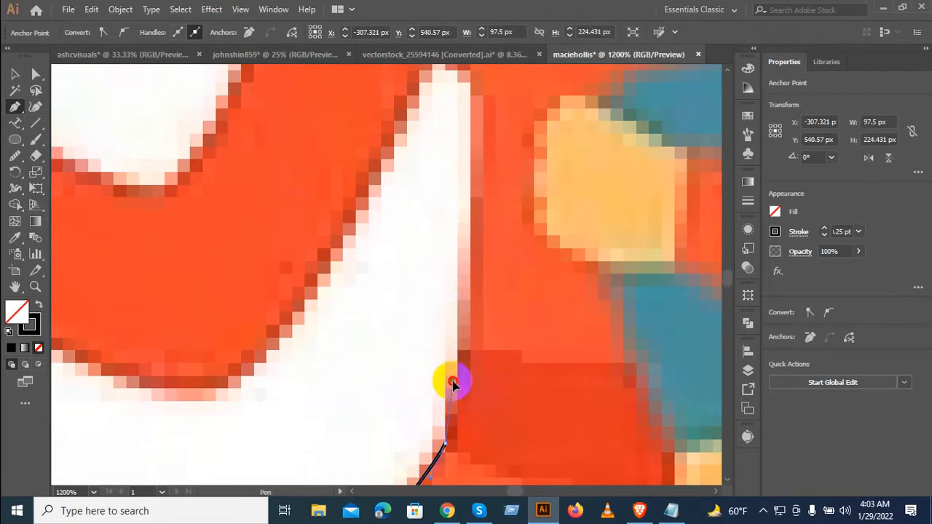
left_click_drag(464, 280, 465, 225)
key("ctrl+z")
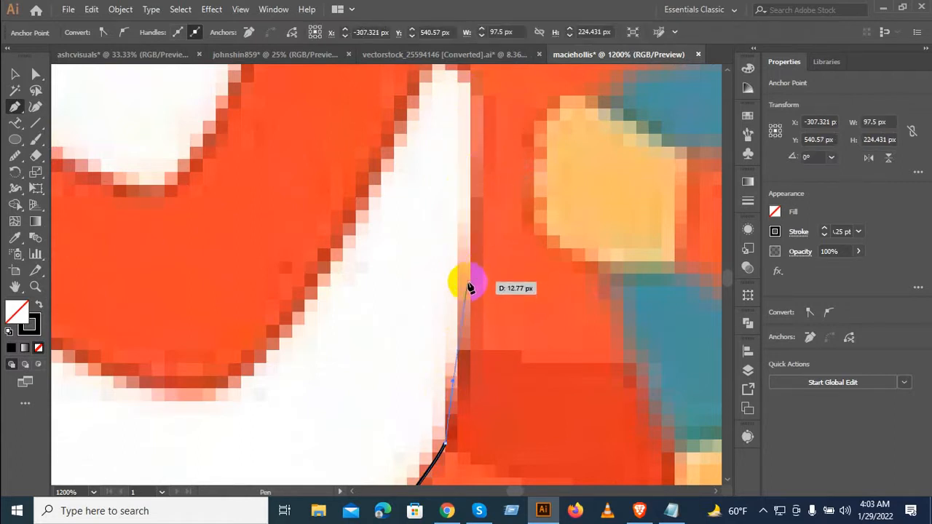
left_click_drag(469, 288, 470, 227)
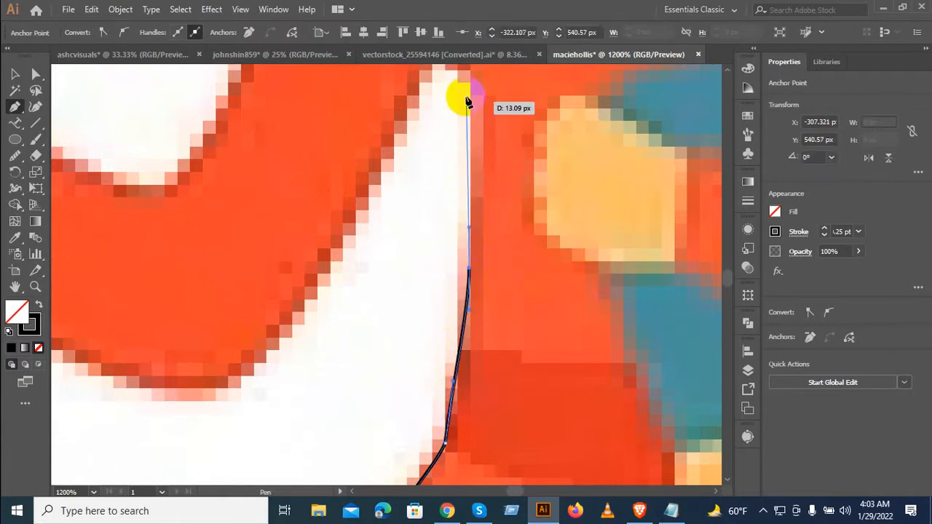
left_click_drag(469, 83, 376, 132)
key("ctrl+z")
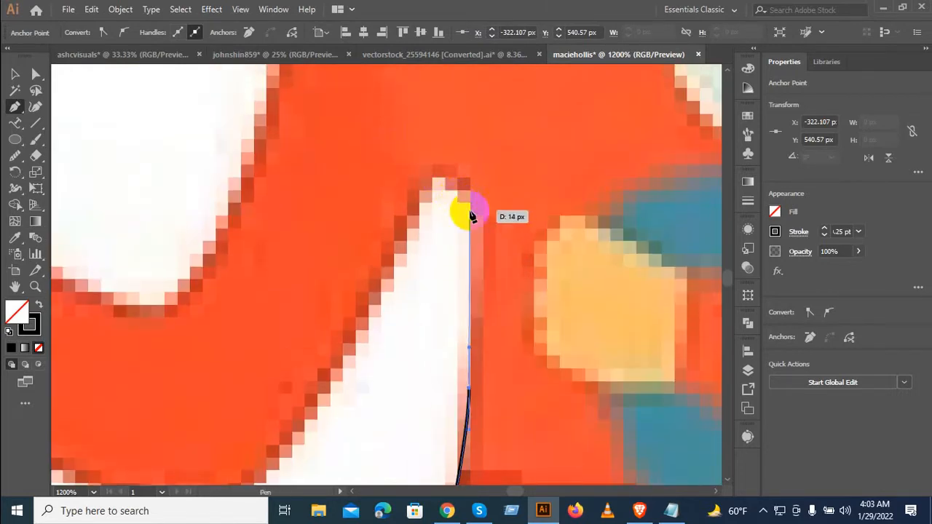
left_click_drag(471, 235, 471, 207)
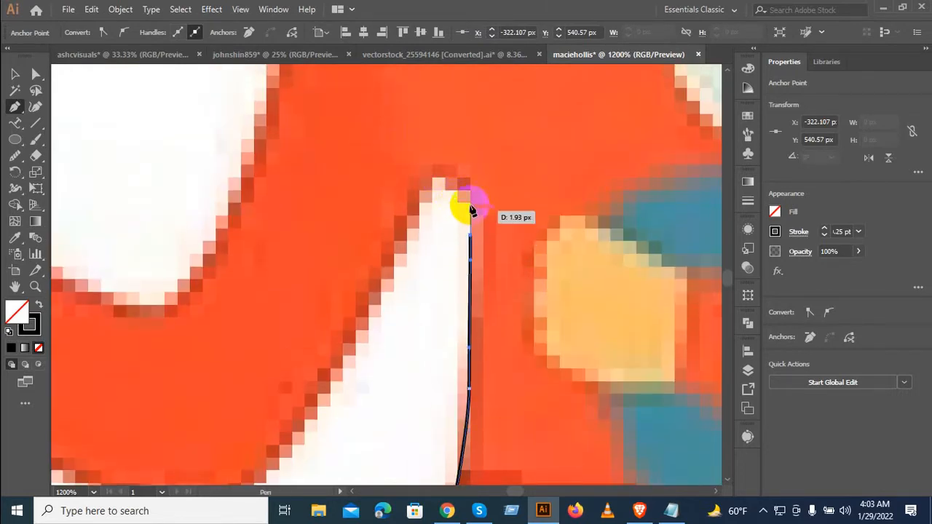
left_click_drag(440, 177, 409, 156)
left_click(437, 176)
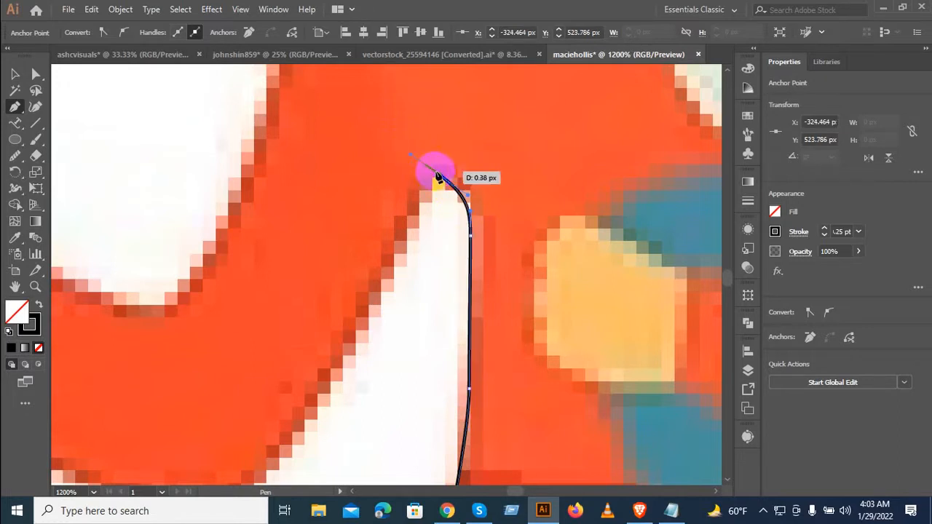
Trace the underside of the outstretched sleeve from the armpit around the elbow toward the hand holding the pole
scroll(435, 206, "down", 1)
left_click_drag(428, 268, 509, 263)
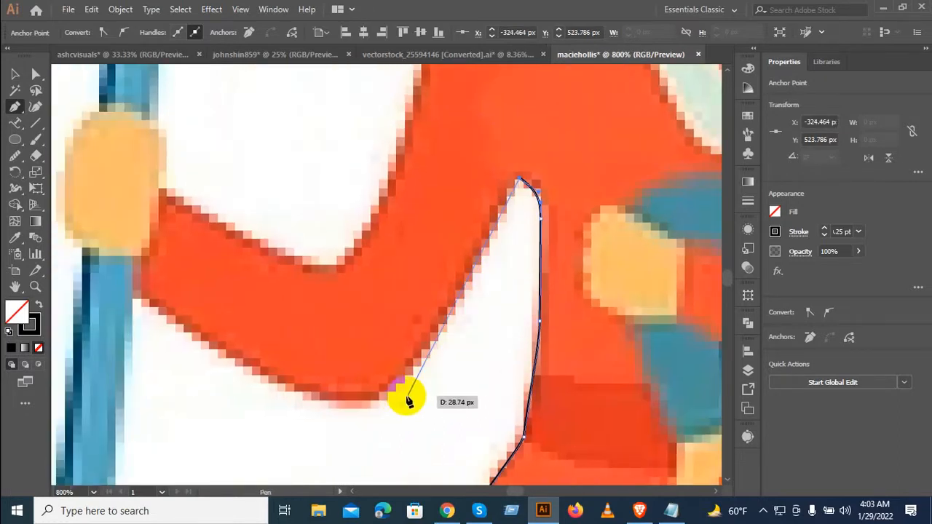
left_click_drag(351, 406, 254, 427)
key("ctrl+z")
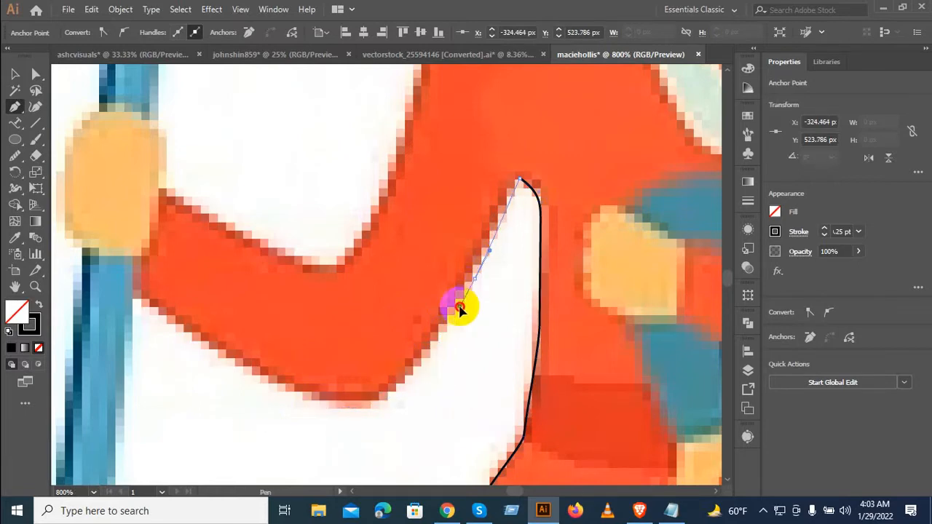
left_click_drag(446, 342, 447, 340)
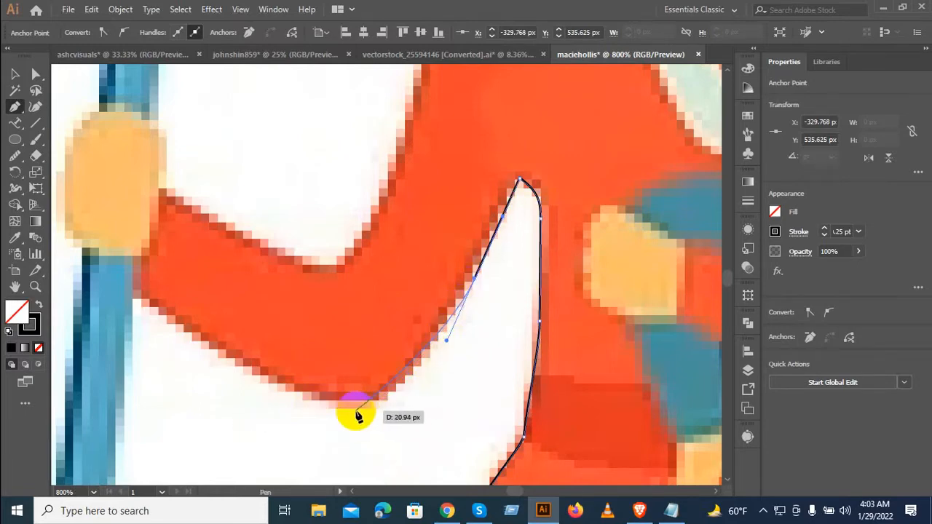
left_click_drag(348, 408, 296, 407)
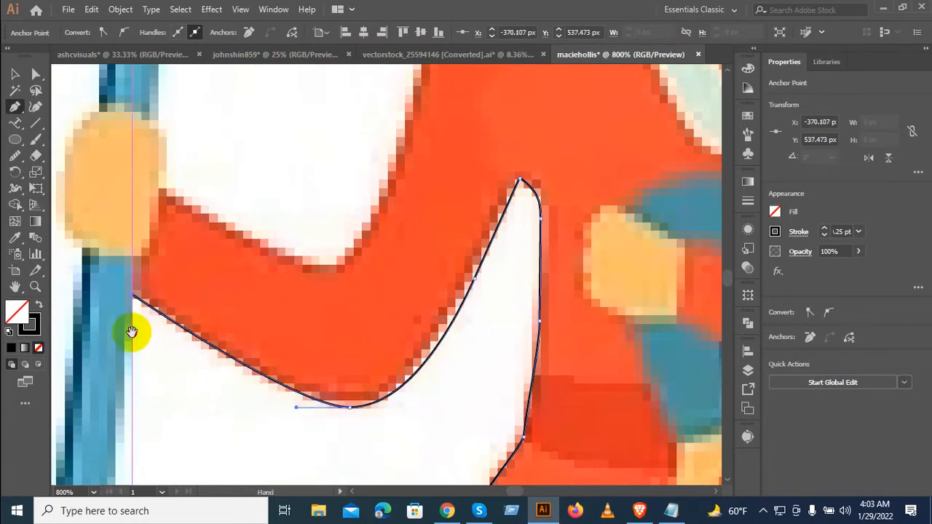
Extend the path from the sleeve cuff down the broom handle's right edge to the top of the broom head
scroll(308, 228, "down", 6)
scroll(303, 248, "down", 5)
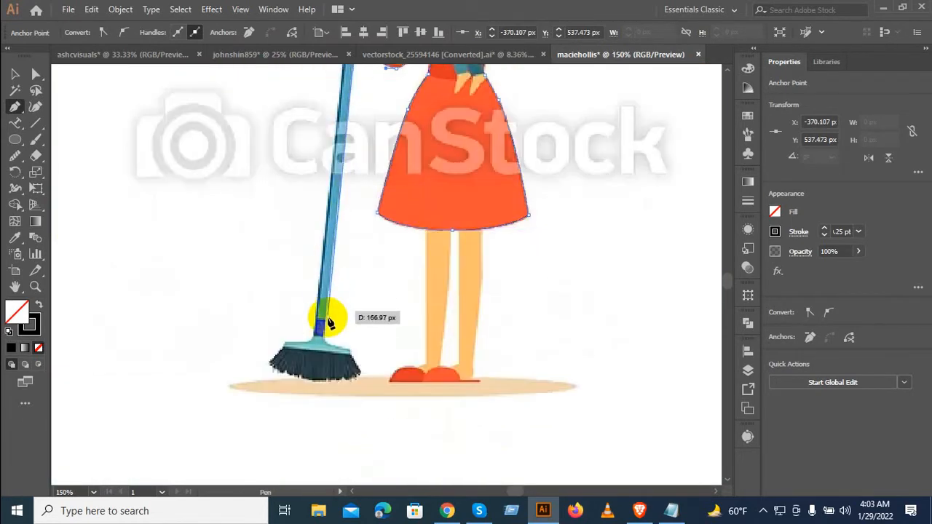
scroll(327, 317, "up", 5)
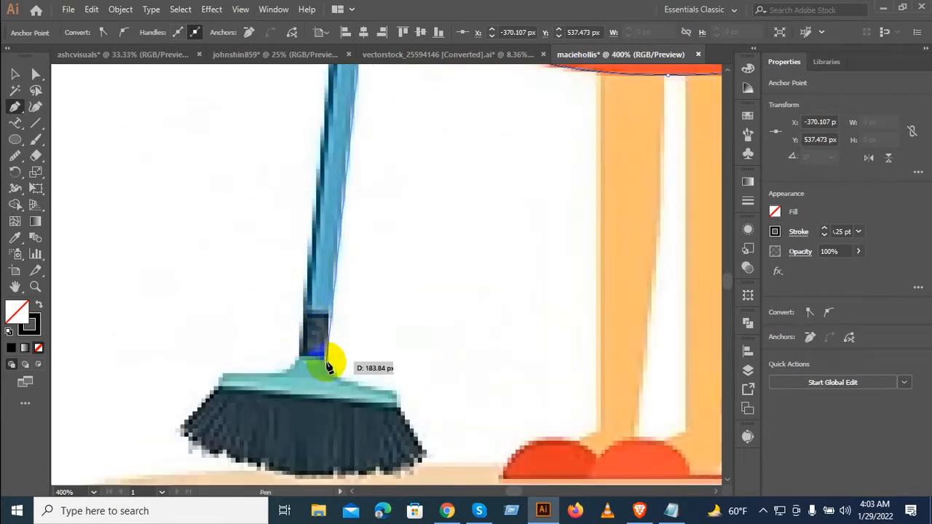
left_click(327, 368)
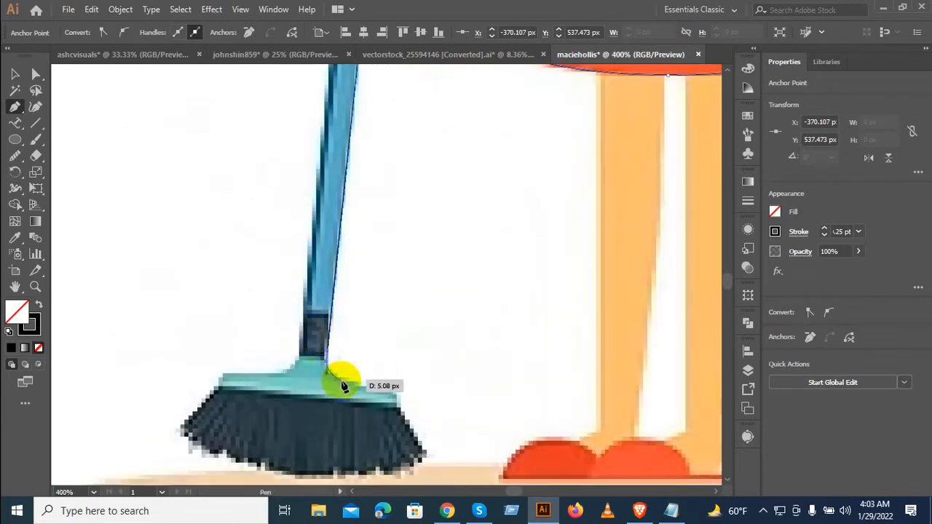
Curve the path over the broom head's right shoulder and follow the bristles' right edge down to their outer tip
left_click(394, 395)
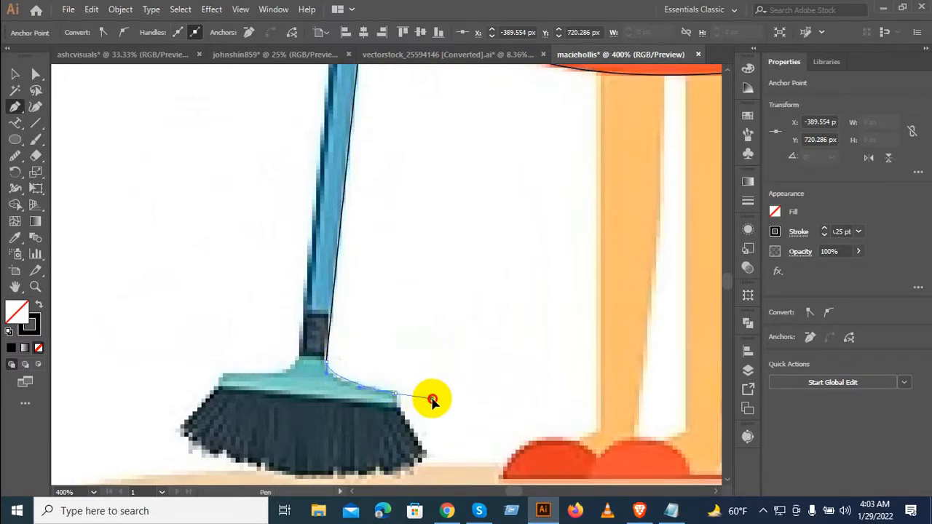
scroll(396, 393, "up", 2)
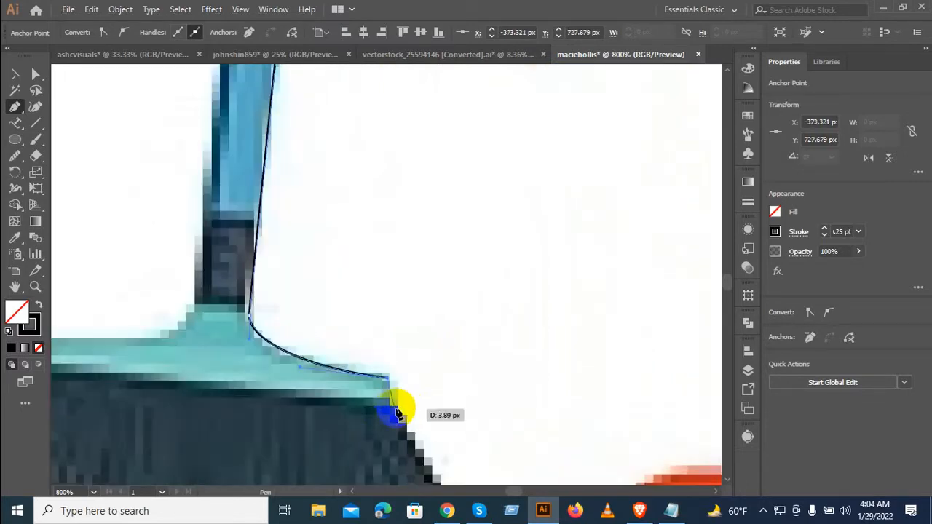
scroll(379, 364, "down", 5)
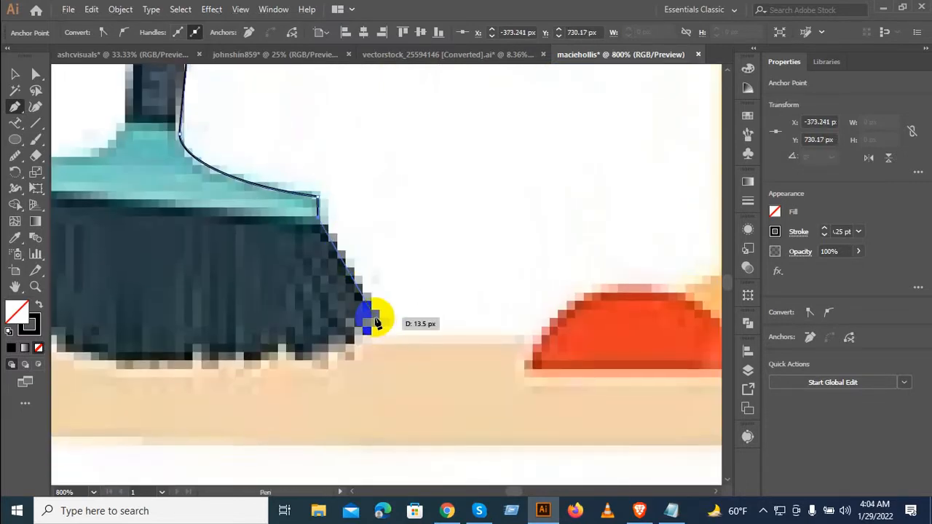
left_click(381, 320)
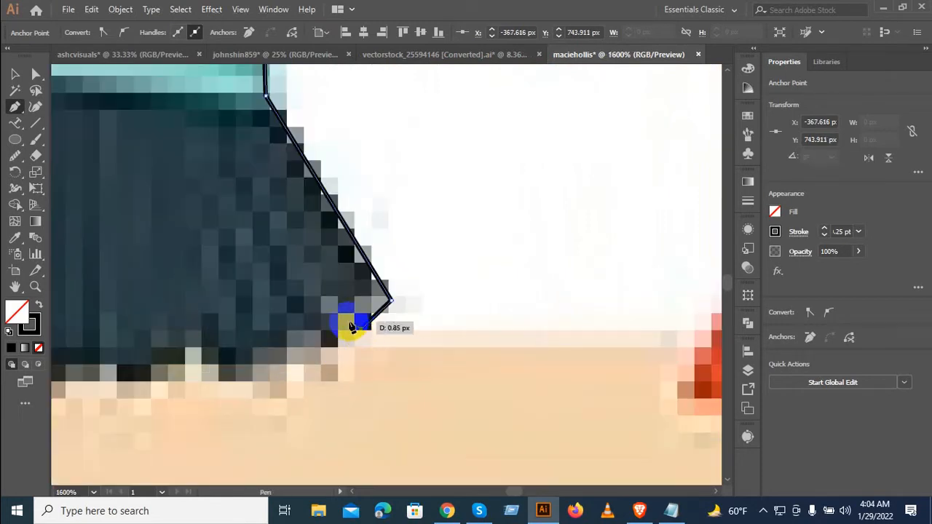
Trace the first jagged bristle tips inward from the brush's lower right corner with straight segments
left_click(324, 297)
left_click(340, 347)
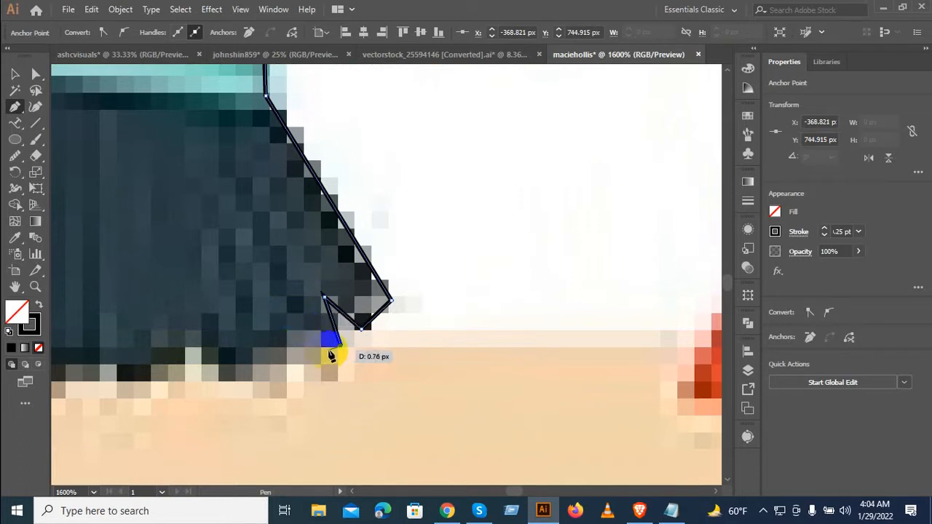
left_click(329, 352)
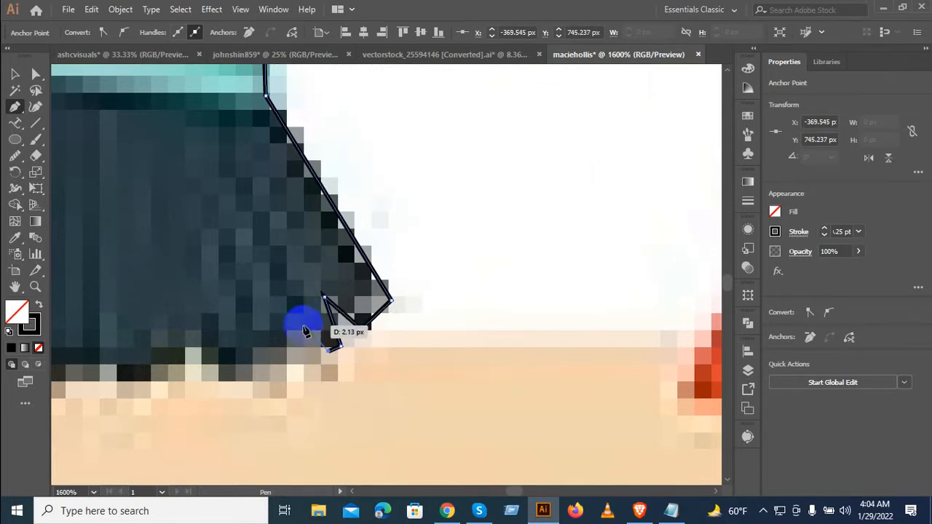
left_click(303, 326)
left_click(282, 340)
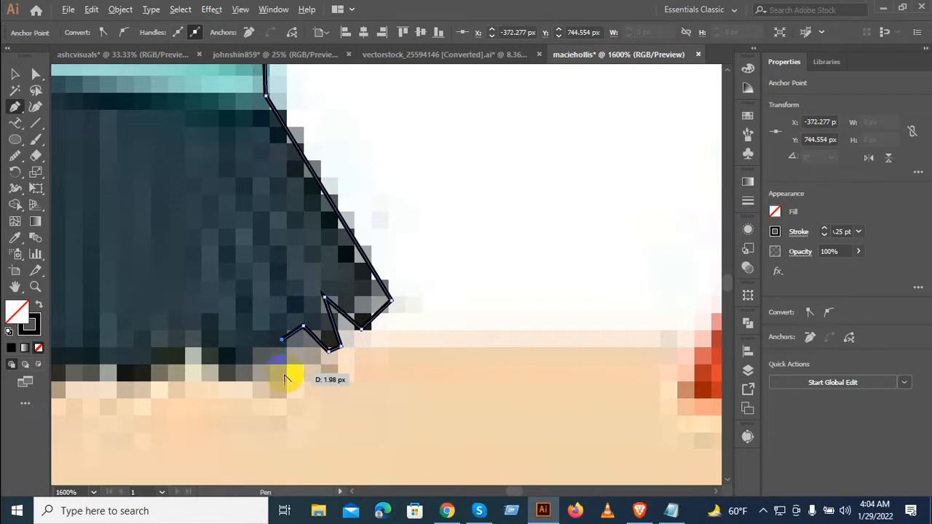
Continue the jagged outline leftward along the bristle bottom, around a rounded tuft and up into the next gap
scroll(284, 379, "down", 2)
left_click_drag(286, 379, 453, 335)
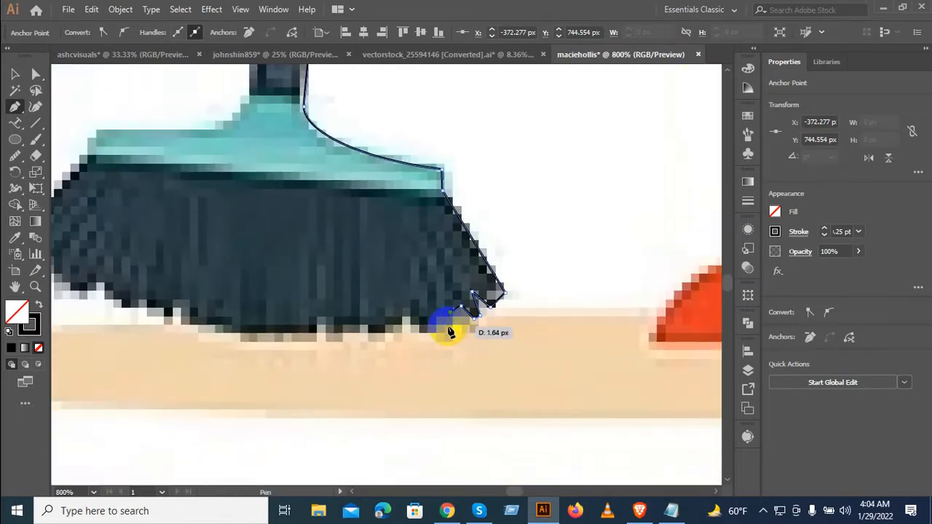
scroll(450, 331, "up", 1)
left_click(457, 327)
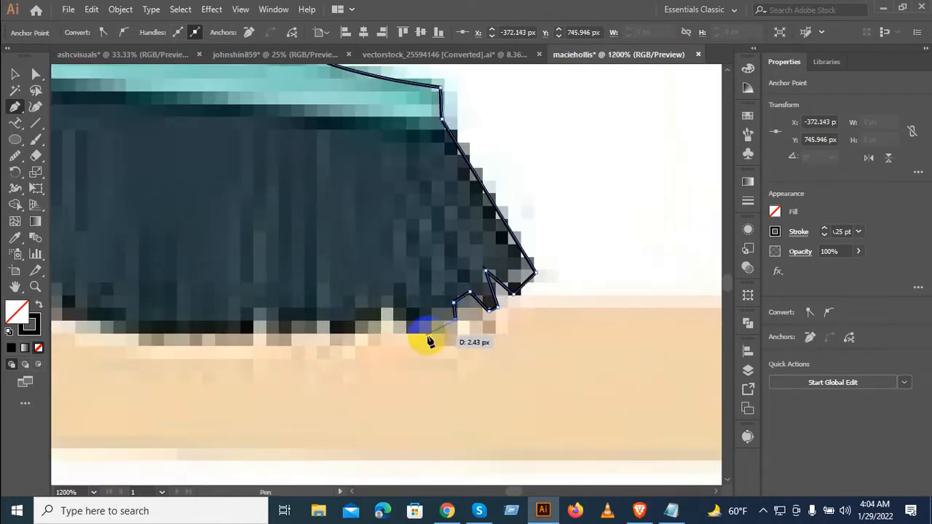
left_click(423, 335)
left_click(403, 328)
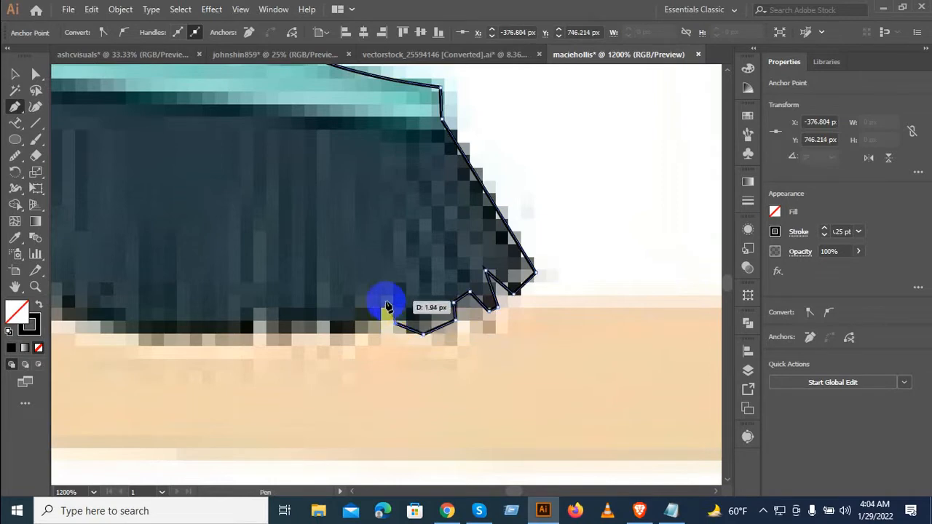
left_click(383, 309)
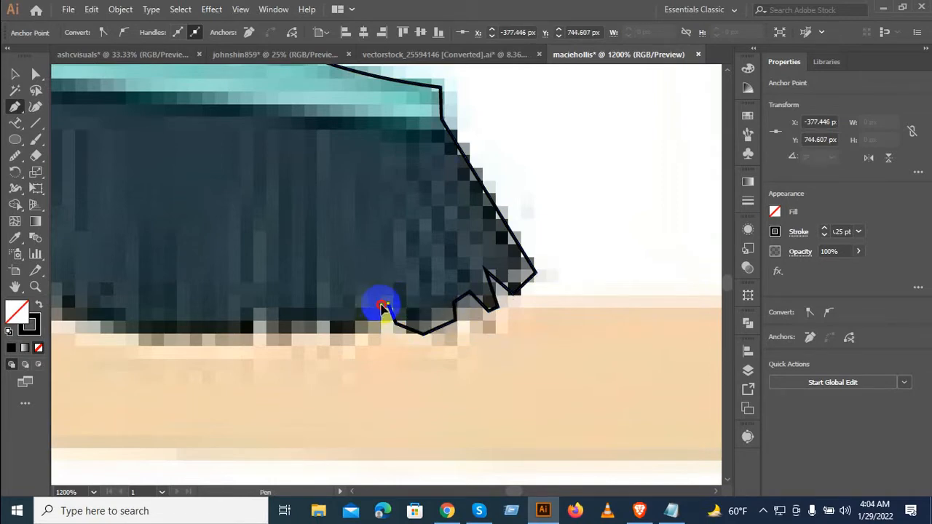
Outline the flat tufts toward the middle of the bristle bottom and the narrow square notch between them
left_click(364, 333)
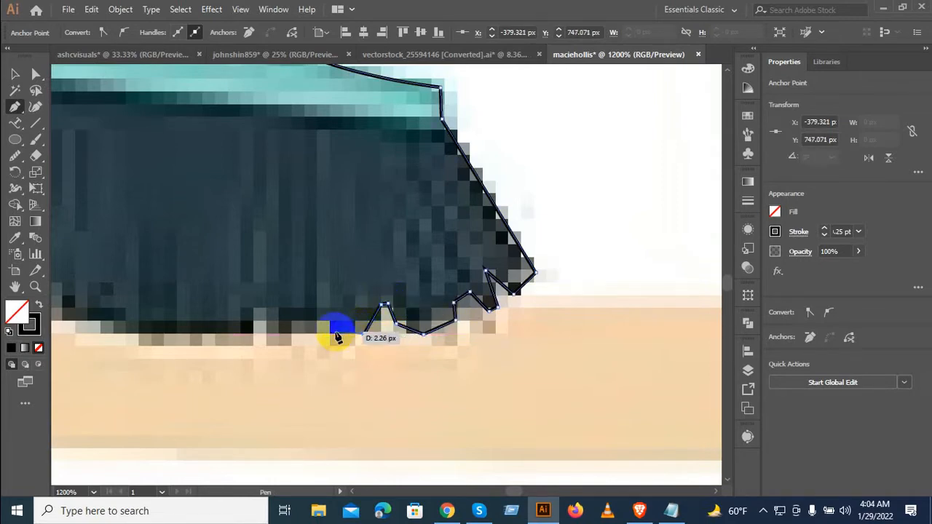
left_click(332, 335)
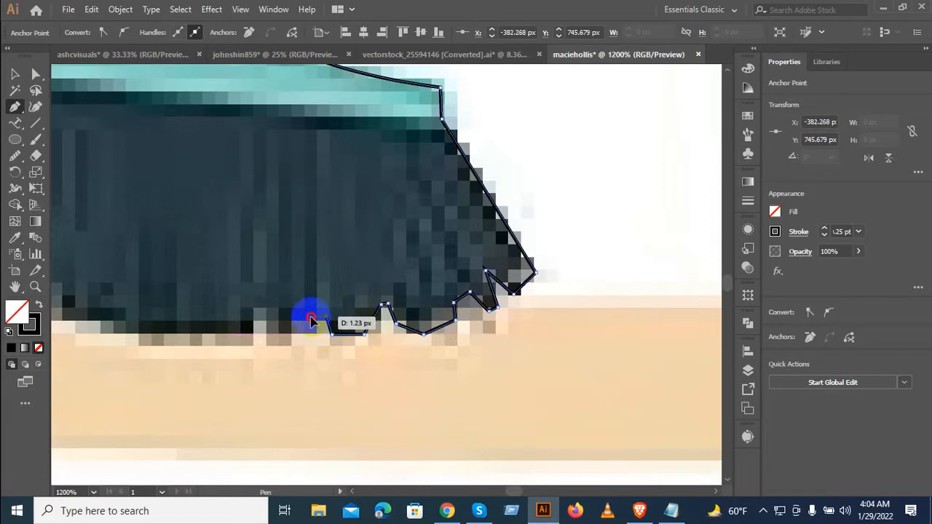
left_click(276, 340)
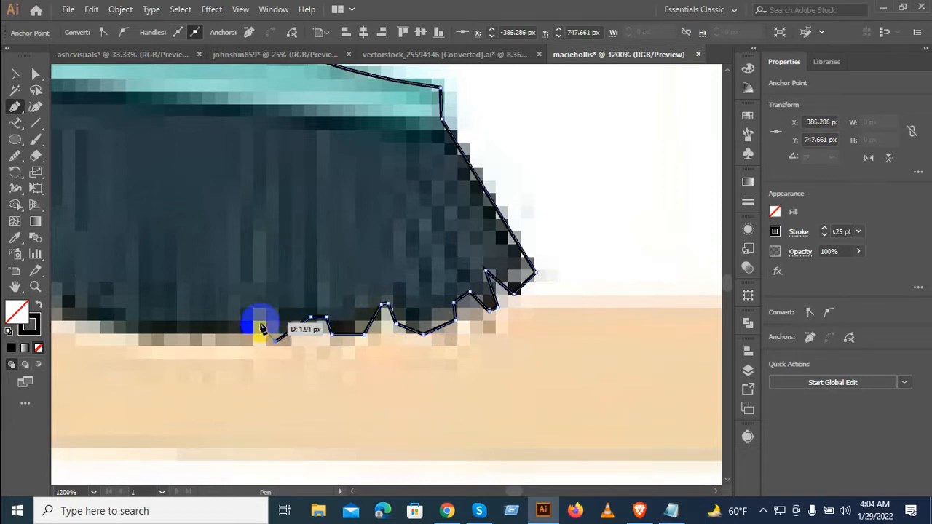
left_click(265, 341)
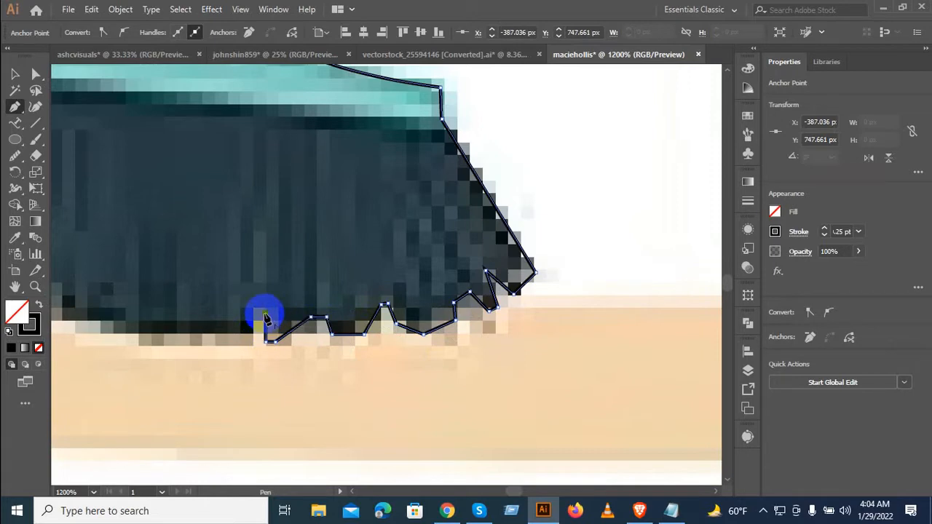
left_click_drag(265, 319, 386, 298)
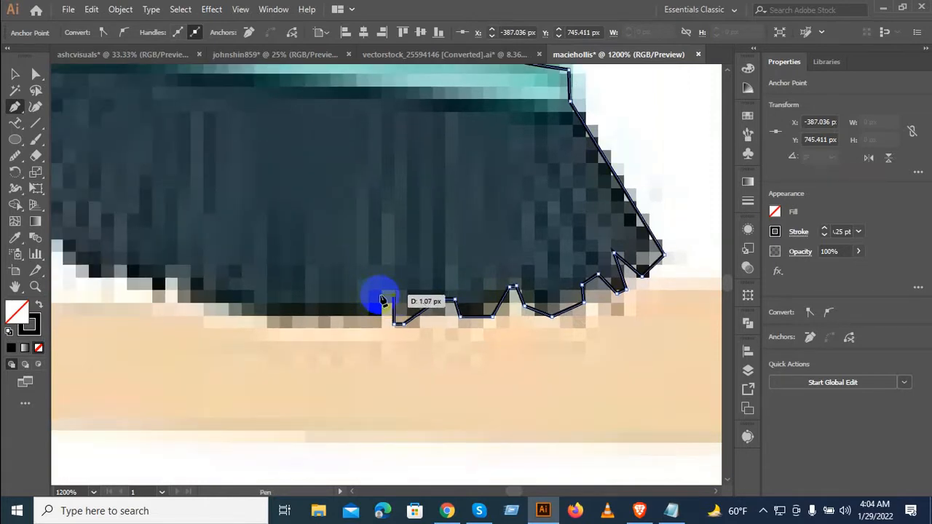
left_click(381, 298)
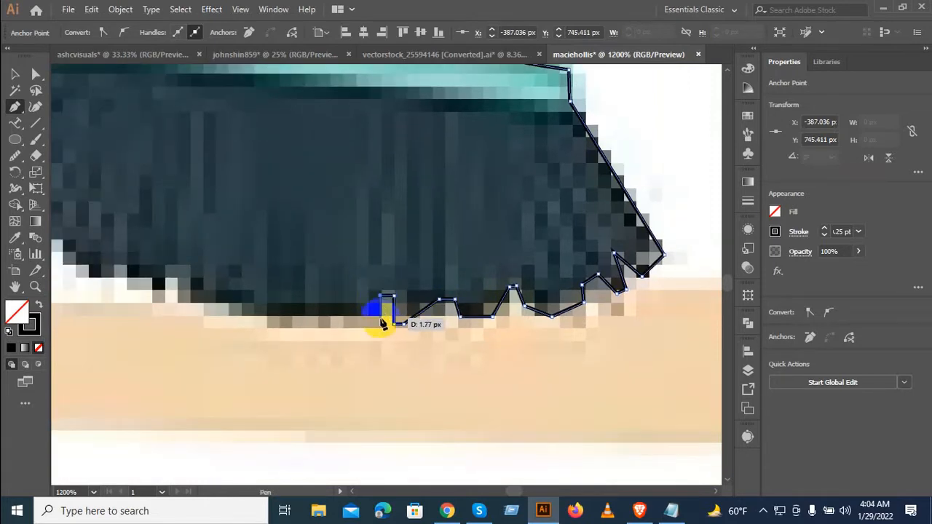
left_click(342, 317)
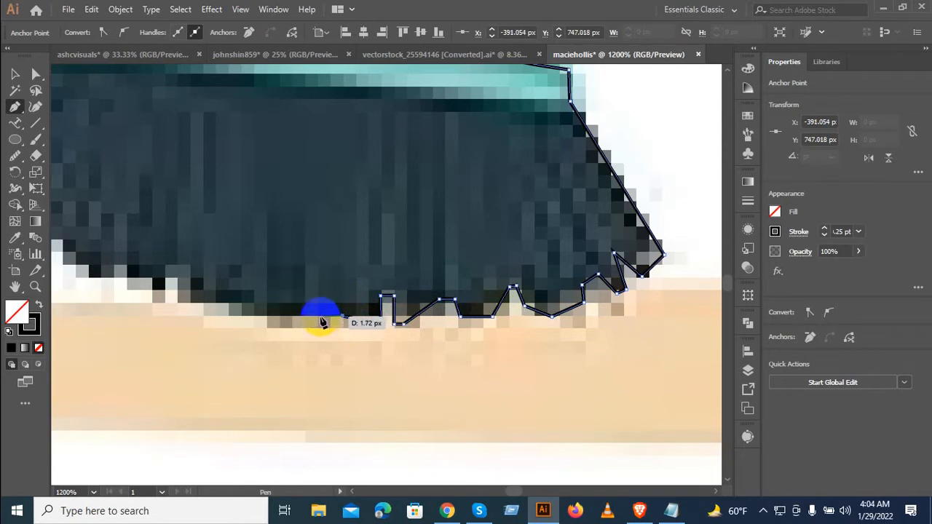
Trace the nearly flat stretch of the bristle bottom from the narrow notch to where the edge starts rising leftward
left_click_drag(317, 323, 352, 316)
left_click(230, 314)
left_click(227, 302)
left_click(324, 318)
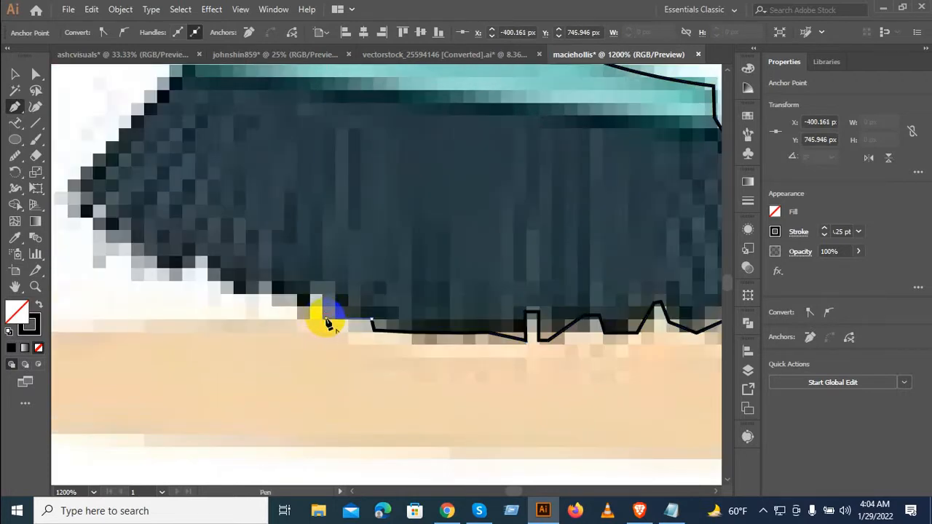
Trace the pointed gaps and tufts along the rising left part of the bristle bottom
left_click(326, 286)
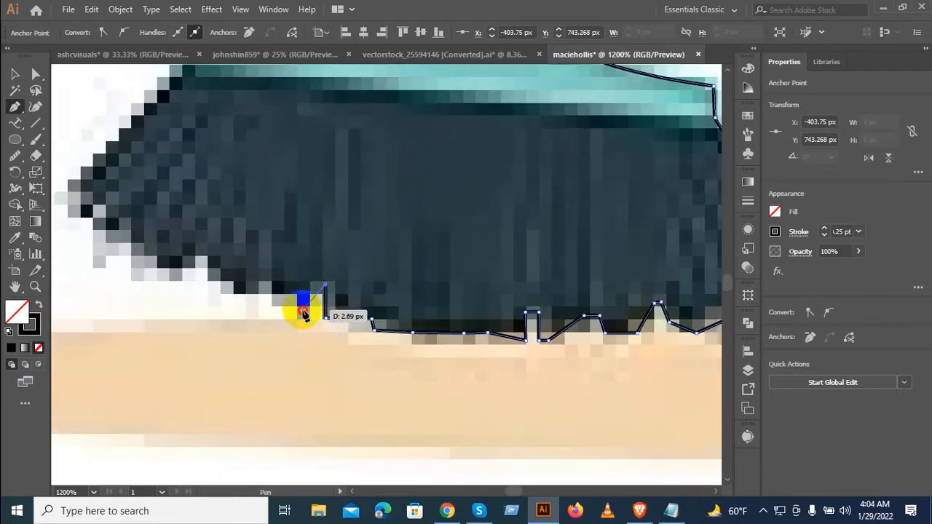
left_click(303, 311)
left_click(269, 294)
left_click(271, 276)
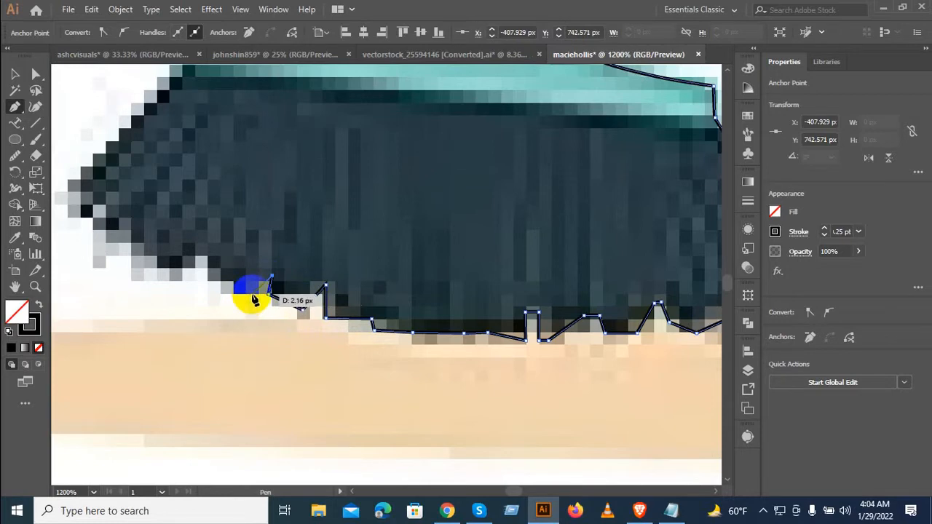
left_click(256, 292)
left_click(227, 292)
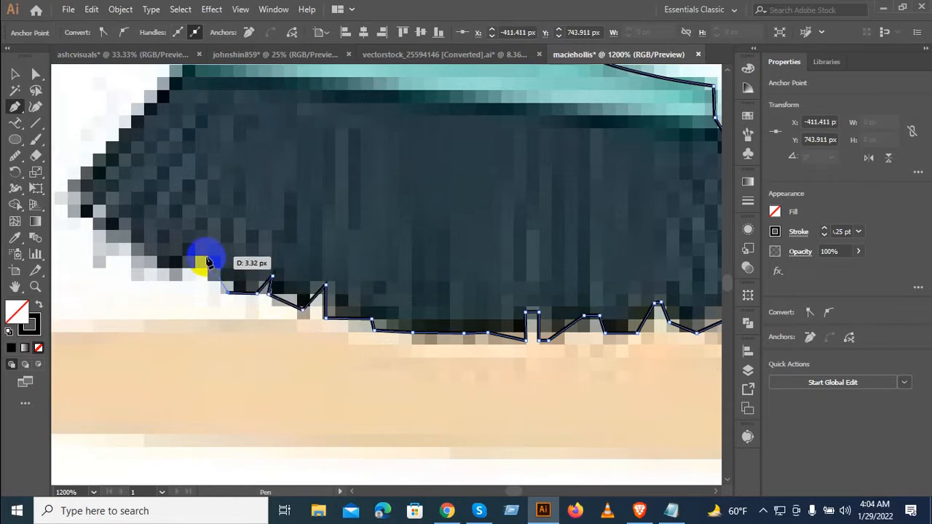
left_click(208, 260)
Zigzag the path around the remaining bristle tips up to the brush's leftmost point
left_click_drag(197, 260, 281, 277)
left_click(277, 292)
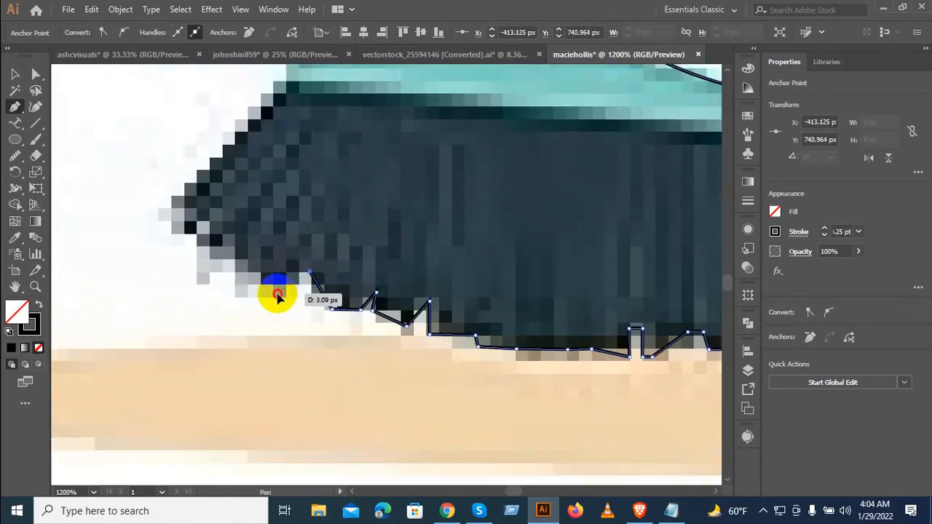
left_click(241, 276)
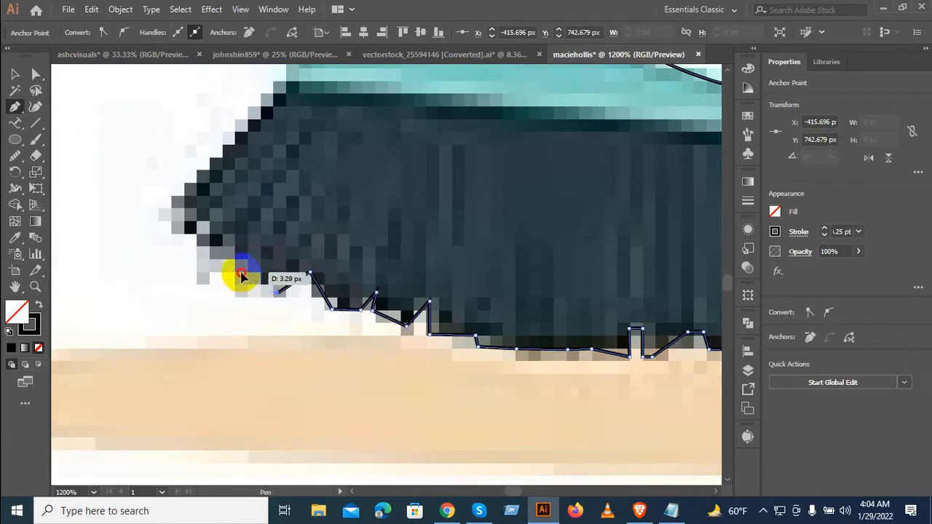
left_click(232, 234)
left_click(210, 254)
left_click(200, 241)
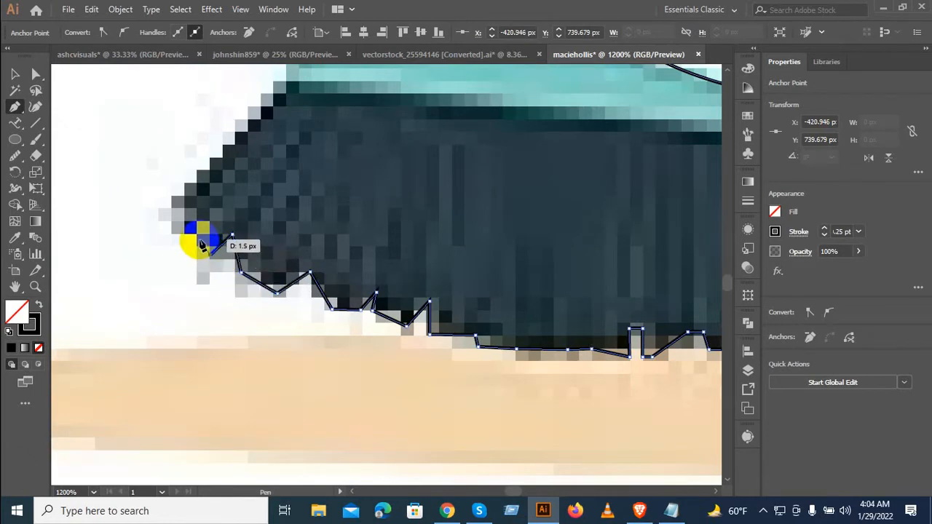
left_click(210, 221)
left_click_drag(184, 234, 163, 213)
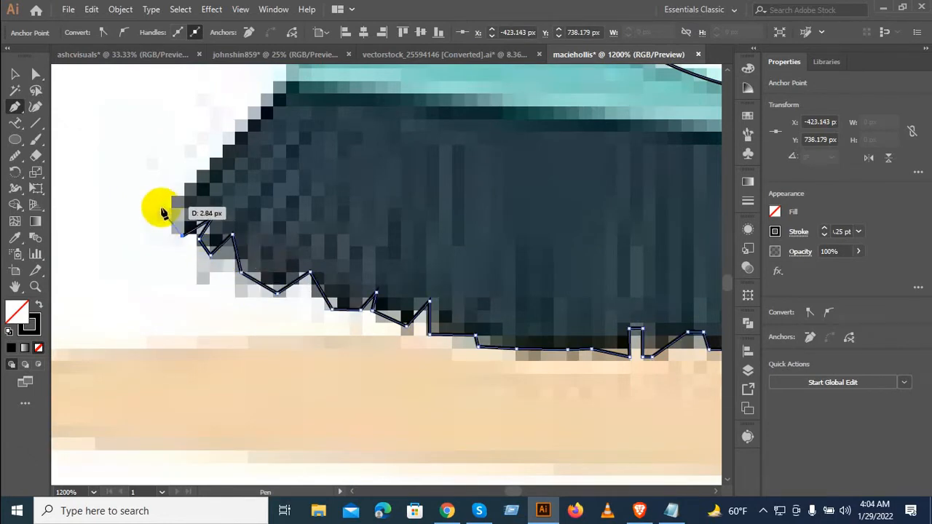
left_click(161, 211)
Trace the bristles' left edge up to the broom head and curve over its left shoulder to the handle's base
left_click_drag(233, 183, 238, 311)
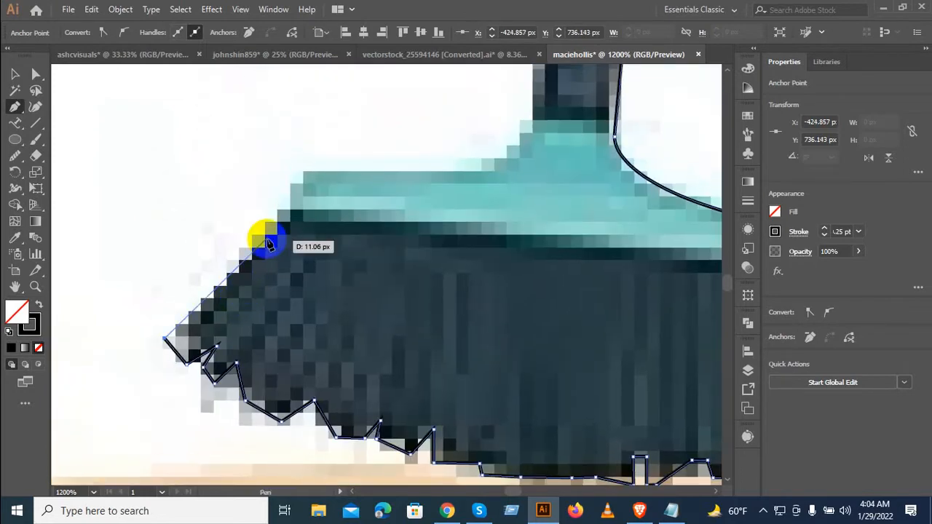
left_click(288, 210)
left_click_drag(288, 210, 402, 117)
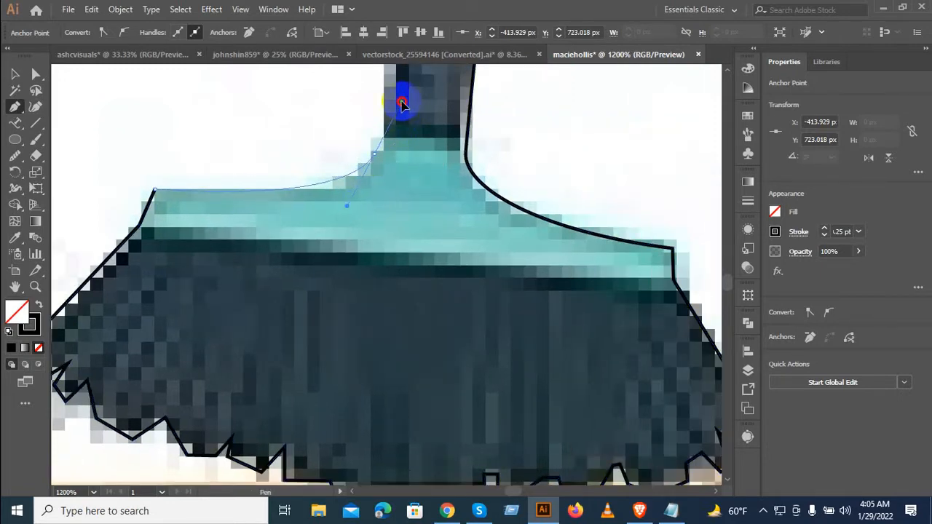
Extend the path up the broom handle's left edge to the underside of the woman's hand
left_click_drag(401, 101, 389, 300)
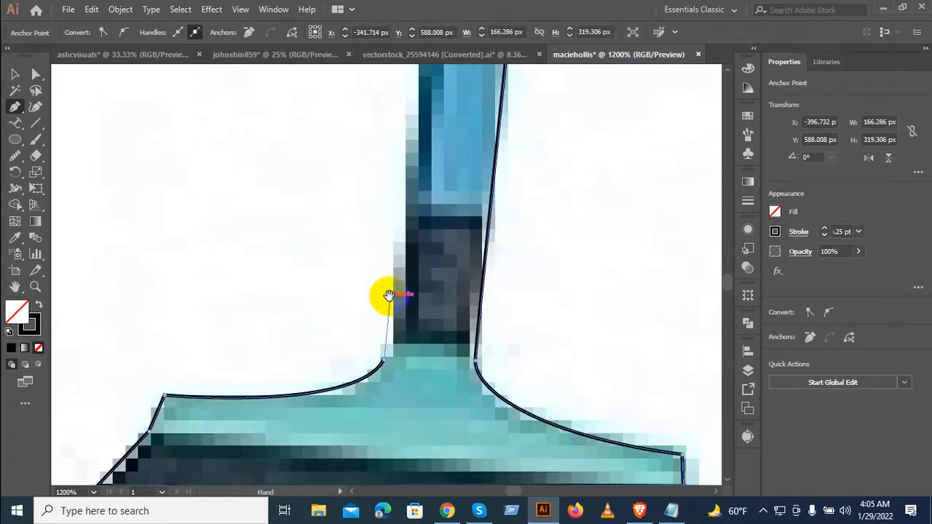
scroll(397, 171, "down", 3)
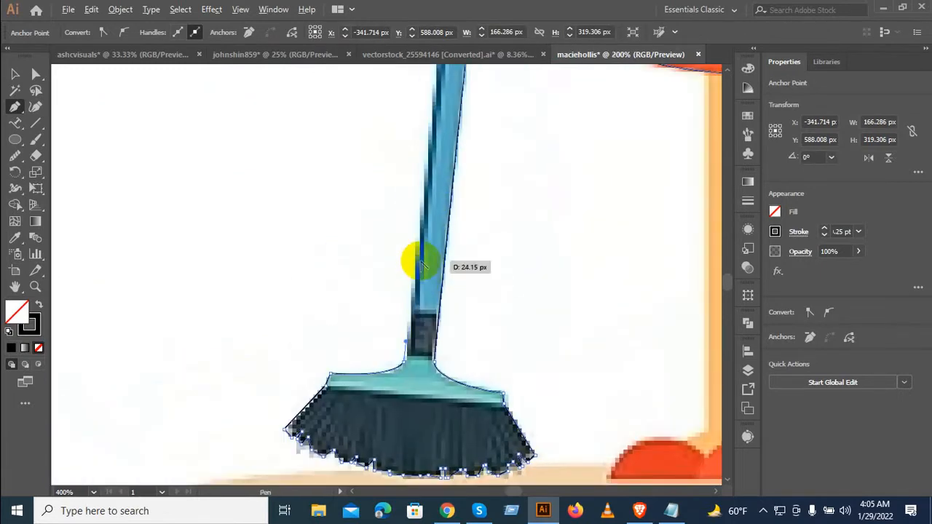
scroll(421, 201, "up", 3)
scroll(427, 193, "up", 4)
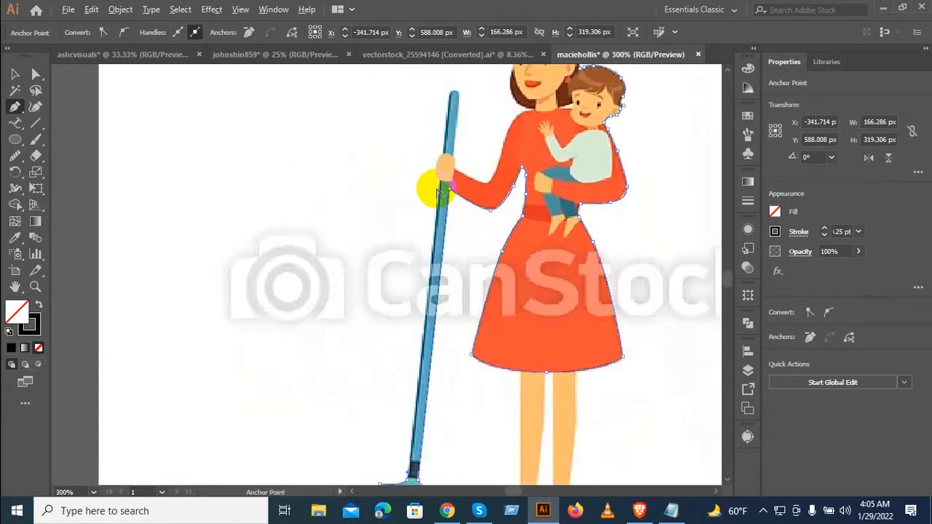
left_click_drag(449, 179, 444, 177)
scroll(444, 177, "up", 4)
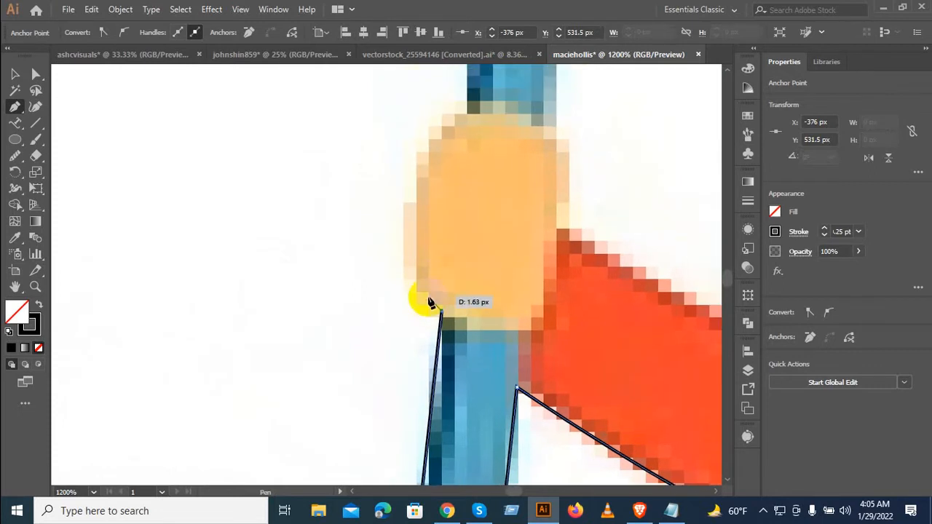
Try to trace the outer left curve of the woman's hand from the broom handle below it to the handle above
key("ctrl+z")
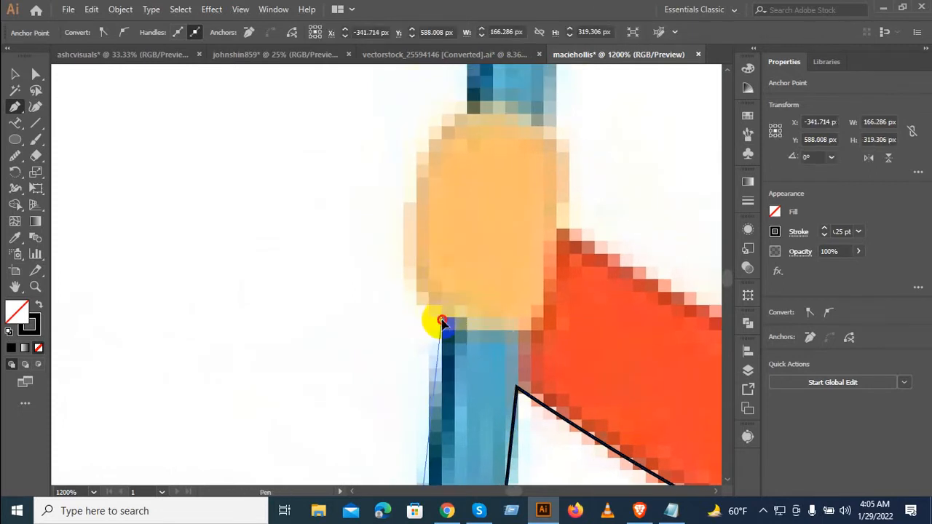
mouse_move(445, 304)
left_mouse_down()
mouse_move(410, 293)
mouse_move(432, 203)
left_mouse_up()
left_click_drag(457, 148, 491, 131)
key("ctrl+z")
key("ctrl+z")
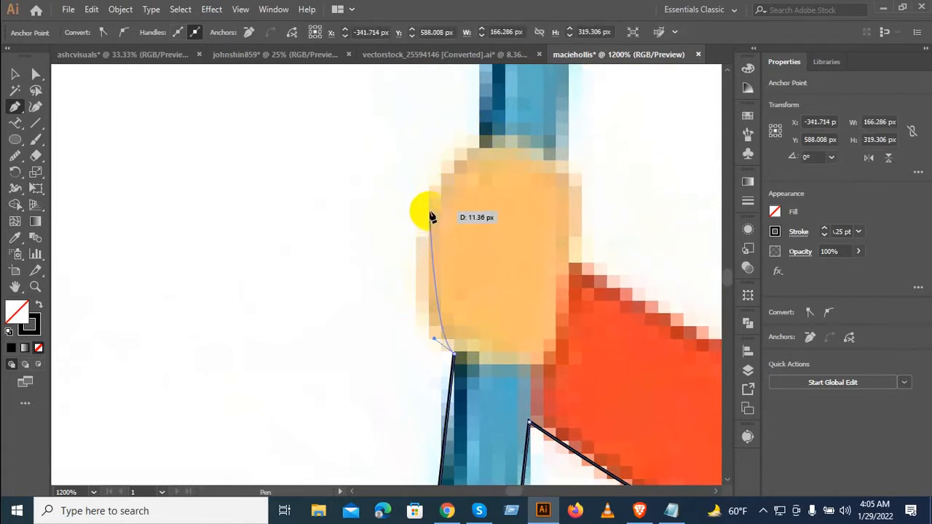
left_click_drag(428, 207, 462, 118)
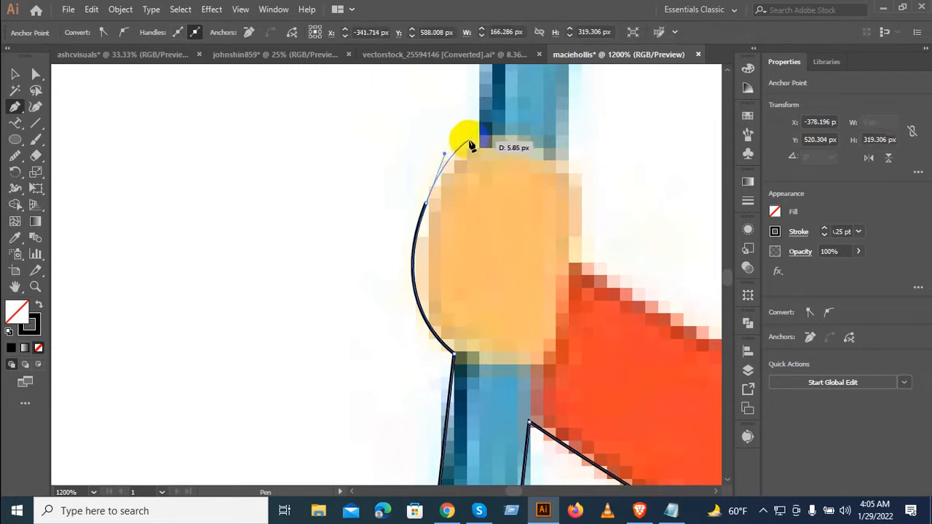
left_click(474, 138)
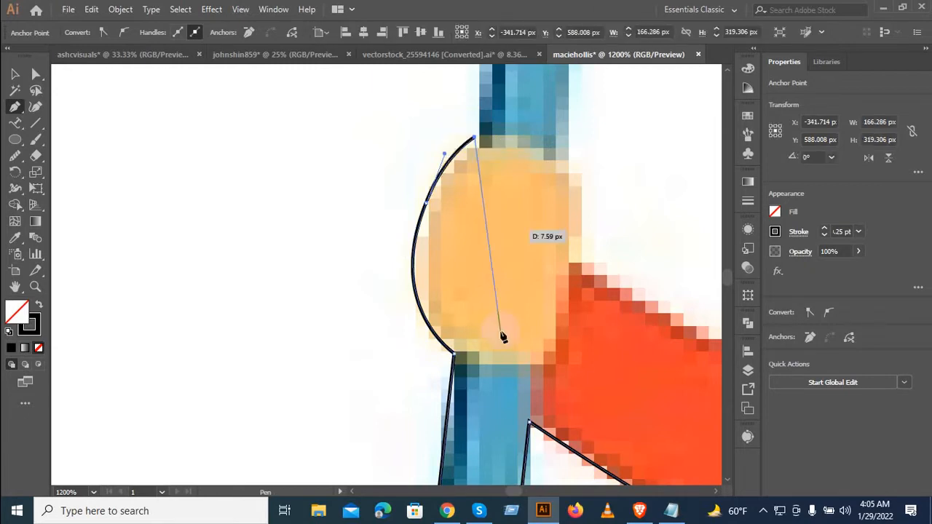
Switch to Chrome, reload the Fiverr Gigs page, and return to Illustrator
left_click(447, 510)
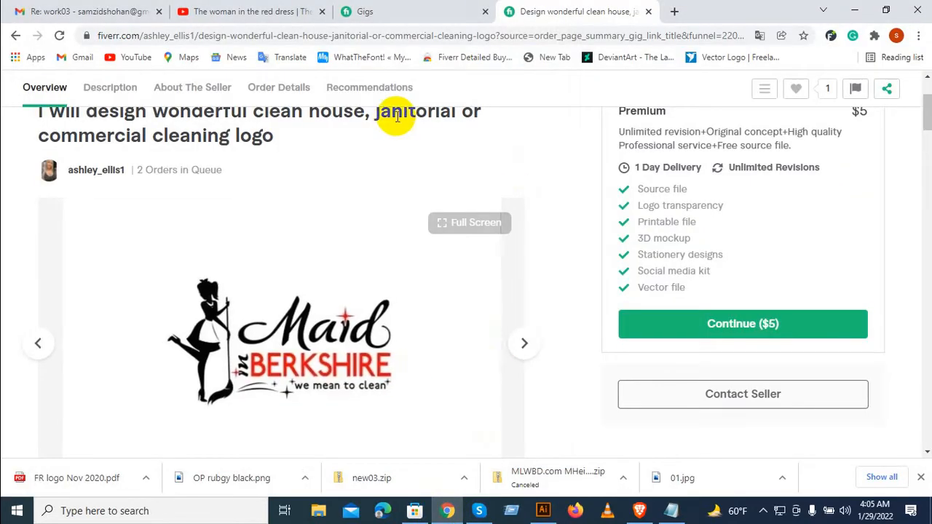
left_click(368, 13)
left_click(59, 36)
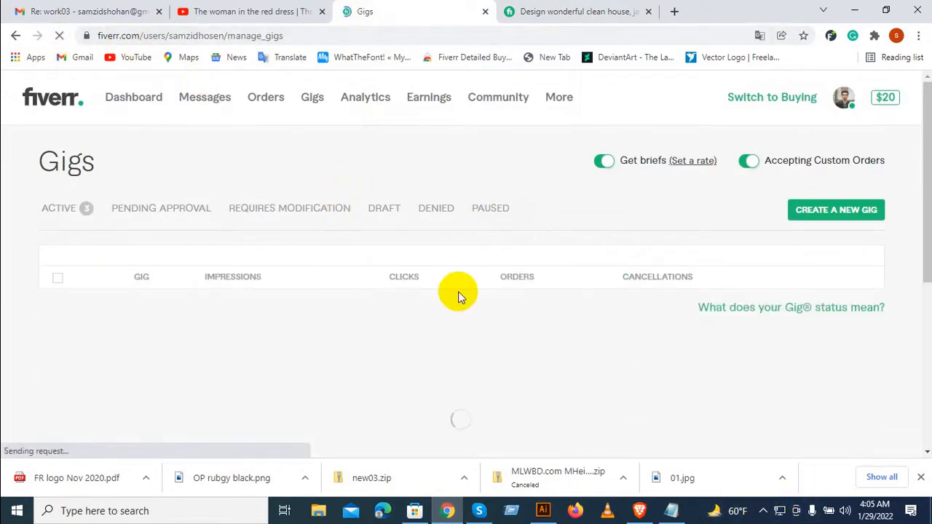
left_click(543, 511)
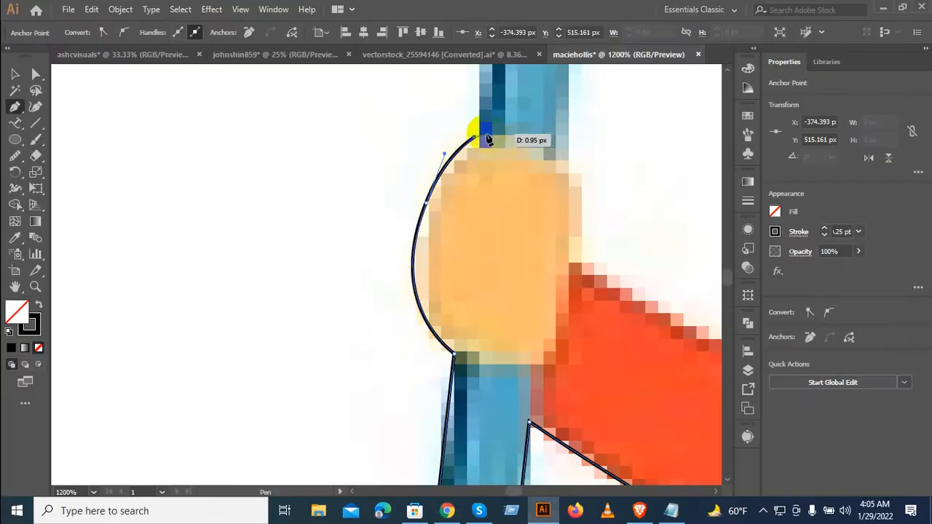
Undo the hand's last curve and retrace its left edge with smooth anchors up to the broom handle above
scroll(451, 285, "right", 1)
scroll(427, 277, "up", 3)
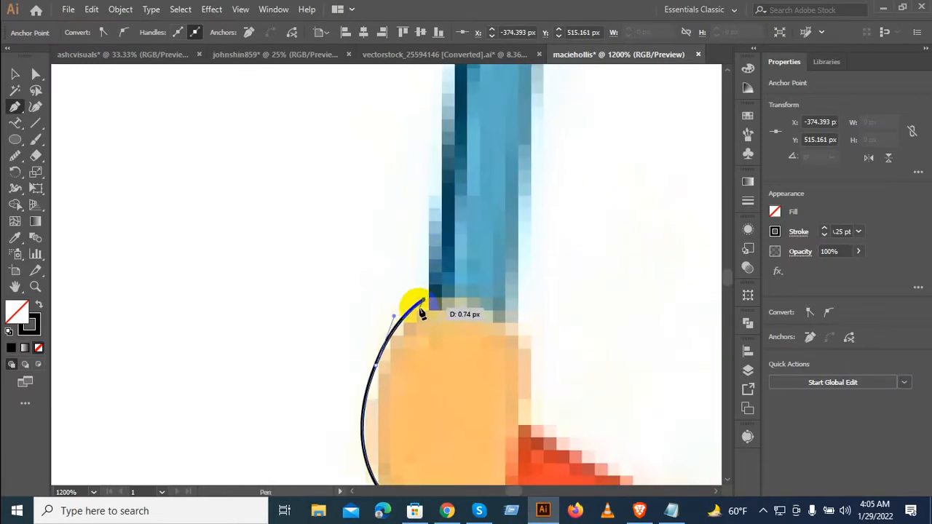
key("ctrl+z")
left_click_drag(400, 388, 436, 239)
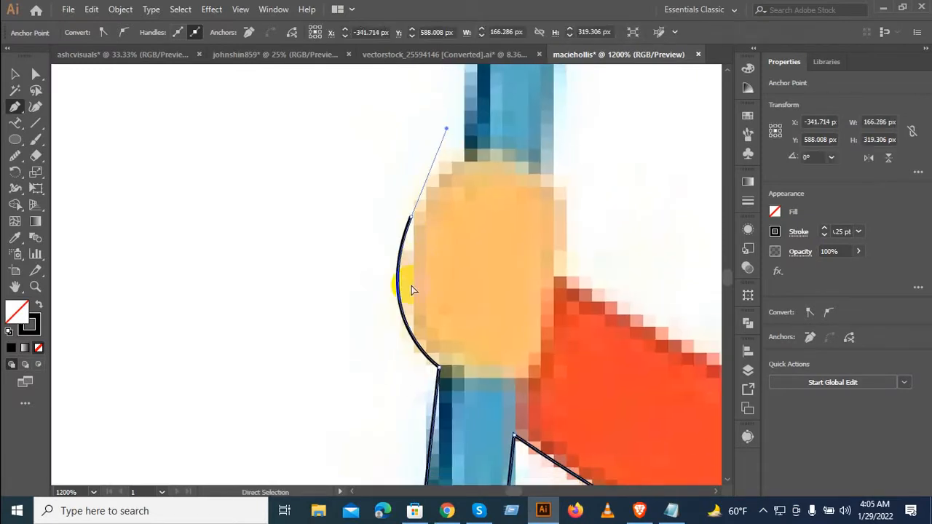
key("ctrl+z")
left_click_drag(401, 275, 405, 230)
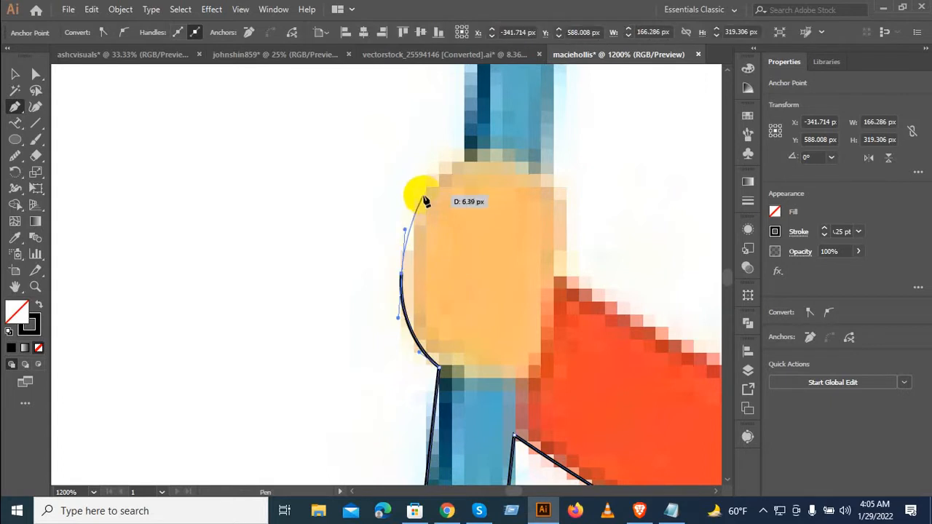
left_click_drag(427, 182, 439, 161)
left_click(464, 151)
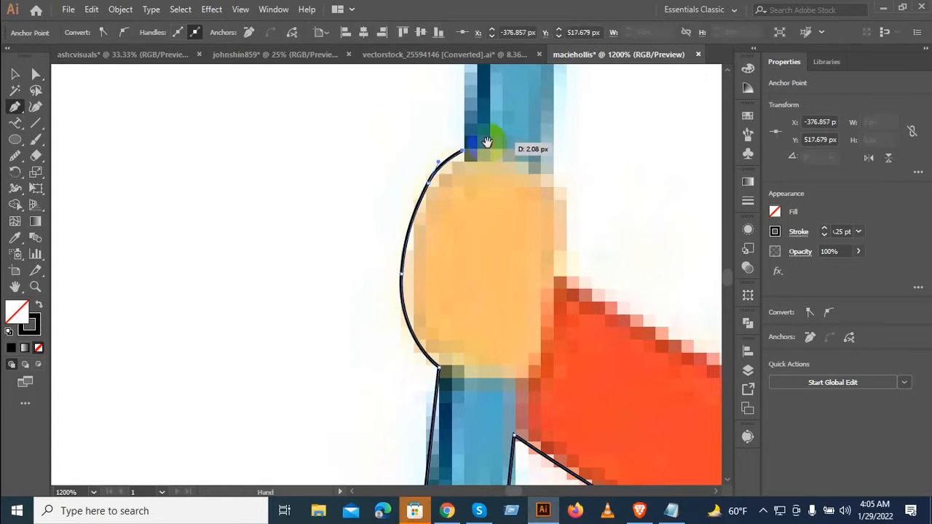
left_click_drag(488, 142, 471, 295)
scroll(463, 285, "down", 3)
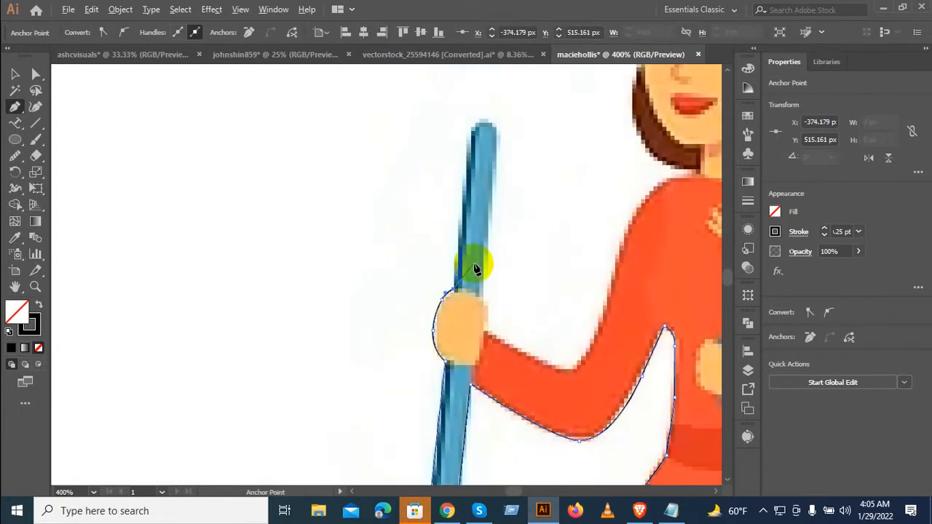
left_click_drag(490, 216, 486, 231)
left_click(416, 510)
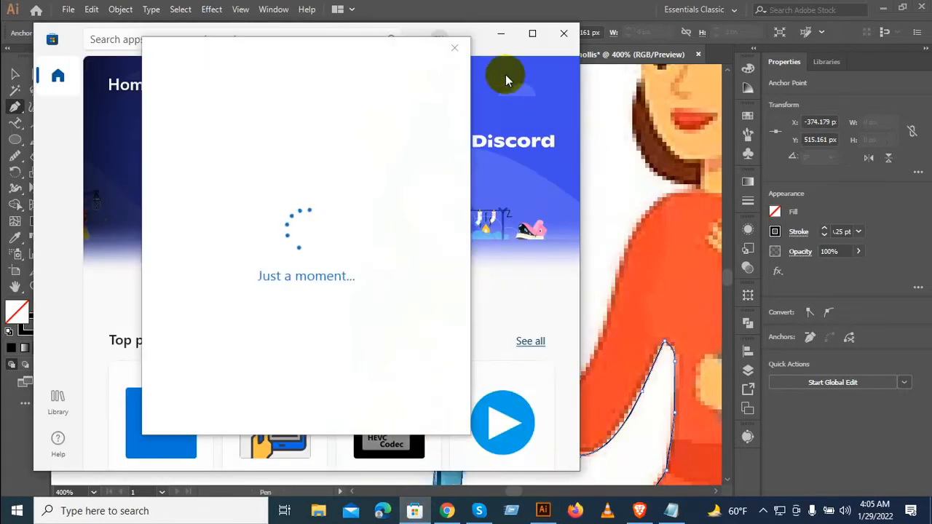
left_click(454, 48)
left_click(562, 33)
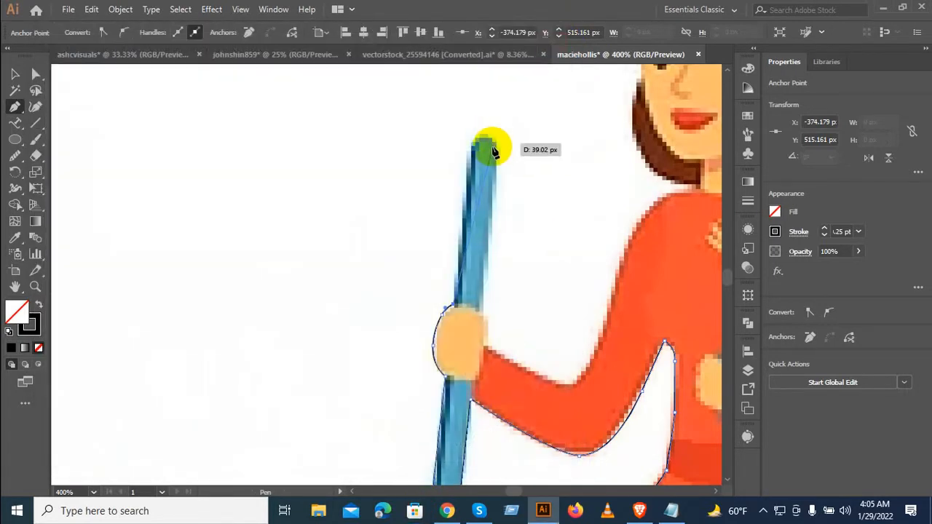
Trace the broom handle above the hand up its left edge, across its tip, and down its right edge
scroll(480, 151, "up", 1)
left_click(471, 107)
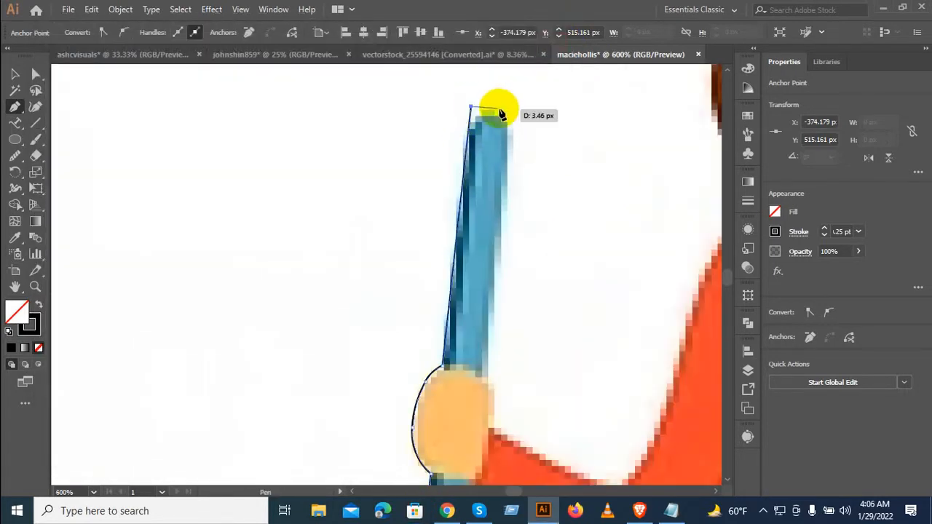
left_click(511, 112)
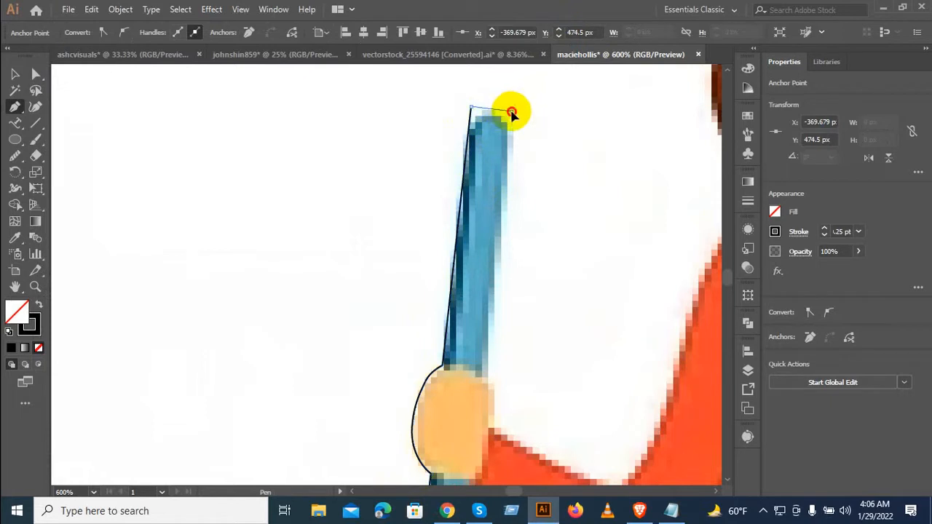
left_click(486, 379)
Curve the path around the hand's right side and continue along the sleeve's upper edge to the inner elbow
scroll(505, 381, "up", 2)
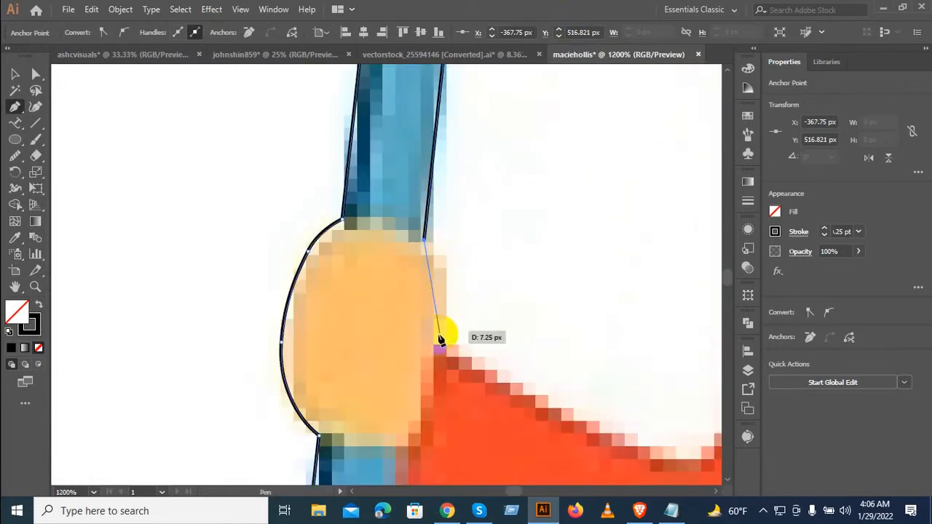
left_click_drag(441, 345, 415, 430)
left_click(441, 345)
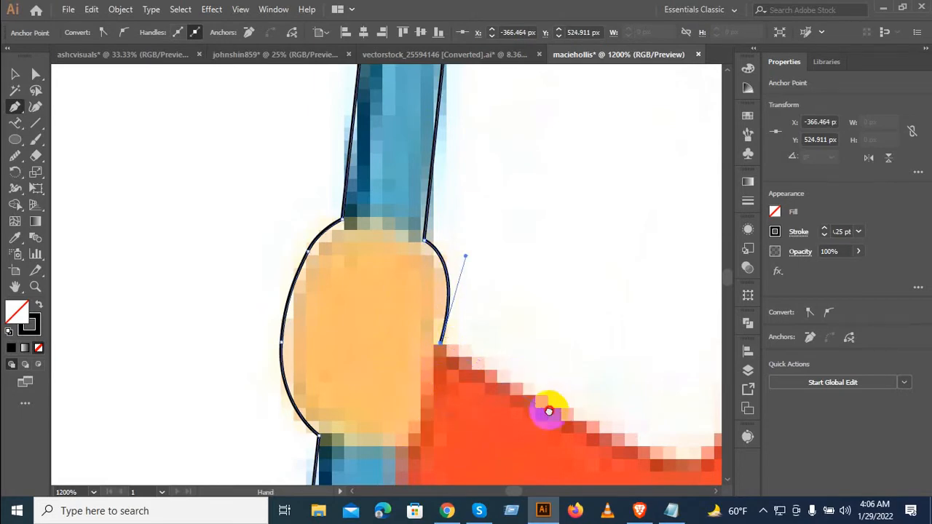
left_click_drag(555, 420, 331, 254)
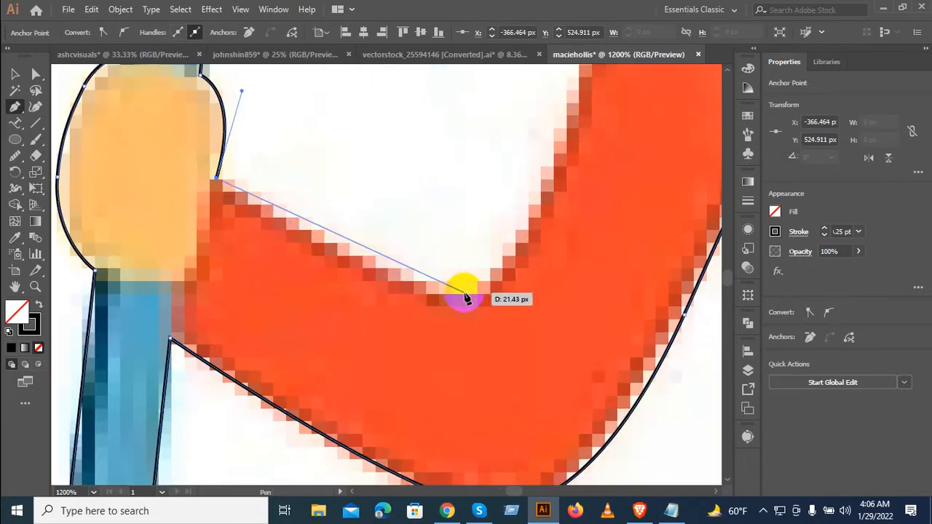
left_click_drag(464, 294, 513, 296)
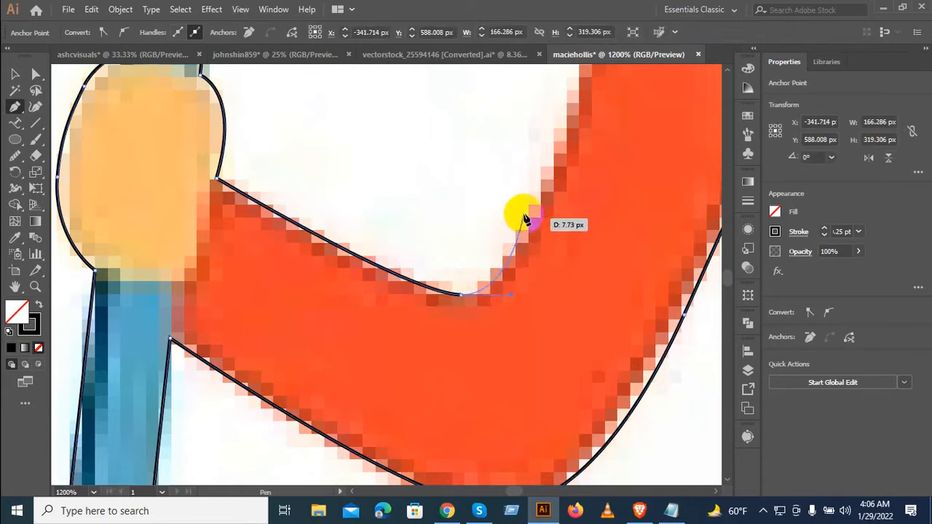
Trace the upper arm and curve over the shoulder, ending with a corner at the hair's lower edge
scroll(557, 104, "down", 1)
left_click_drag(554, 120, 481, 272)
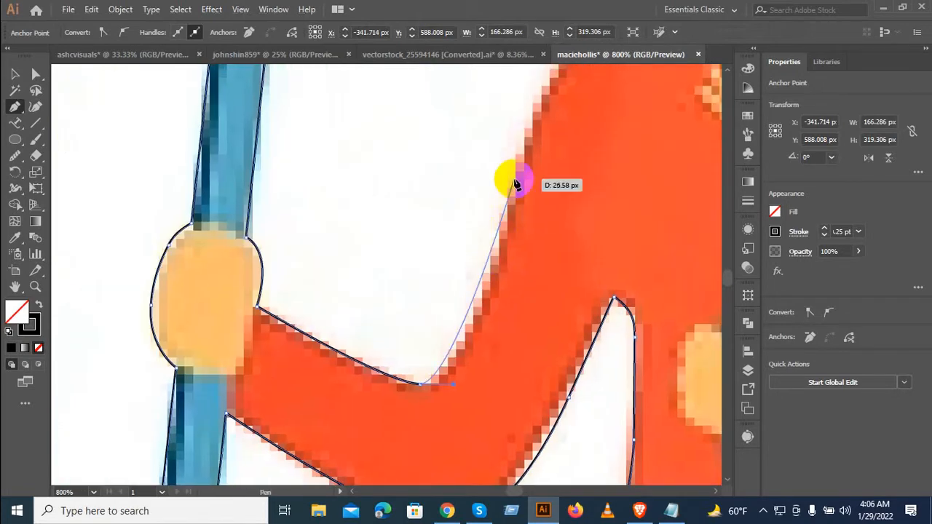
left_click_drag(513, 186, 455, 220)
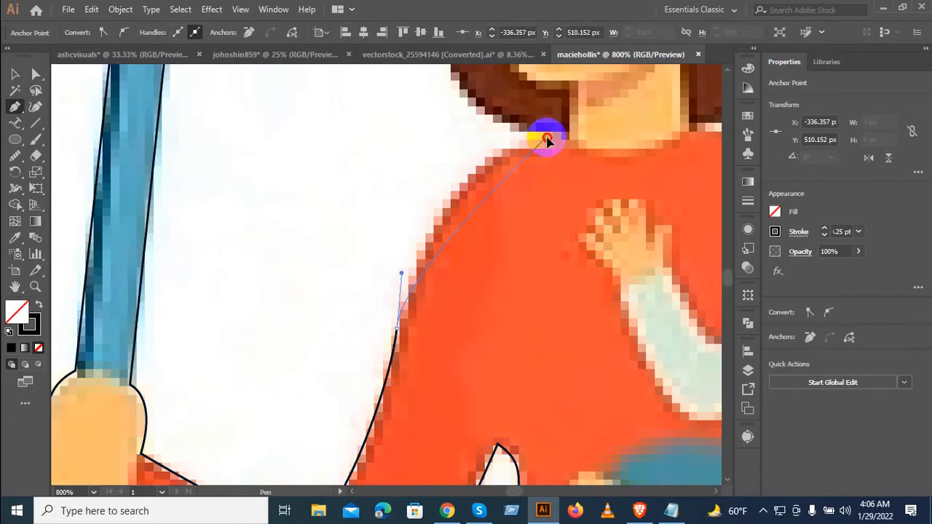
left_click_drag(634, 132, 634, 129)
scroll(572, 121, "up", 2)
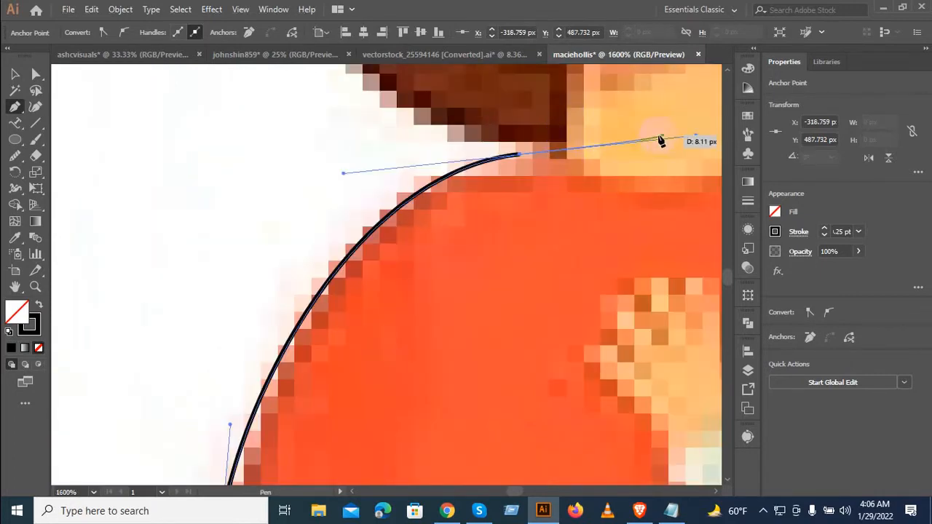
left_click_drag(697, 136, 467, 131)
scroll(567, 151, "up", 2)
left_click(462, 123)
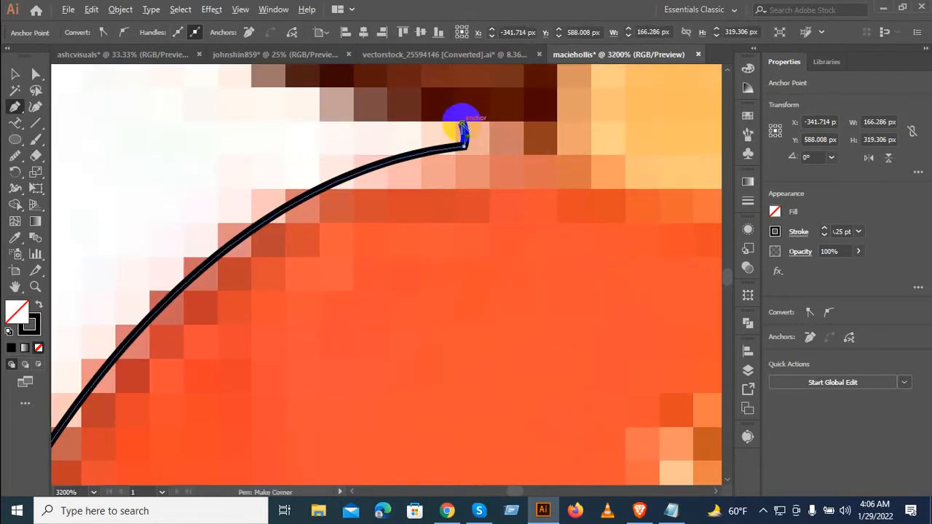
Trace the outer edge of the hair beside the jaw up to the woman's cheek
scroll(462, 125, "down", 2)
left_click_drag(416, 149, 506, 351)
left_click_drag(371, 243, 300, 137)
scroll(323, 234, "up", 3)
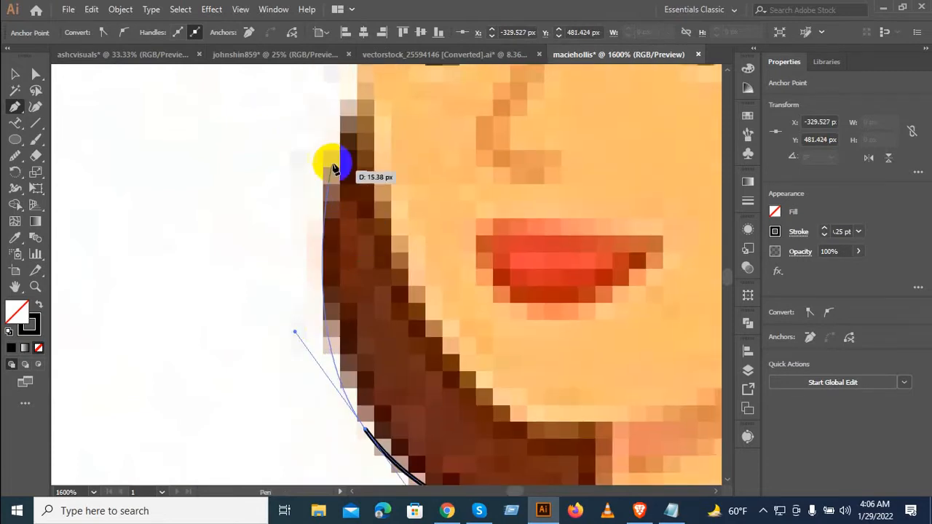
left_click_drag(340, 112, 384, 323)
scroll(354, 93, "down", 1)
scroll(384, 322, "up", 1)
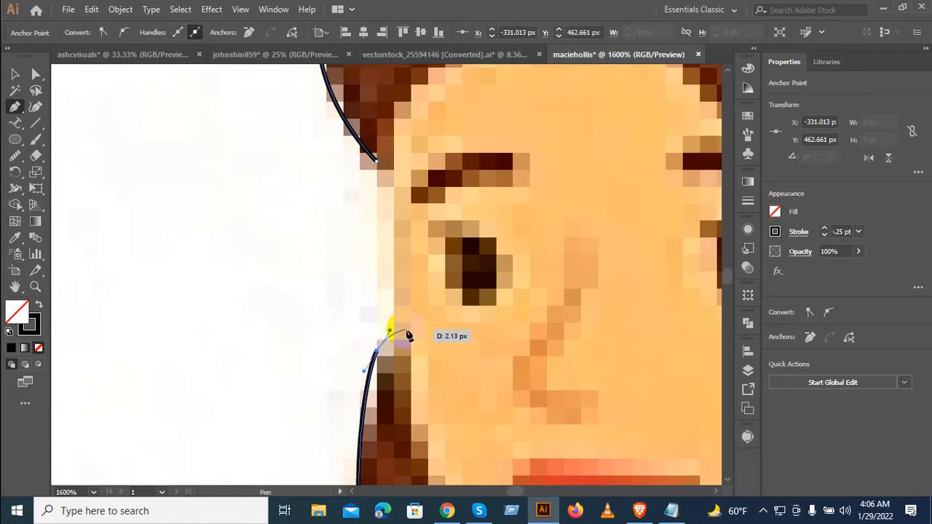
Trace the cheek and temple edge and close the silhouette at its starting anchor on the fringe tip
scroll(389, 329, "up", 2)
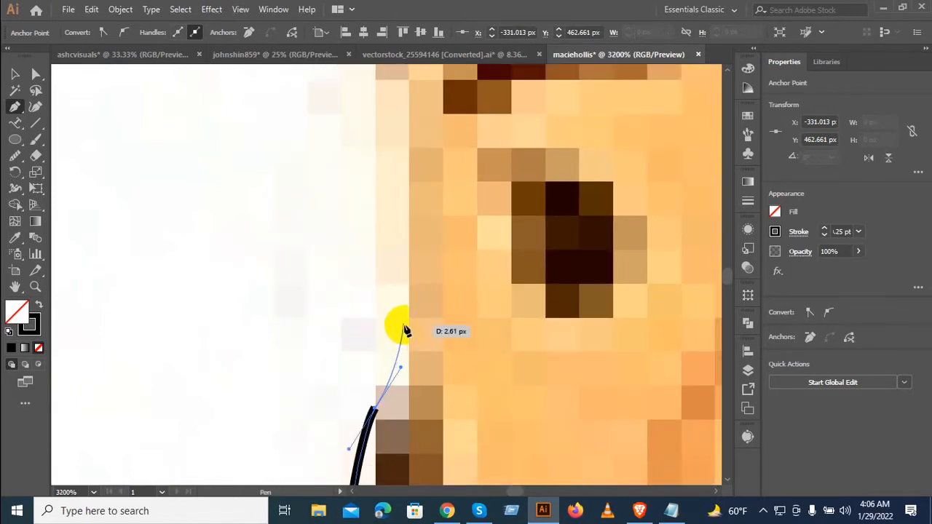
left_click_drag(400, 325, 404, 277)
scroll(398, 239, "down", 2)
left_click_drag(395, 233, 427, 342)
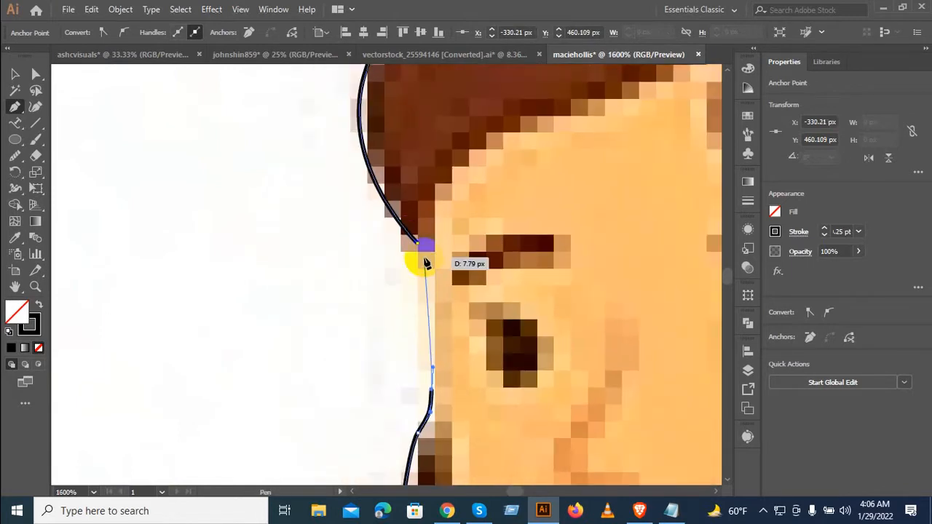
left_click_drag(417, 242, 389, 223)
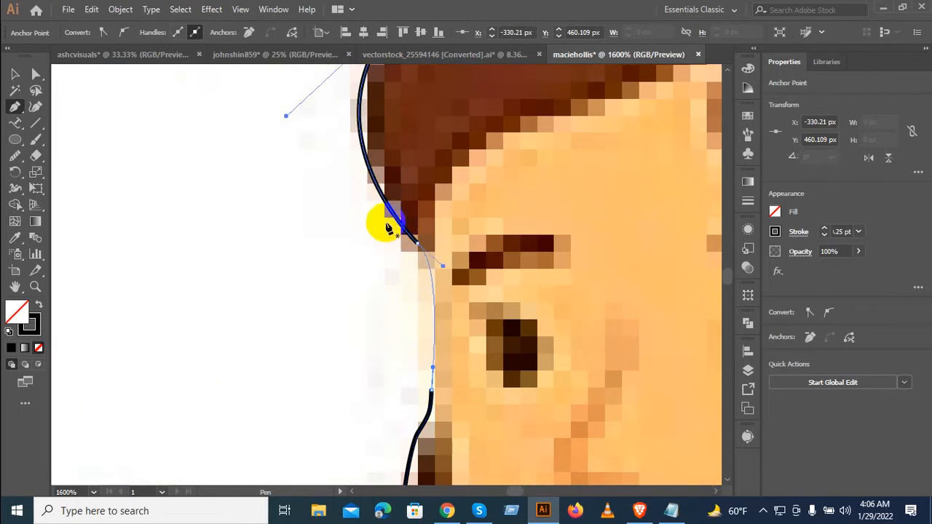
Start a new path just outside the temple and trace the forehead hairline up to the hair parting
scroll(287, 233, "down", 2)
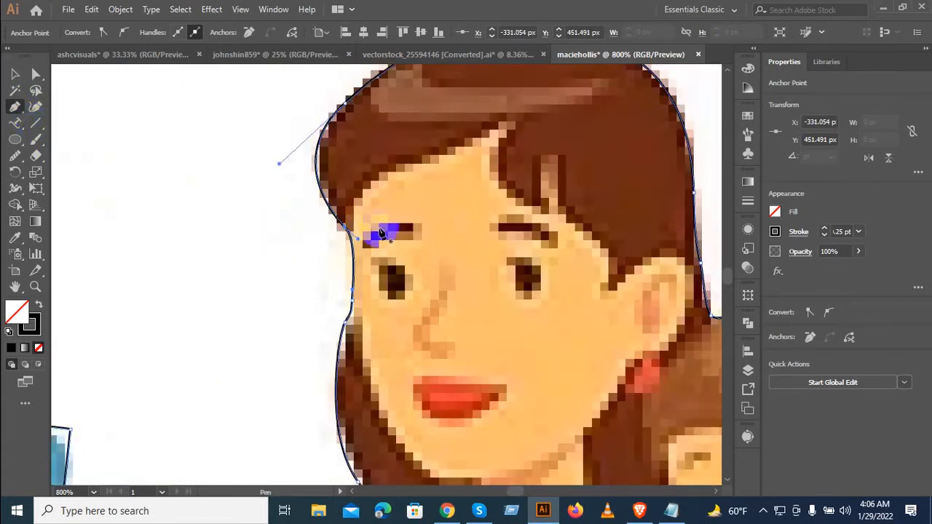
scroll(338, 228, "up", 1)
left_click_drag(341, 248, 368, 197)
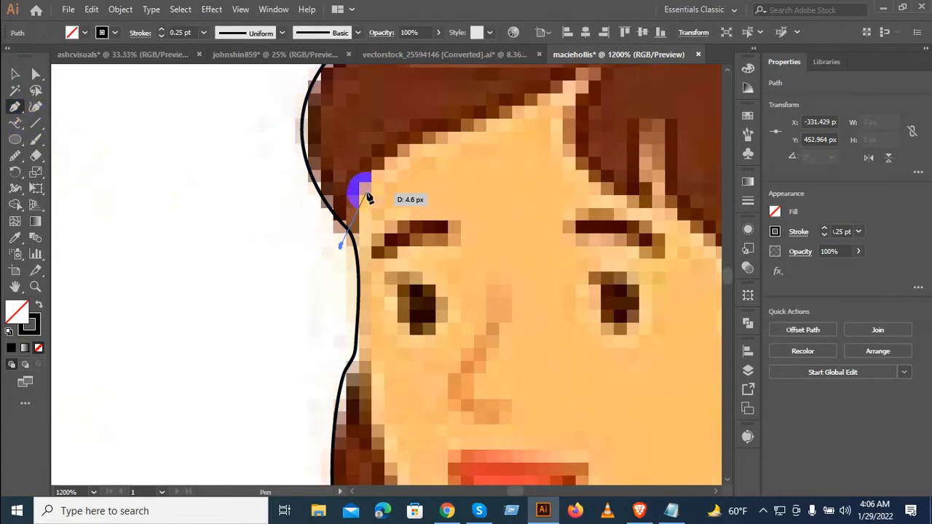
left_click_drag(389, 158, 526, 180)
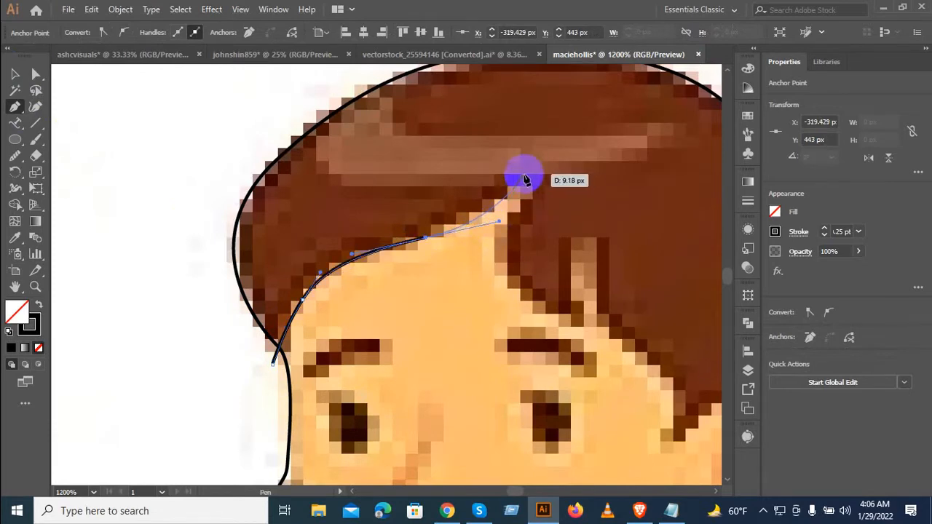
left_click(517, 183)
Continue the hairline around the parting's narrow tip, along the fringe curve and up one side of the thin gap above the eyebrow
scroll(526, 192, "up", 1)
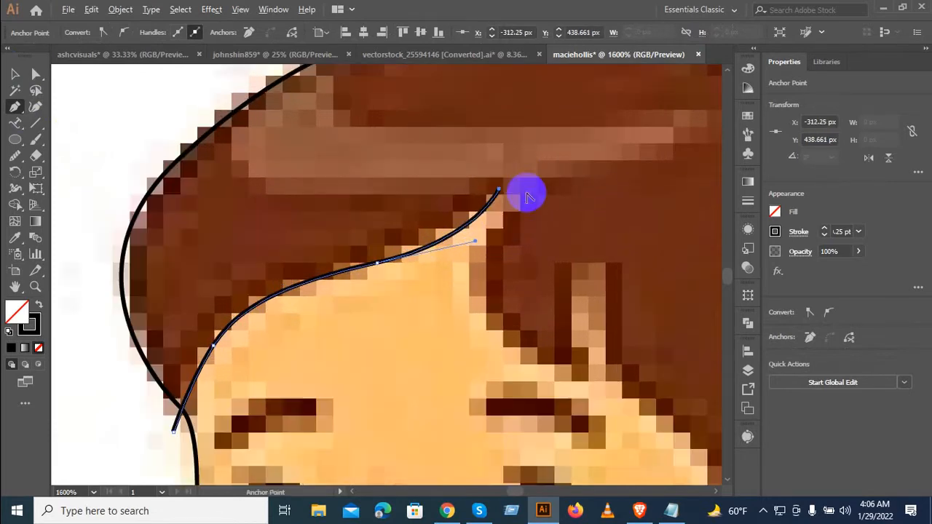
left_click_drag(520, 210, 467, 287)
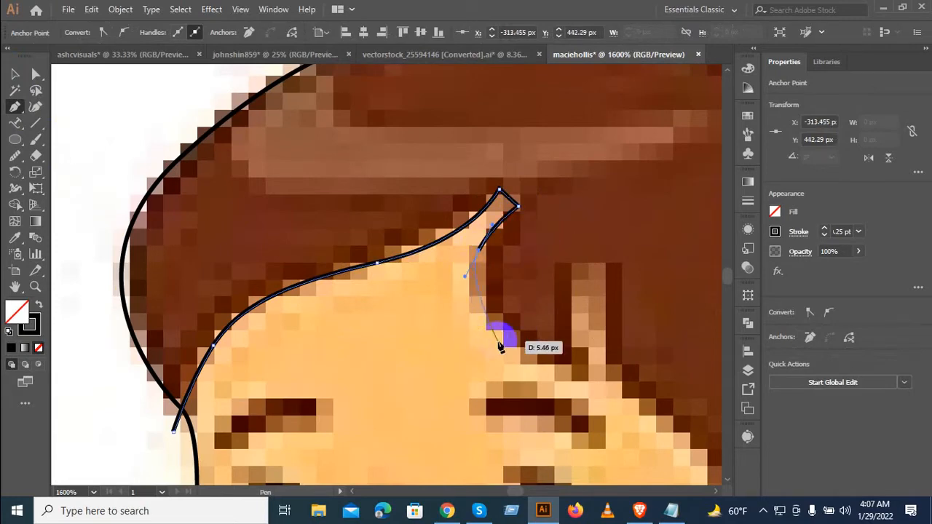
left_click_drag(513, 348, 636, 242)
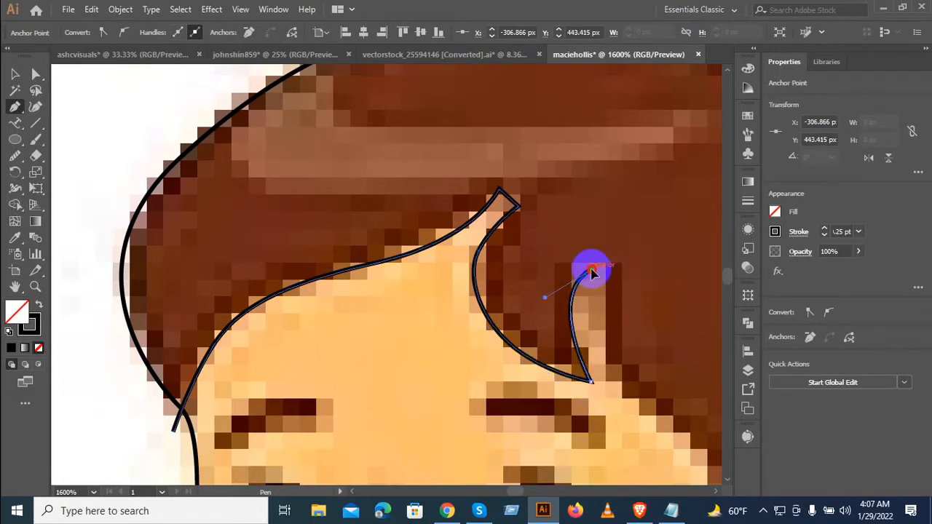
left_click_drag(629, 305, 500, 232)
Trace the gap's other side and the hairline down to the pointed lock in front of the ear, then back up its lower edge
left_click_drag(498, 316, 545, 364)
left_click_drag(545, 364, 587, 412)
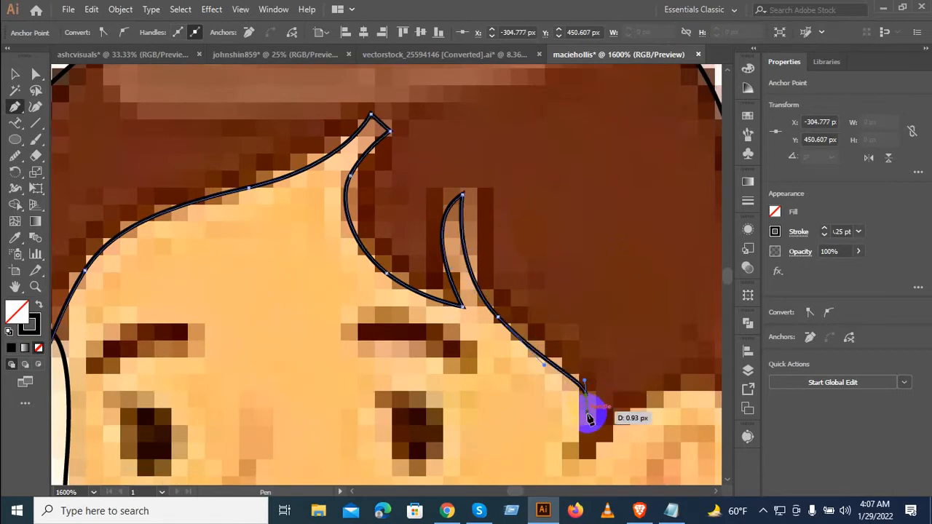
left_click_drag(583, 449, 596, 221)
left_click(543, 362)
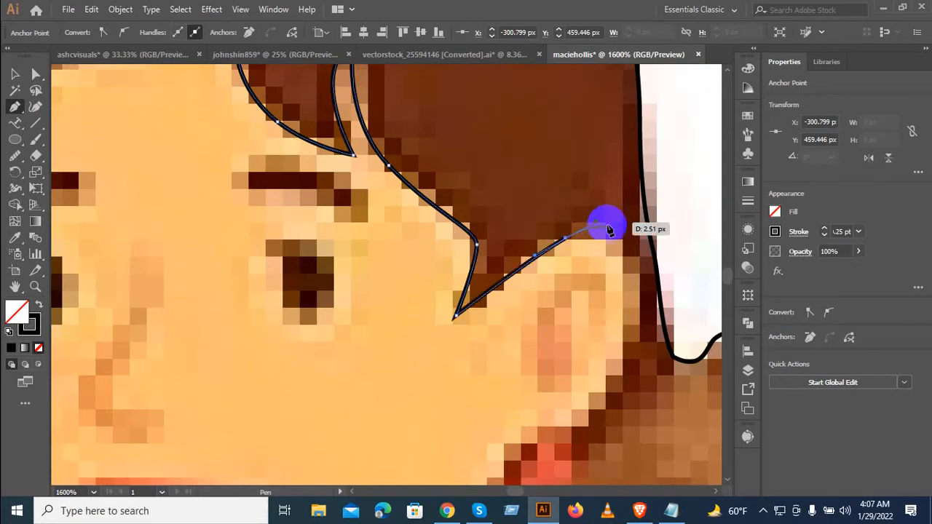
Trace the hairline over the top of the ear past the hair's outer edge and end the path open
left_click_drag(633, 265, 572, 166)
left_click(675, 337)
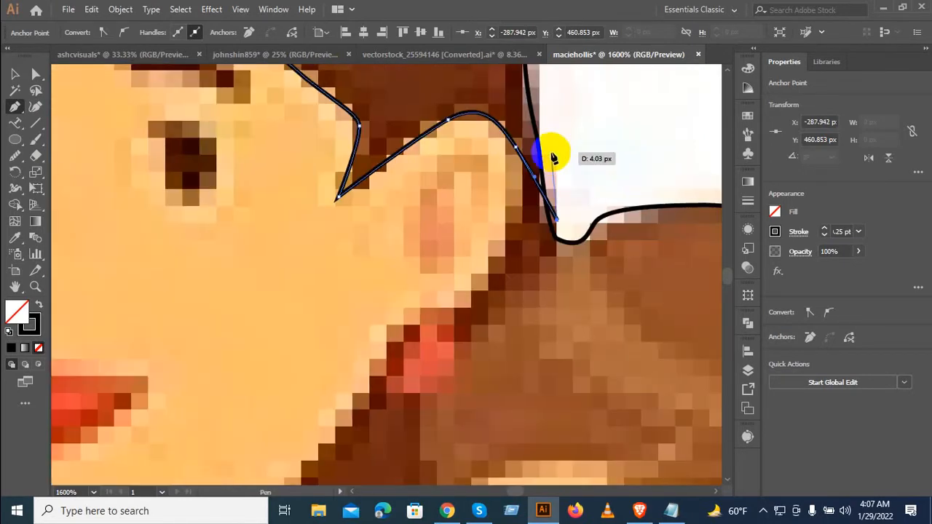
key("Escape")
Trace each of the woman's eyebrows with its own single open curve using the Pen tool
left_click_drag(220, 220, 479, 310)
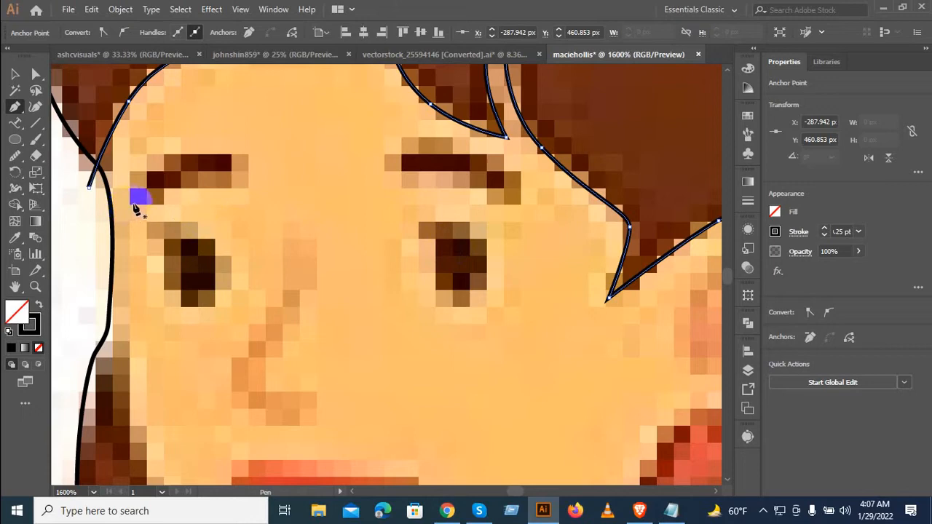
left_click(131, 201)
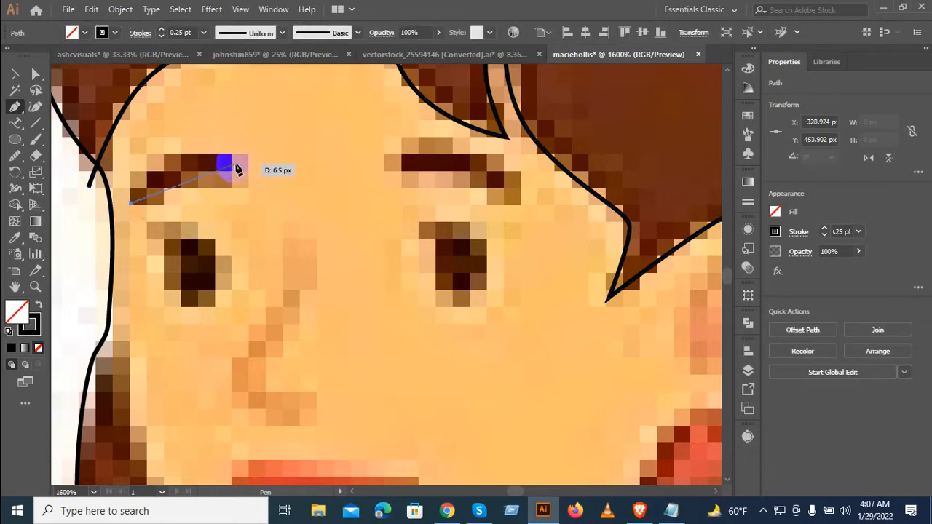
left_click_drag(308, 191, 307, 192)
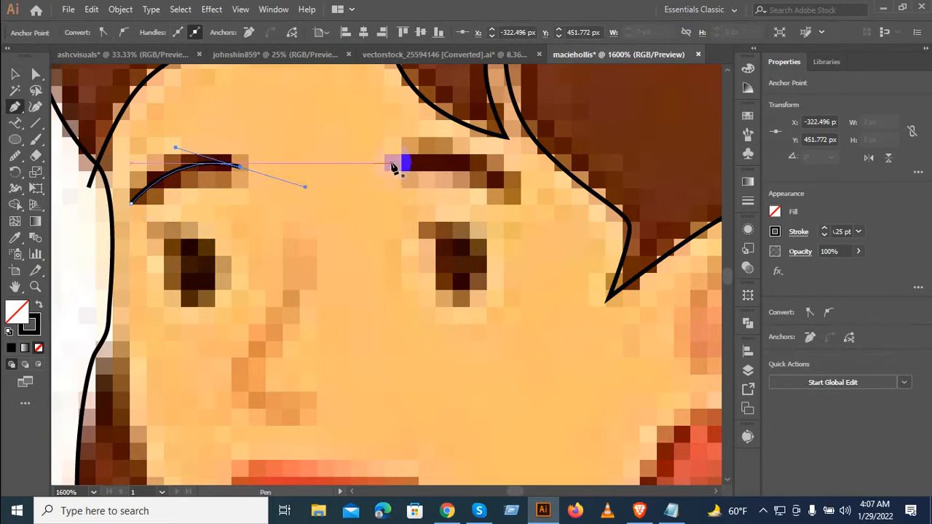
left_click(391, 164)
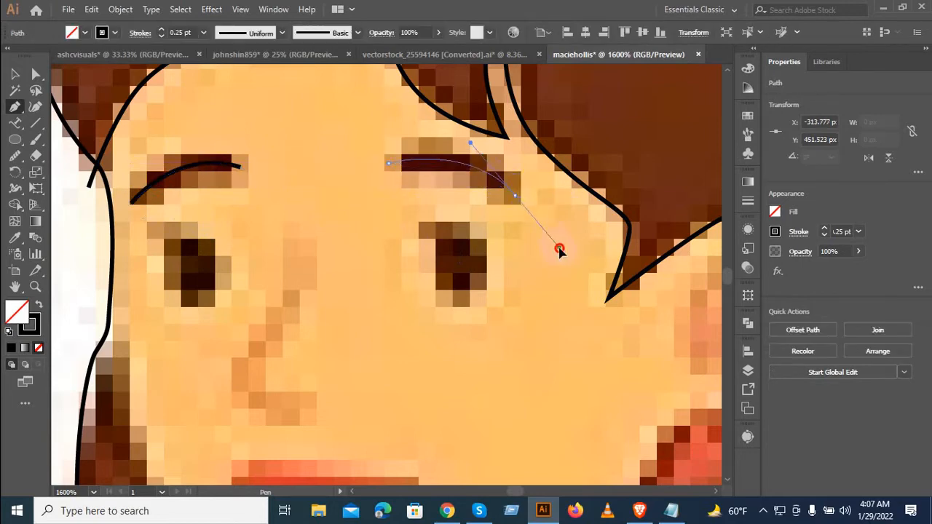
left_click_drag(560, 252, 558, 247)
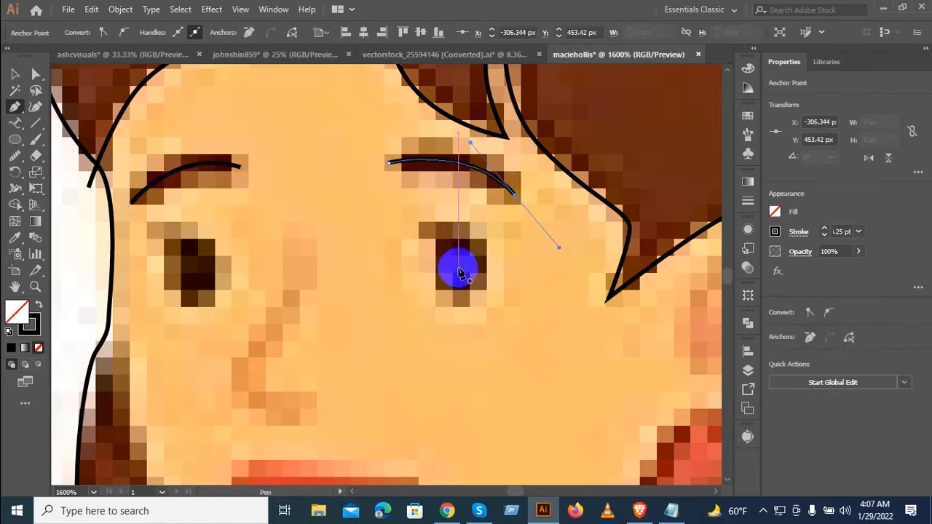
Draw a circle about 2.9 px wide over the eye farther from the ear and copy it onto the other eye
left_click(14, 139)
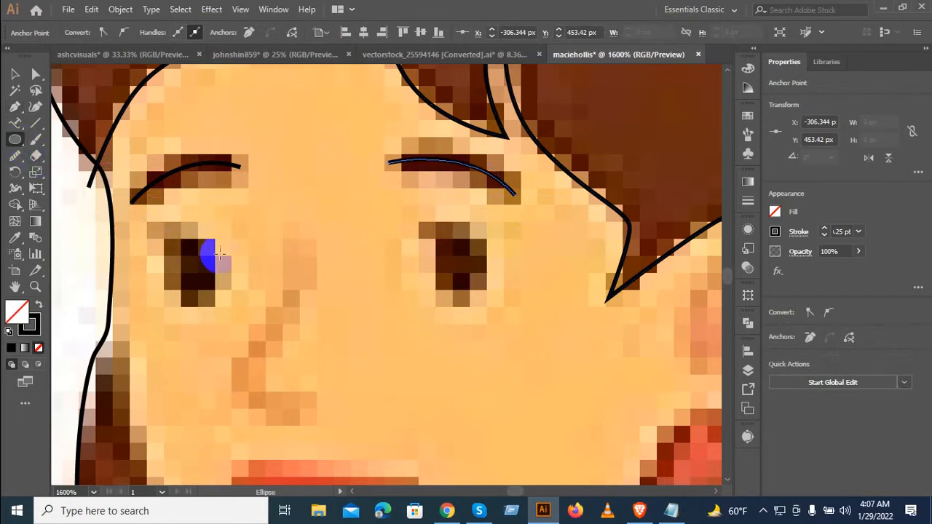
left_click_drag(191, 267, 217, 292)
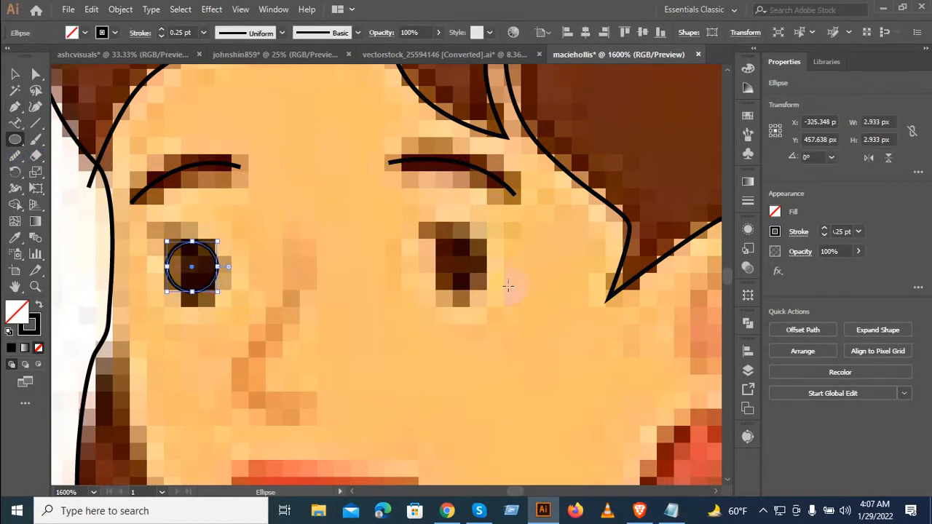
left_click(14, 74)
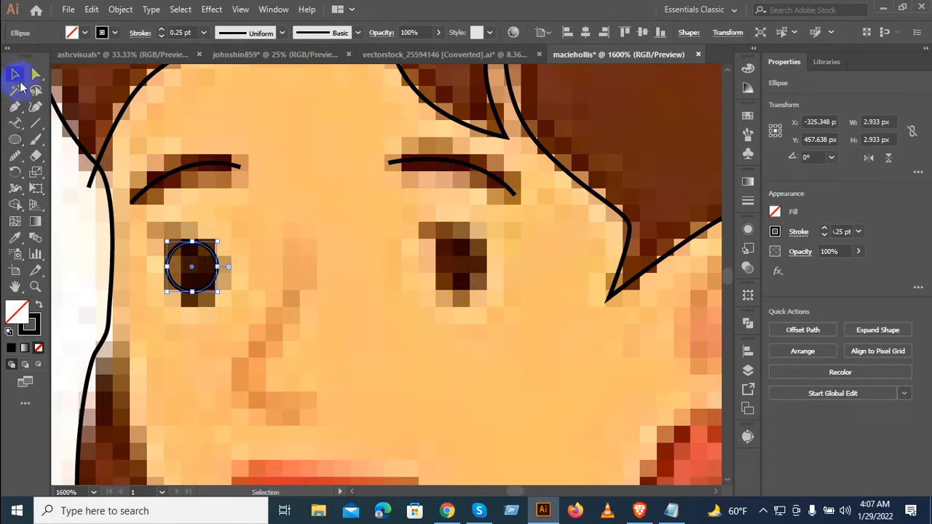
left_click(207, 269)
left_click_drag(216, 284, 480, 279)
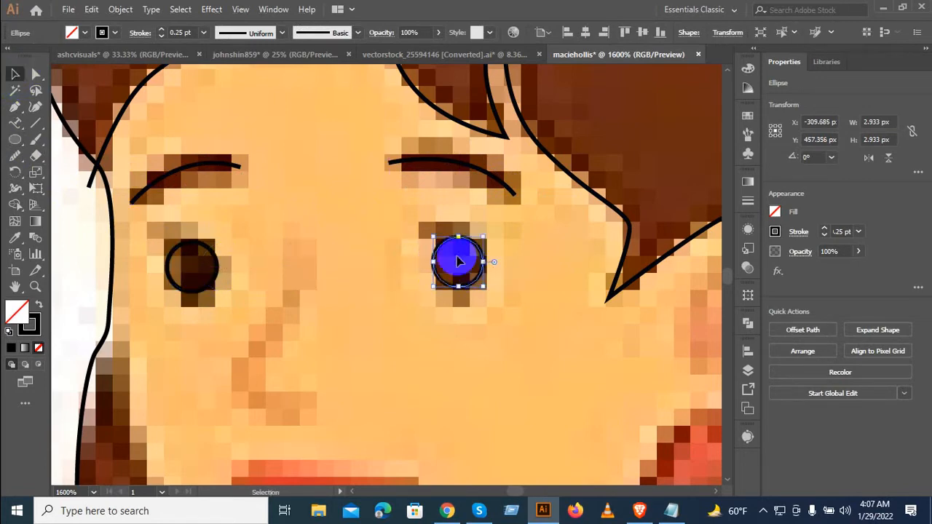
Add a circle about 1.7 px wide at the upper outer edge of the far eye and fill it with the eye's sampled dark brown
left_click(19, 145)
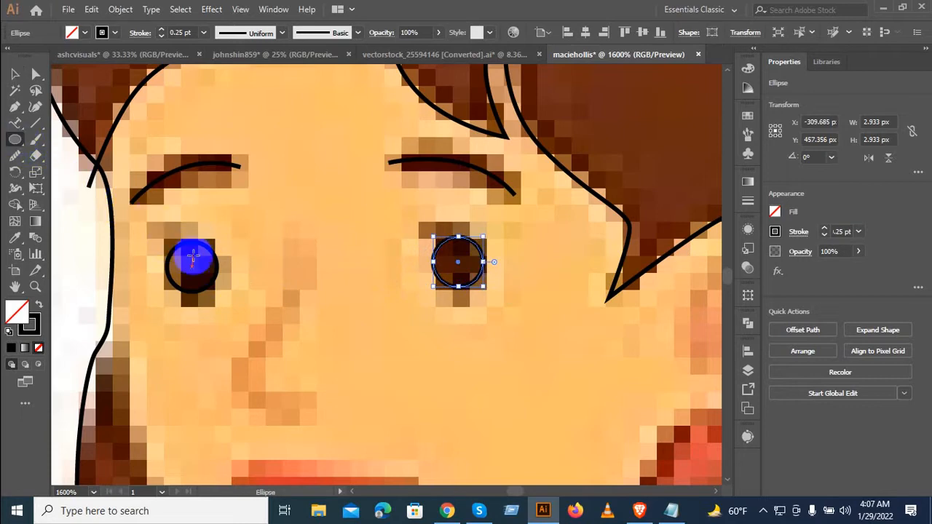
left_click_drag(173, 242, 190, 256)
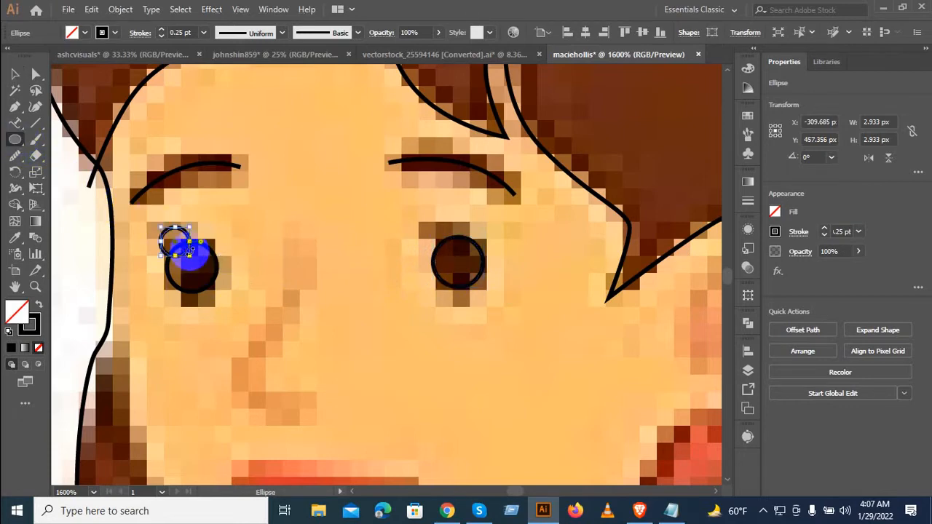
left_click(15, 74)
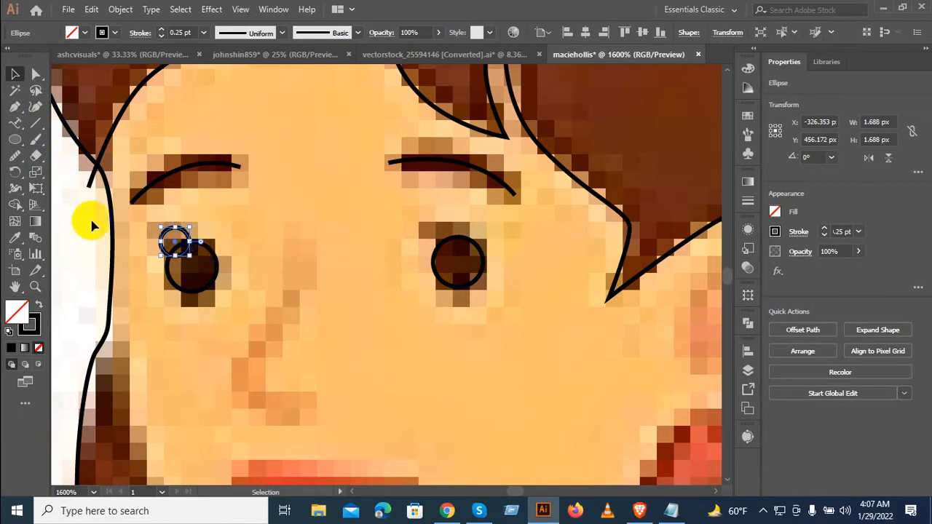
left_click(15, 238)
left_click(191, 271)
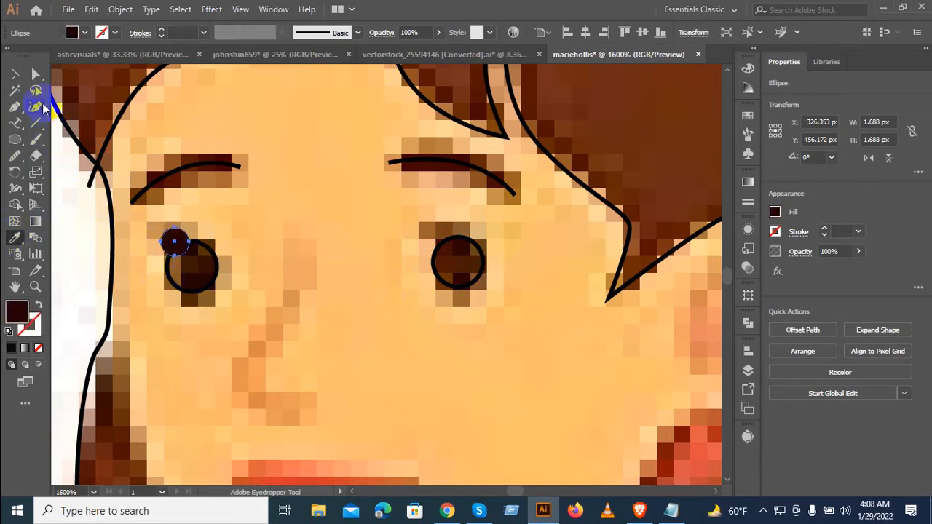
Copy the small dark brown circle to the matching spot on the eye nearer the ear
left_click(15, 74)
left_click(174, 247)
left_click_drag(180, 249, 452, 245)
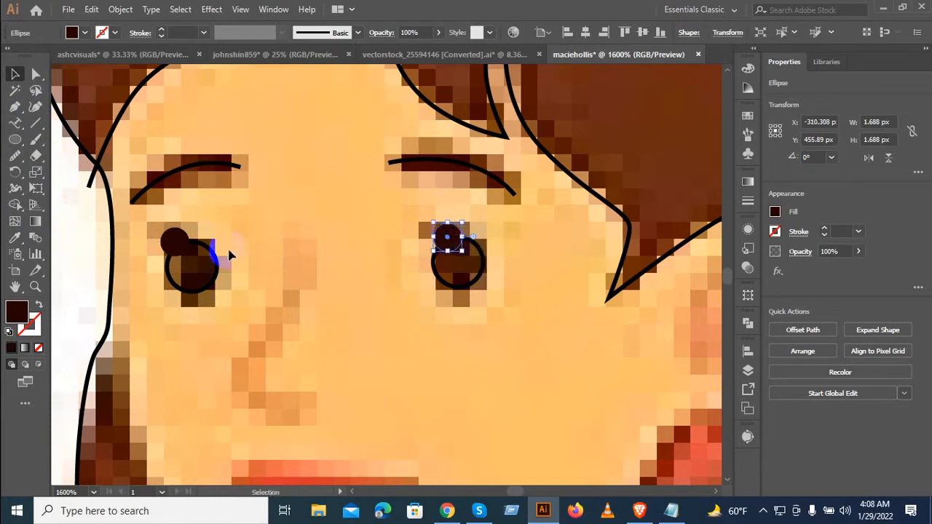
Apply the small circle's dark brown fill without a stroke to all the circles of both eyes
left_click_drag(161, 221, 488, 294)
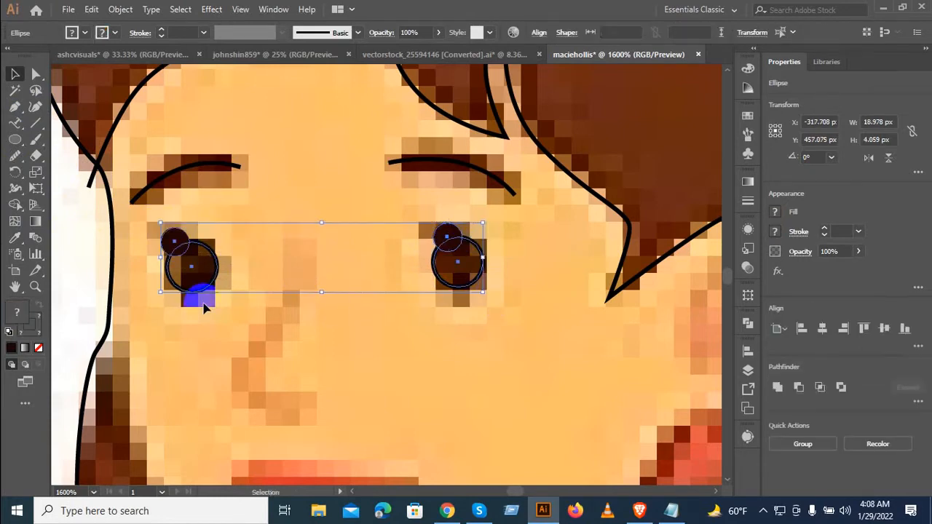
left_click(13, 240)
left_click(178, 245)
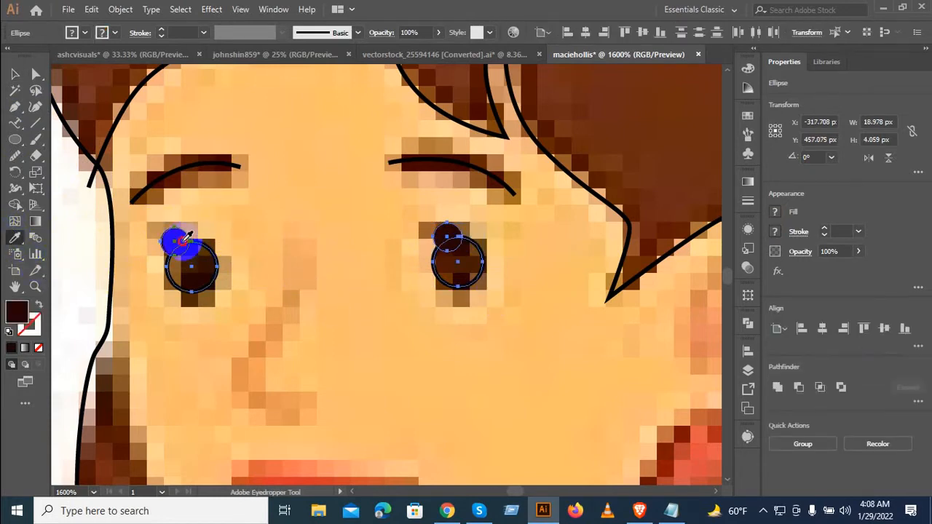
left_click(116, 117)
left_click(15, 73)
left_click(272, 231)
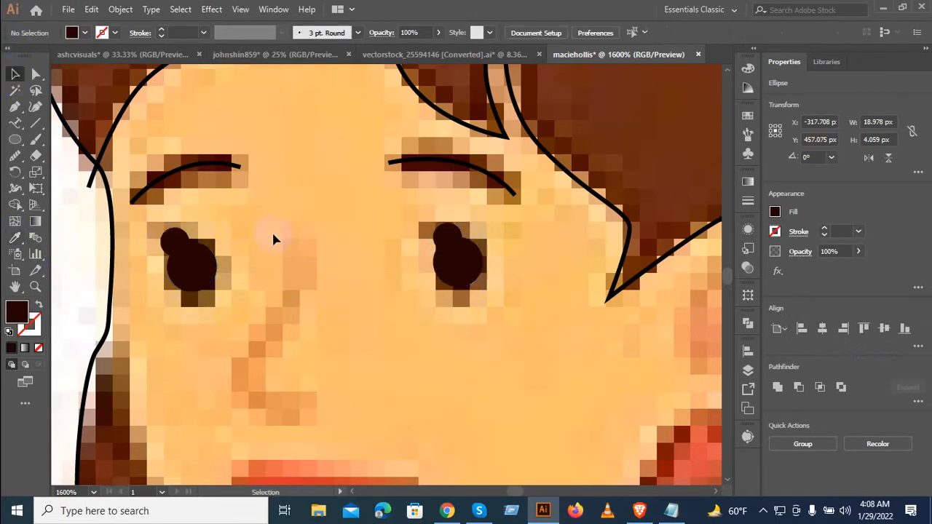
Select both eyebrow curves and set their stroke weight to 1 pt
scroll(306, 297, "down", 4)
scroll(196, 380, "down", 2)
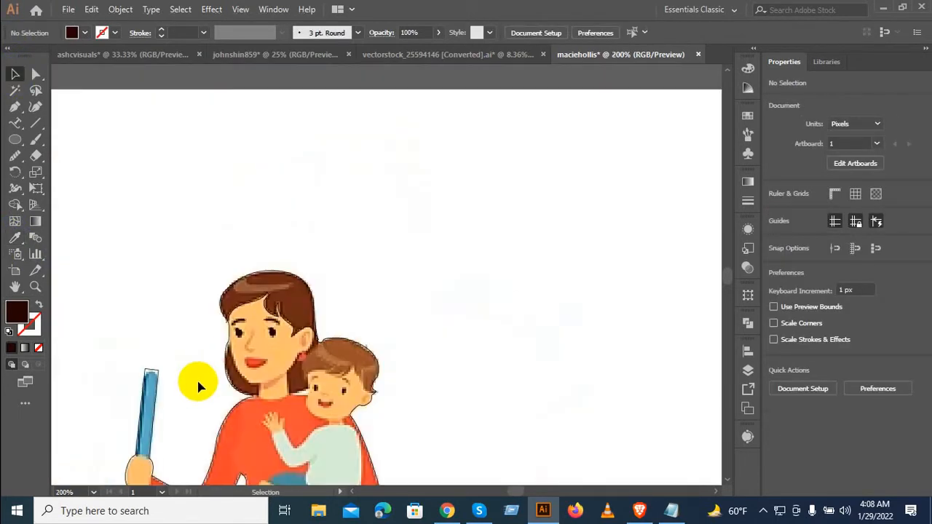
scroll(225, 353, "up", 4)
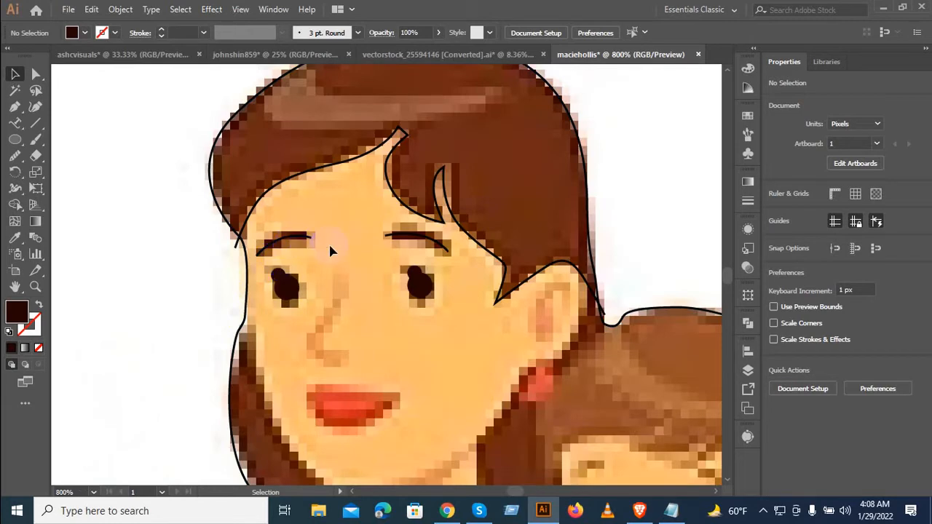
scroll(330, 250, "up", 1)
left_click_drag(284, 219, 471, 267)
scroll(841, 232, "up", 2)
scroll(842, 231, "down", 1)
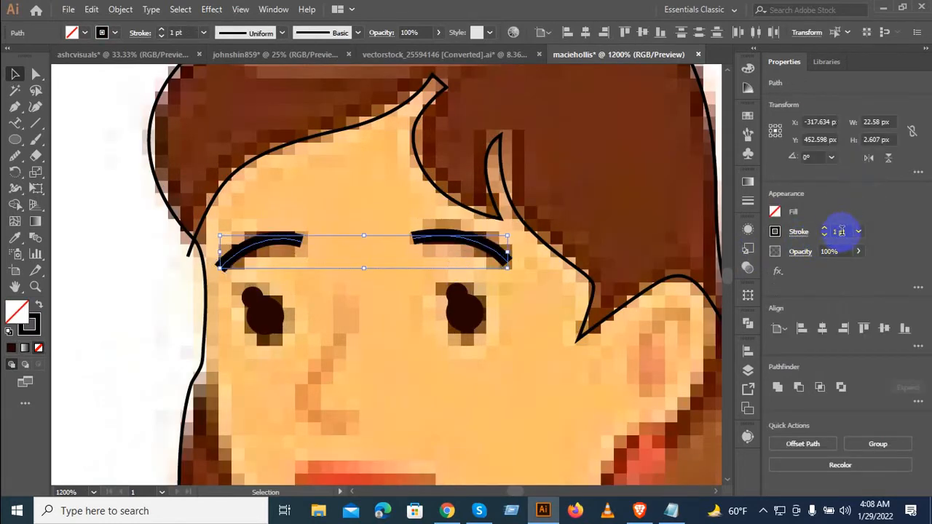
Expand the fill and stroke of both eyebrow curves into shapes
left_click(120, 9)
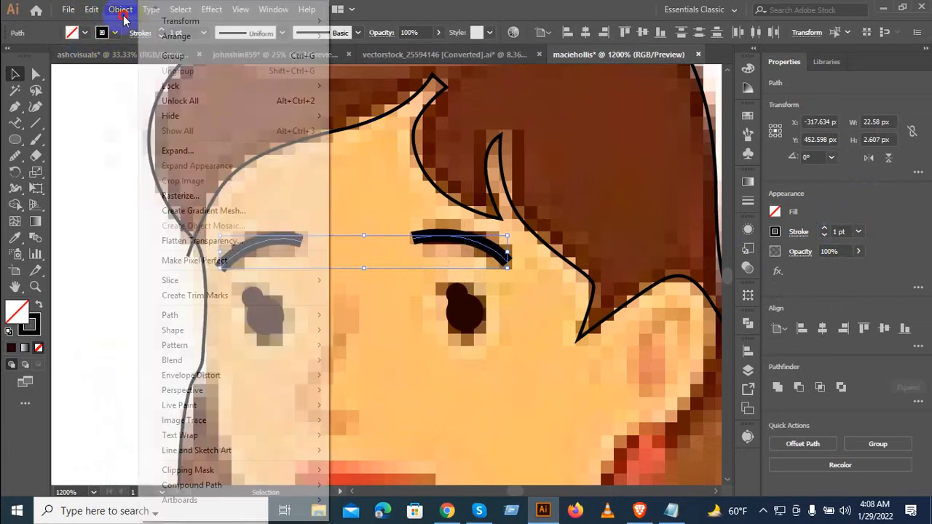
left_click(178, 150)
left_click(440, 329)
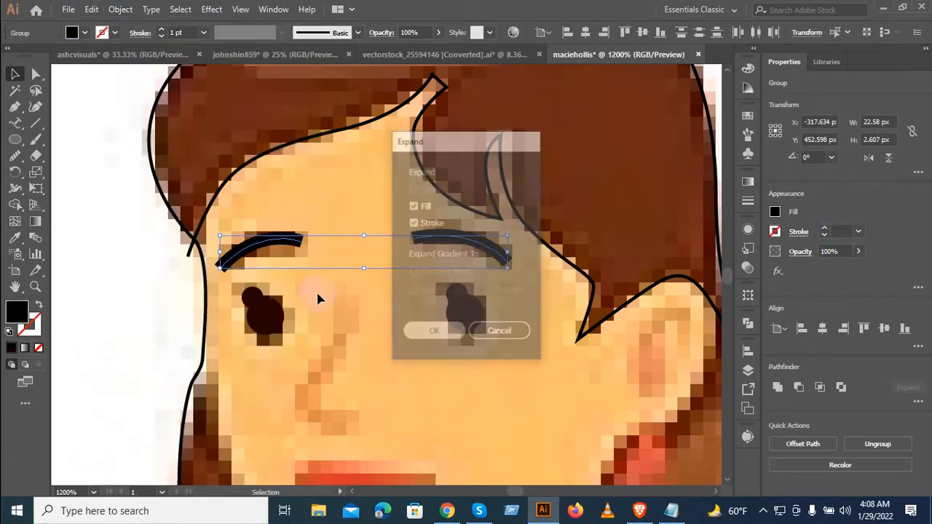
Recolor the expanded eyebrows with the dark brown sampled from the eye and deselect them
left_click(16, 238)
left_click(263, 311)
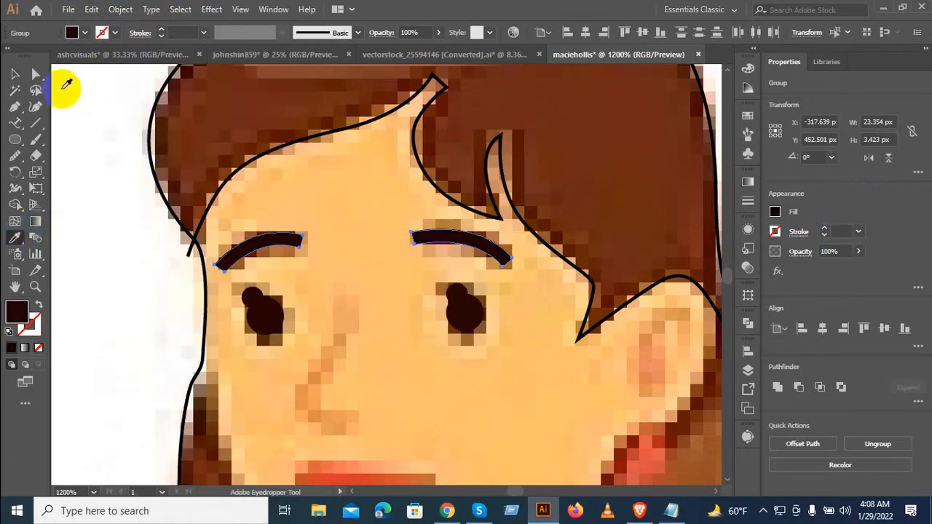
left_click(17, 76)
left_click(128, 277)
Trace the nose as an open path from the bridge around the tip to the nostril, with no fill
scroll(129, 282, "down", 2)
left_click_drag(132, 311, 174, 210)
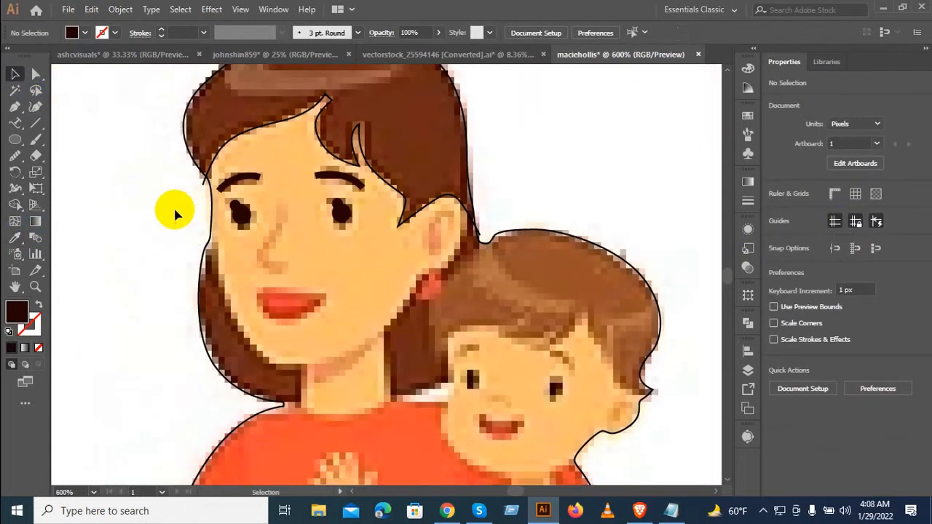
left_click(14, 110)
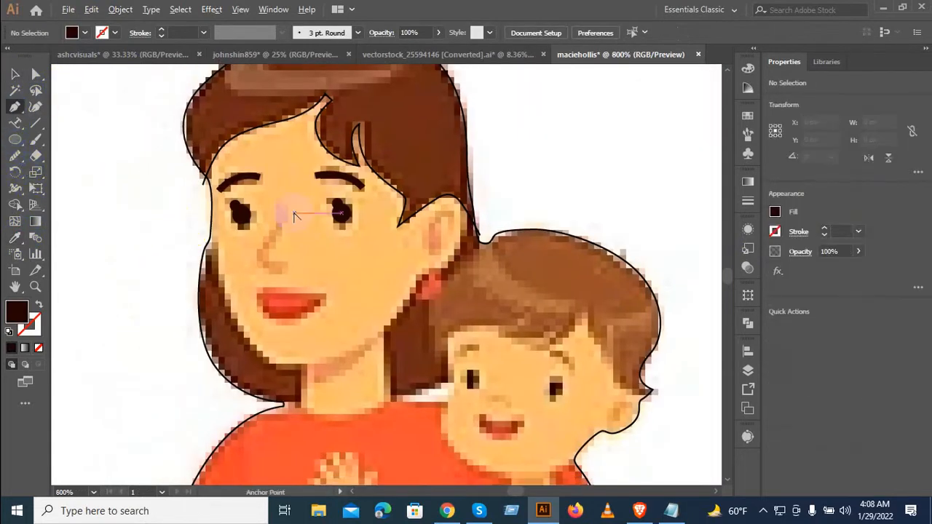
scroll(291, 217, "up", 2)
left_click(277, 189)
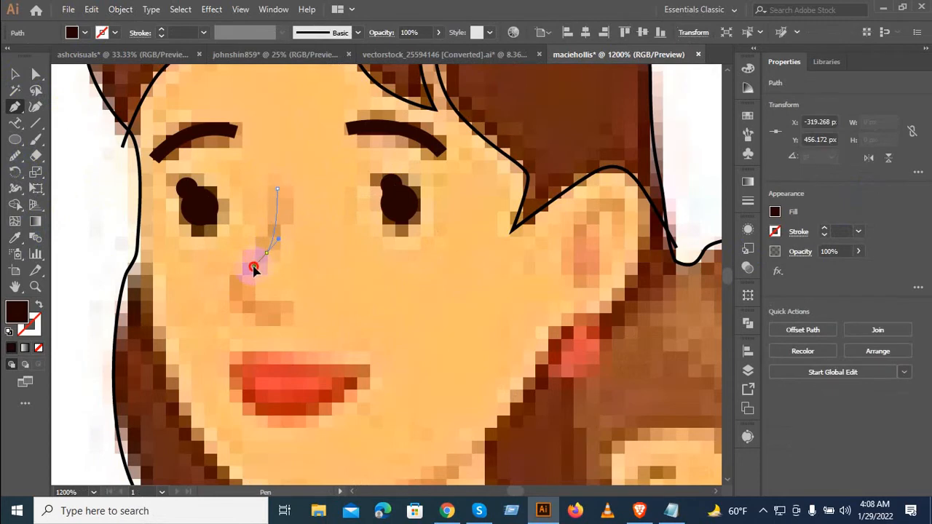
left_click_drag(252, 268, 301, 299)
left_click(38, 348)
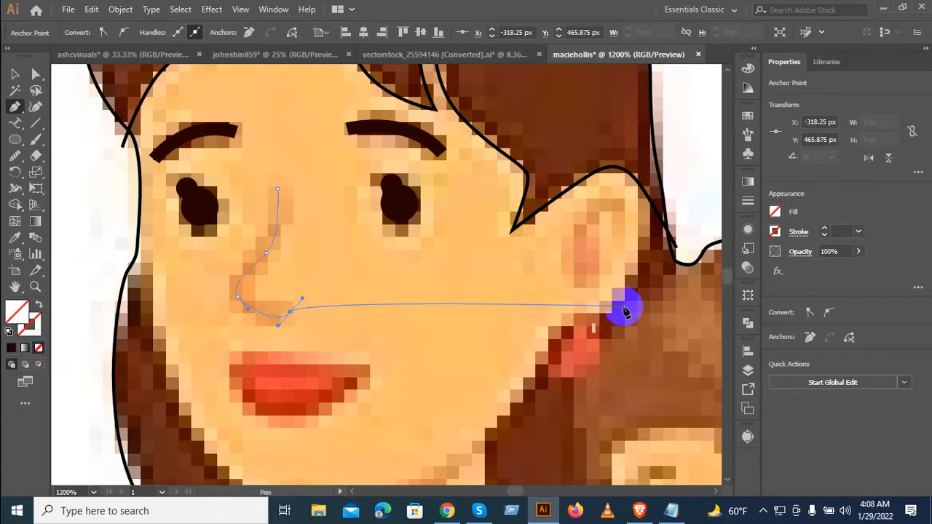
Give the nose path a black 0.75 pt stroke with the elliptical width profile that tapers at both ends
scroll(847, 236, "up", 1)
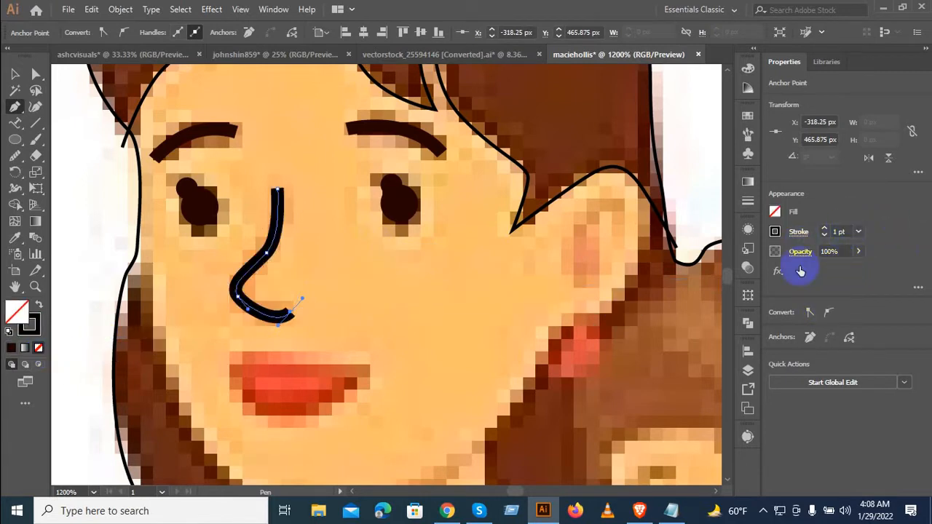
left_click(805, 239)
left_click(766, 444)
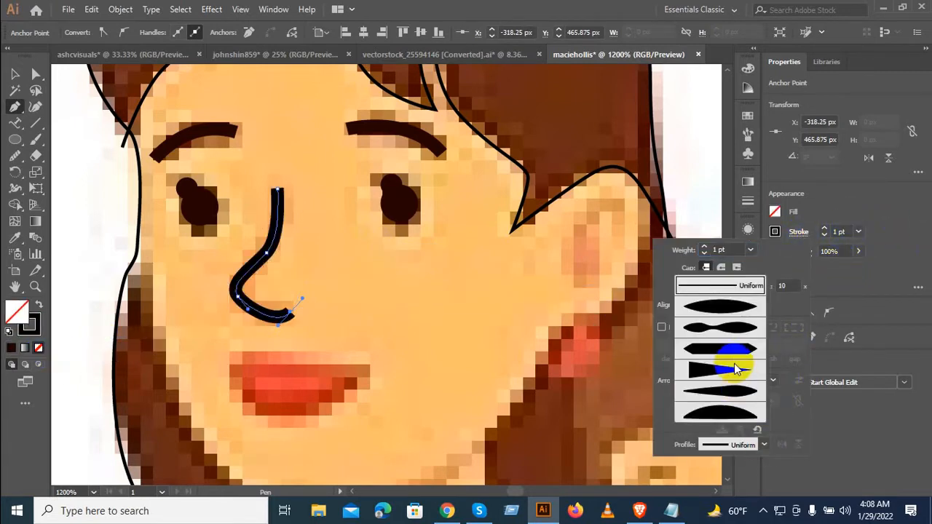
left_click(727, 334)
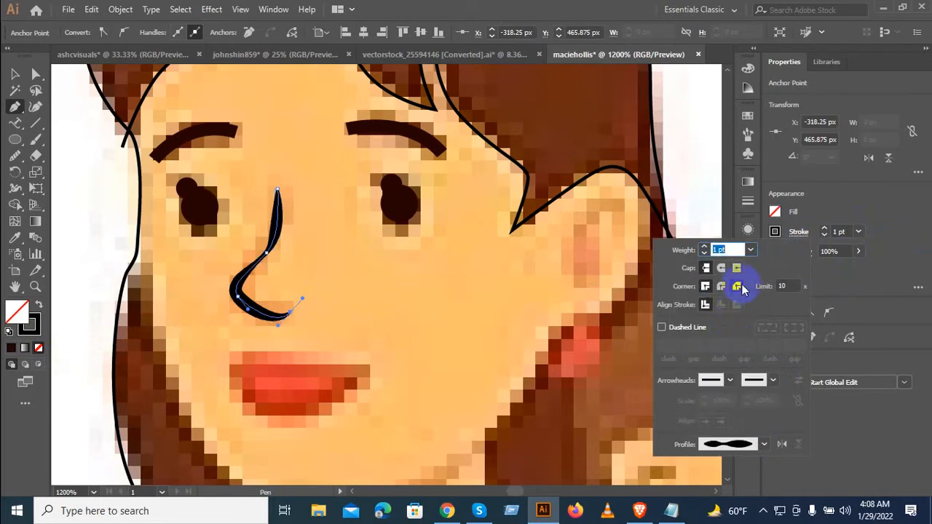
left_click(766, 444)
left_click(726, 311)
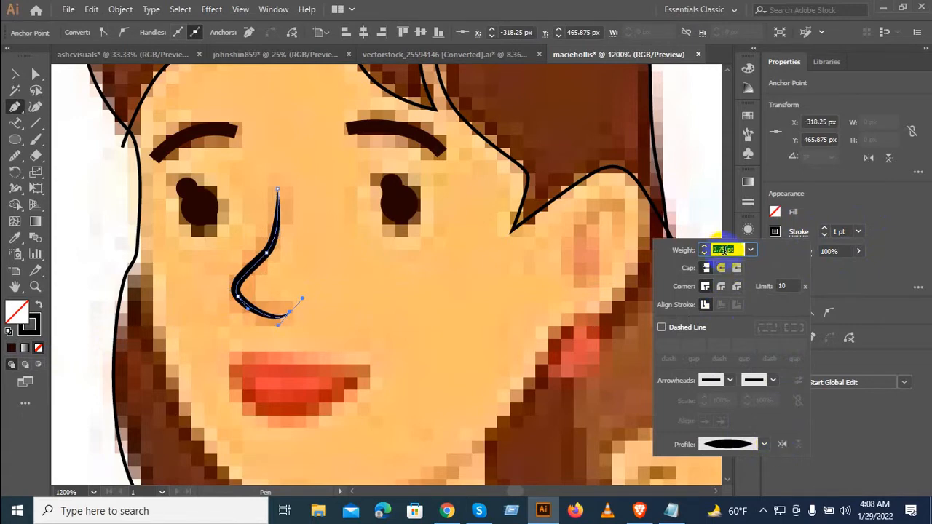
left_click(781, 445)
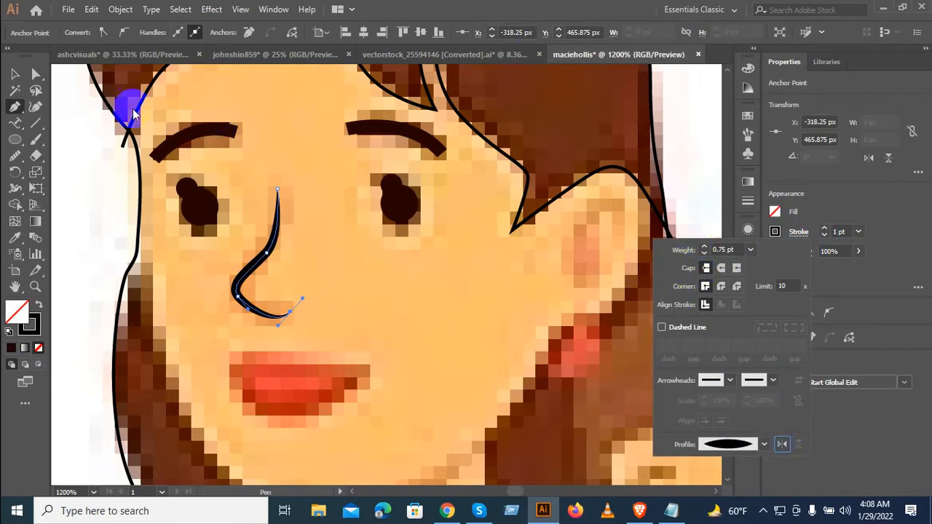
left_click(16, 76)
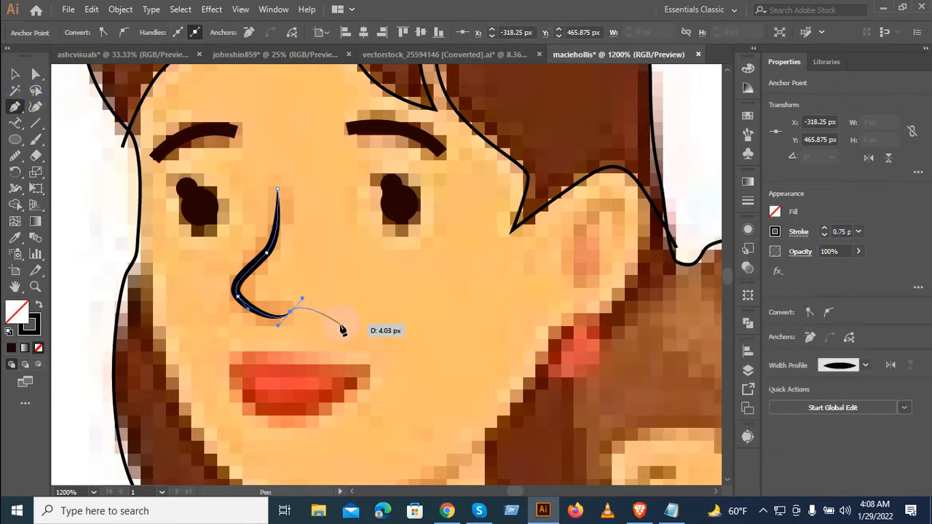
Start a separate face outline beside the woman's eye and trace it down the cheek and under the chin
scroll(353, 368, "down", 3)
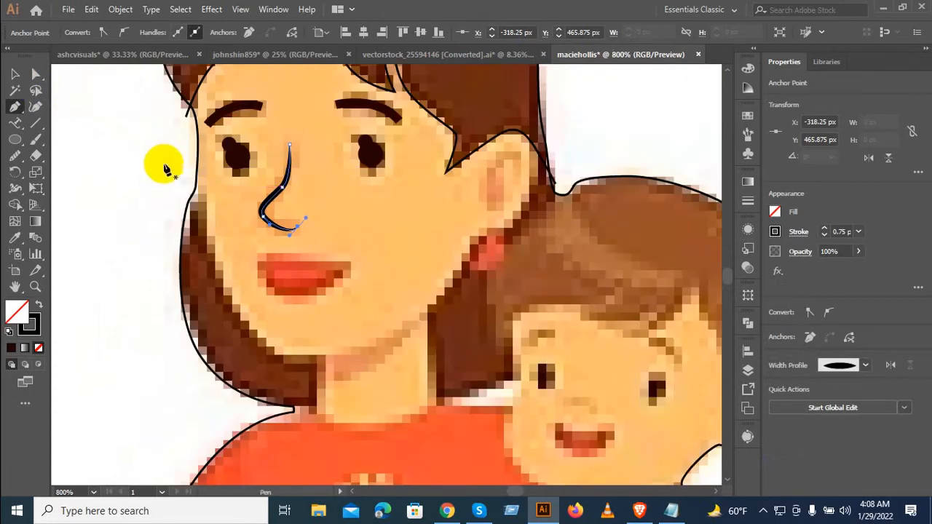
mouse_move(185, 167)
left_mouse_down()
mouse_move(217, 296)
mouse_move(182, 177)
left_mouse_up()
key("ctrl+z")
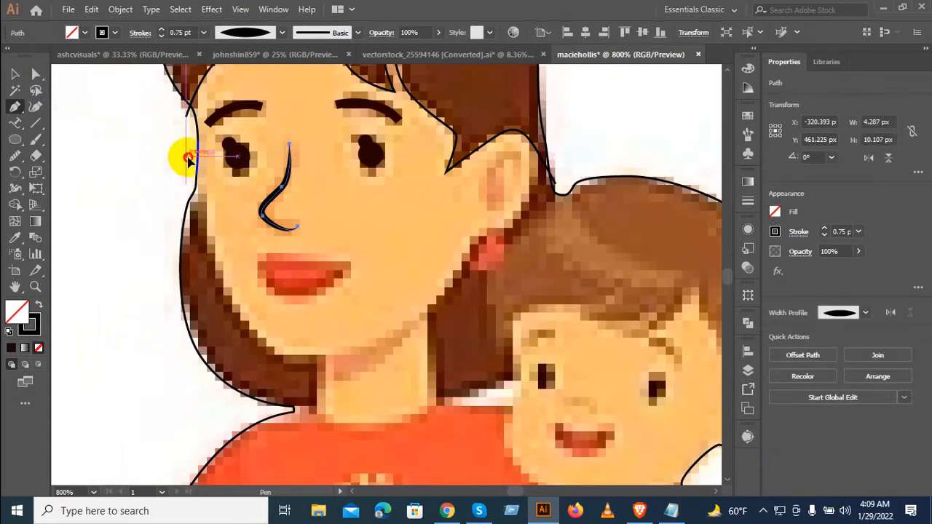
left_click(187, 158)
mouse_move(205, 265)
left_mouse_down()
mouse_move(229, 312)
mouse_move(255, 332)
left_mouse_up()
left_click_drag(325, 360, 327, 357)
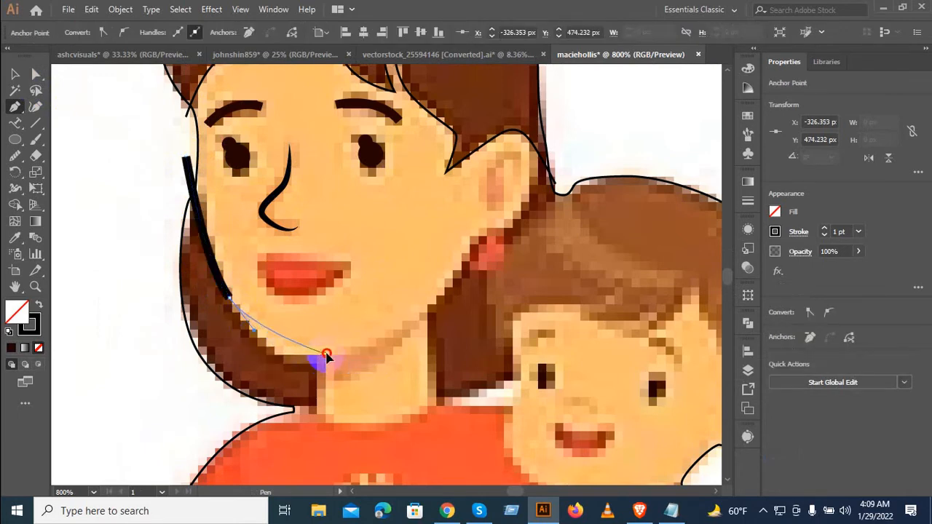
left_click_drag(388, 340, 387, 340)
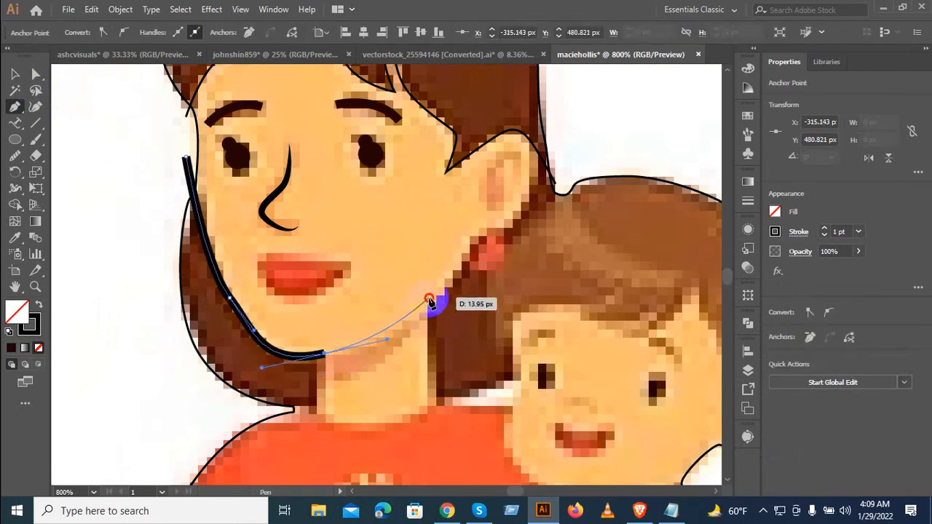
Undo the cheek segment drawn beyond the chin and set the face outline's stroke weight to 0.25 pt
mouse_move(429, 297)
left_mouse_down()
mouse_move(496, 230)
mouse_move(481, 240)
mouse_move(481, 225)
left_mouse_up()
key("ctrl+z")
scroll(438, 290, "up", 2)
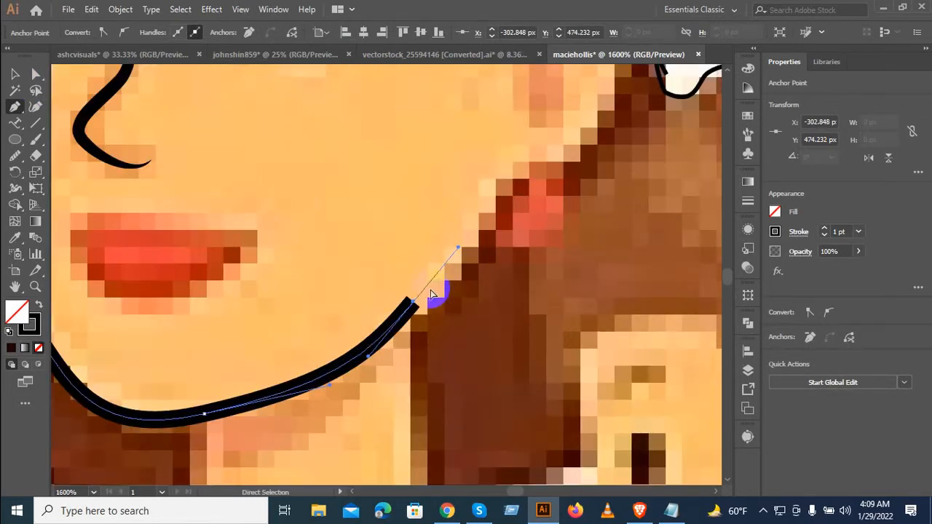
key("ctrl+z")
scroll(836, 231, "down", 3)
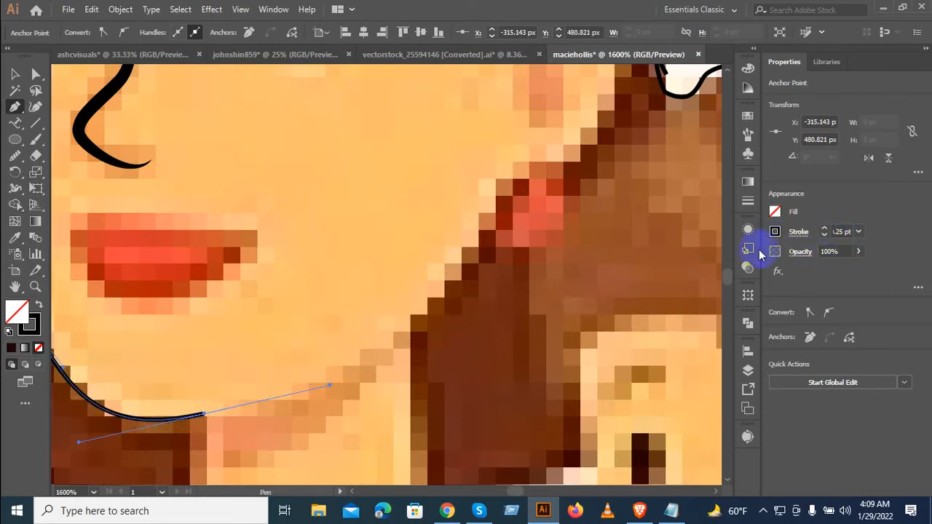
Continue the face outline from the chin up the jaw, around the earlobe and along the ear's outer edge to the hairline
left_click(419, 314)
left_click_drag(419, 316, 462, 274)
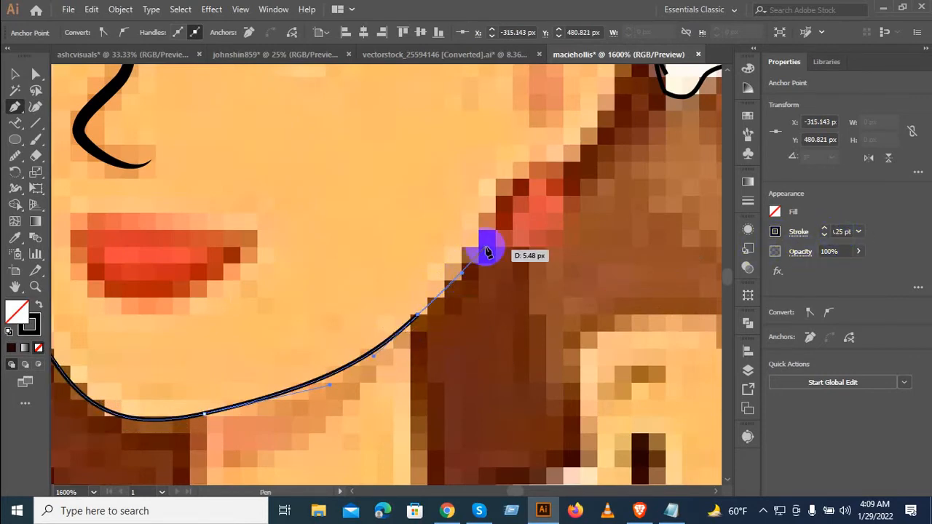
left_click_drag(522, 172, 554, 151)
left_click_drag(547, 179, 532, 258)
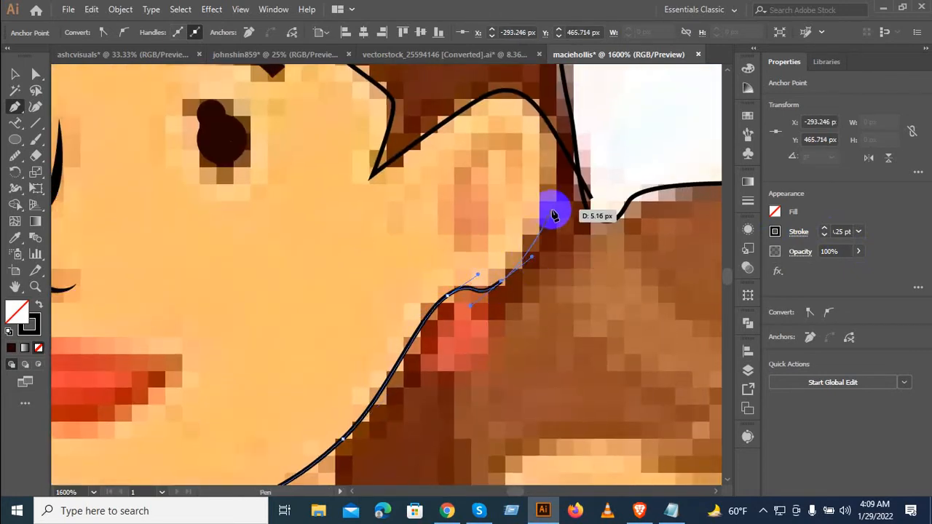
key("ctrl+z")
left_click_drag(478, 275, 509, 275)
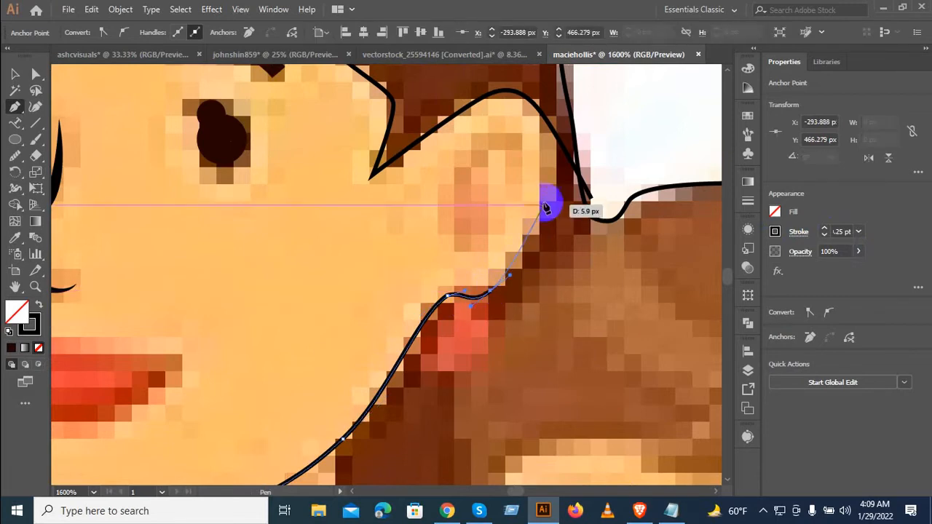
left_click_drag(549, 201, 554, 168)
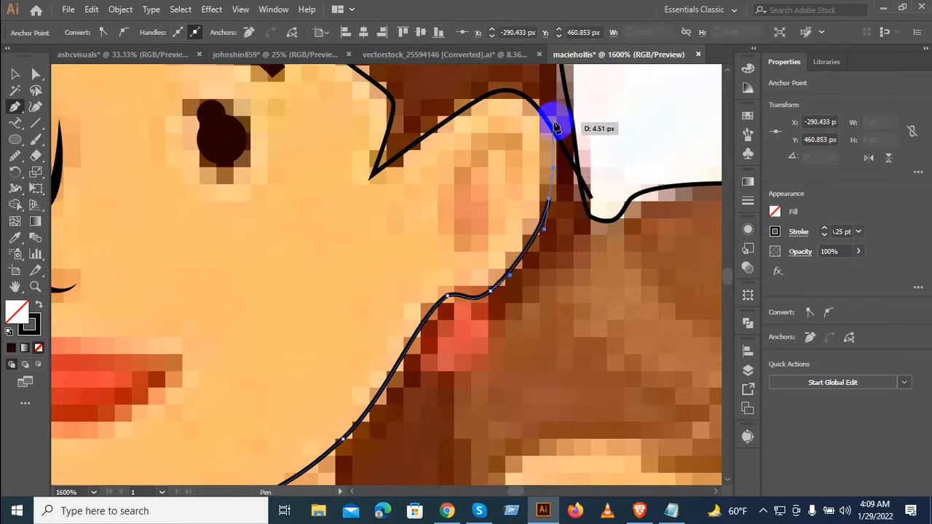
left_click_drag(551, 118, 543, 92)
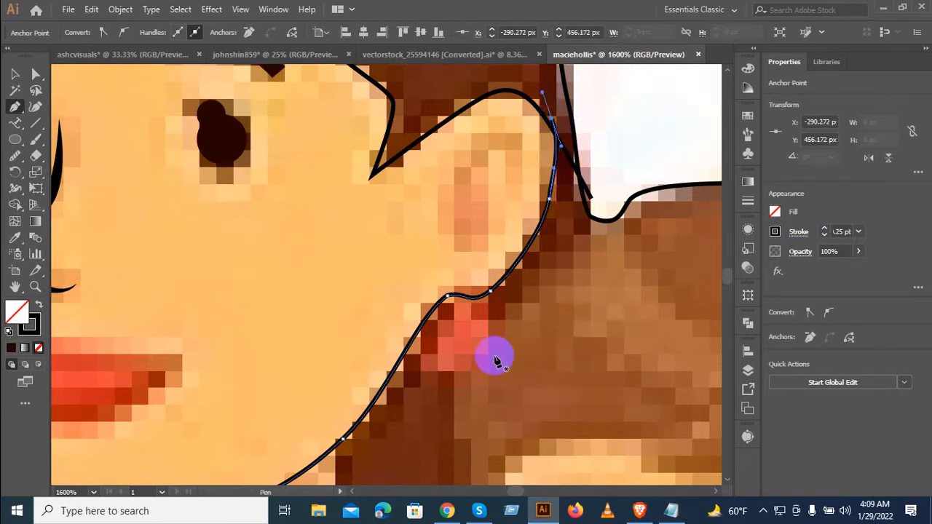
Draw a circle about 3.9 px wide over the earring and fill it with the red sampled from the image
scroll(475, 364, "up", 2)
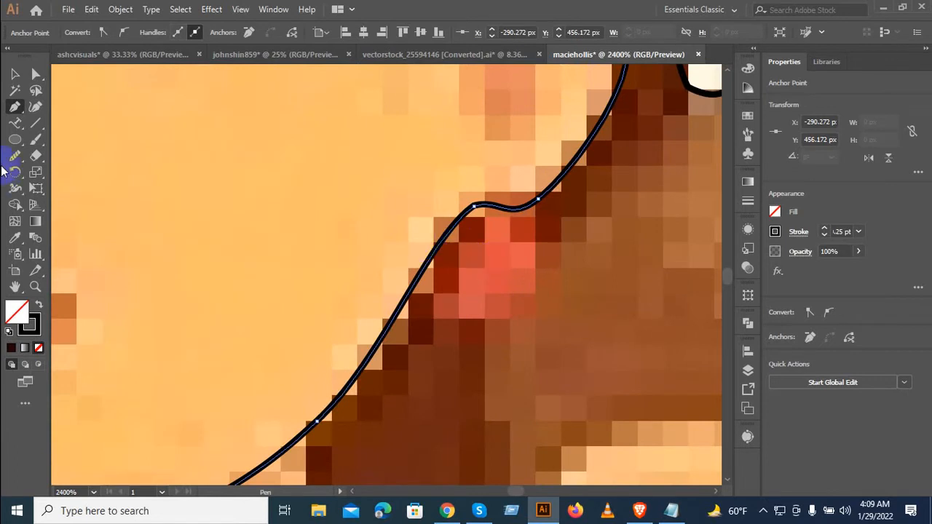
left_click(14, 140)
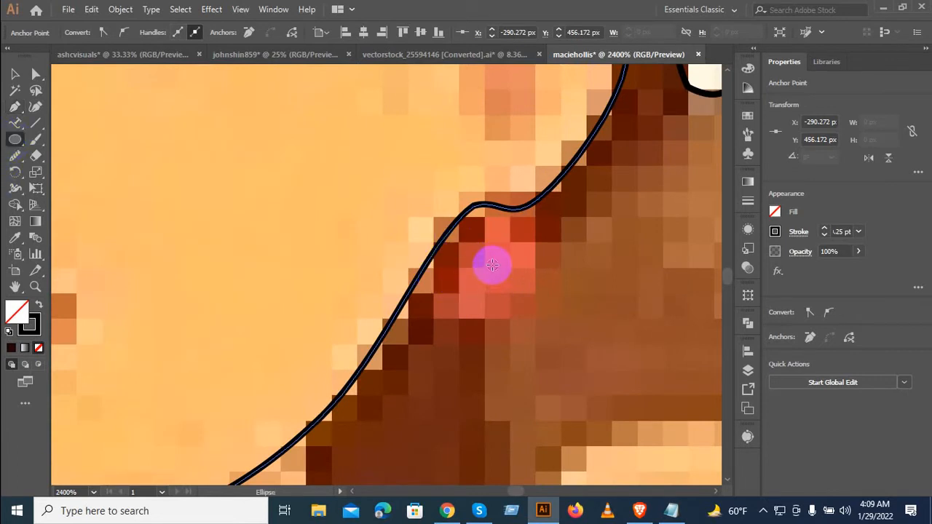
left_click_drag(493, 265, 542, 299)
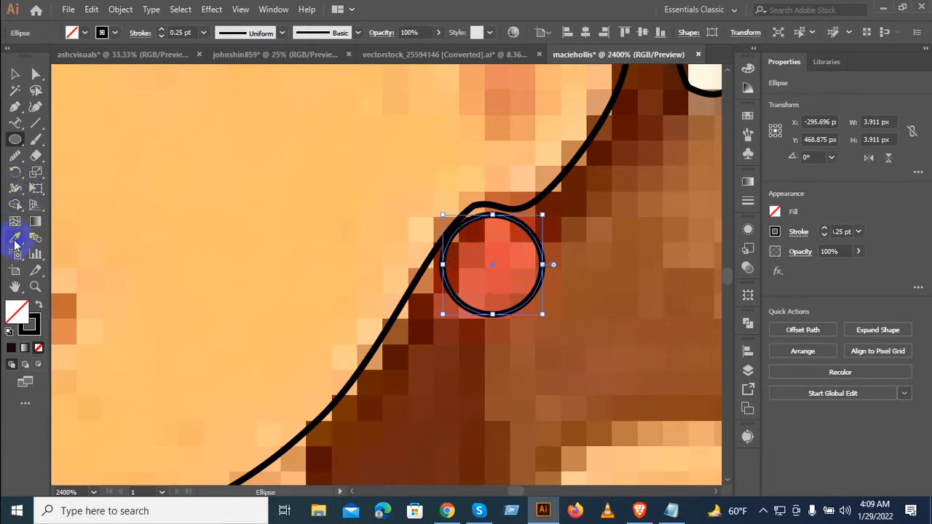
left_click(15, 240)
left_click(498, 255)
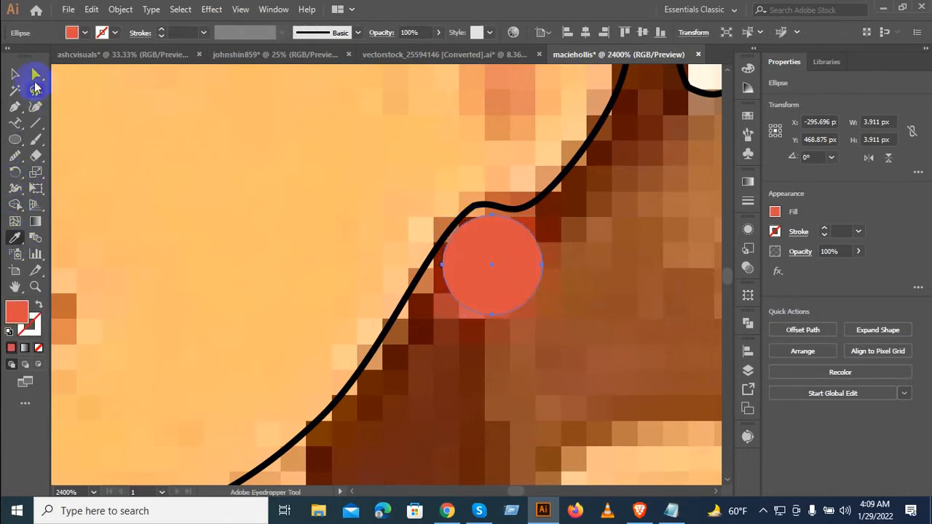
key("v")
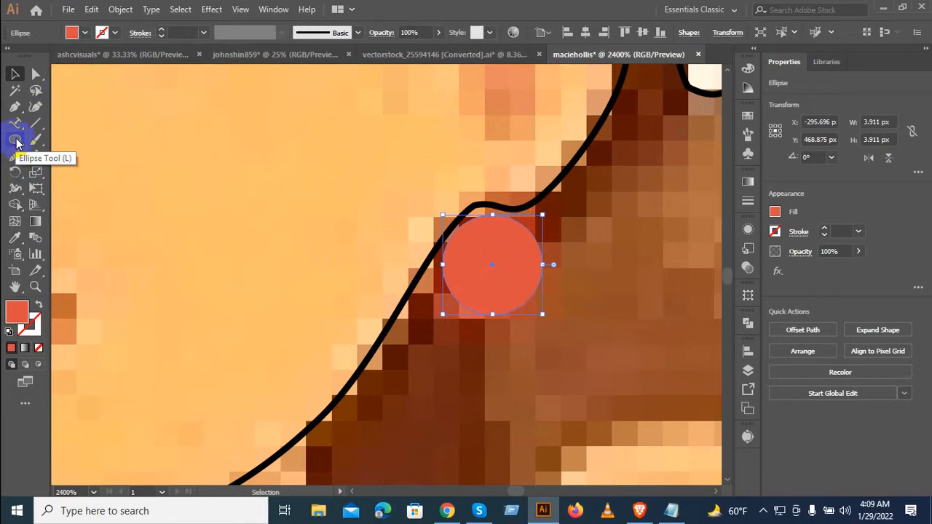
Trace the white gap between the woman's hair, her shirt and the child's cheek as a closed four-sided shape
scroll(267, 300, "down", 4)
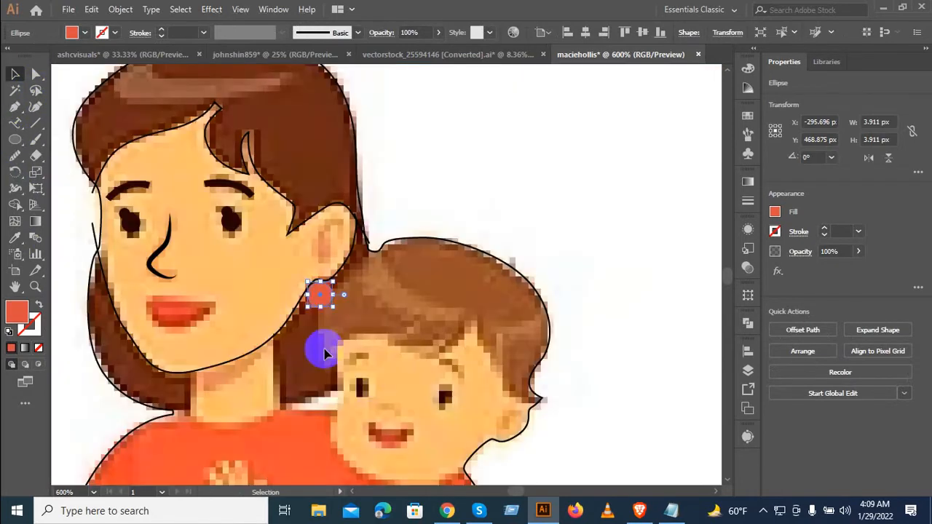
left_click_drag(307, 376, 373, 330)
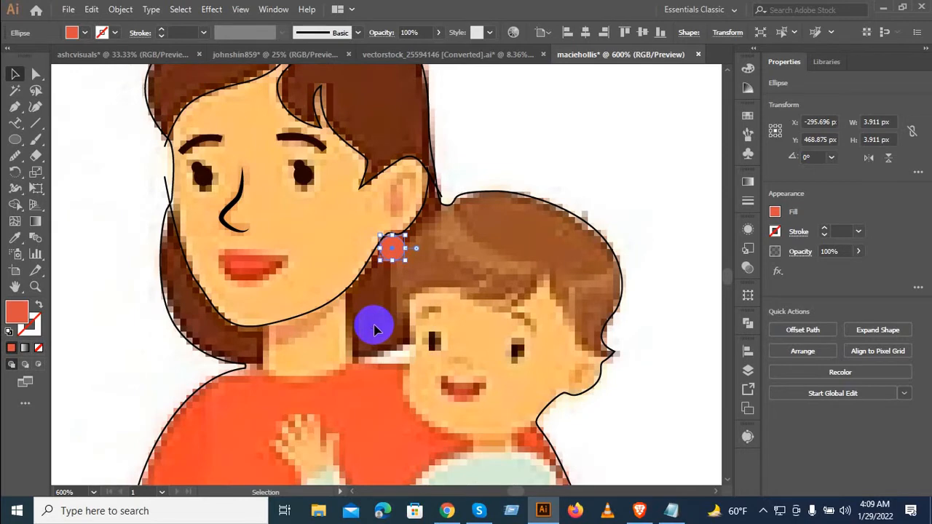
left_click(15, 106)
scroll(240, 369, "up", 3)
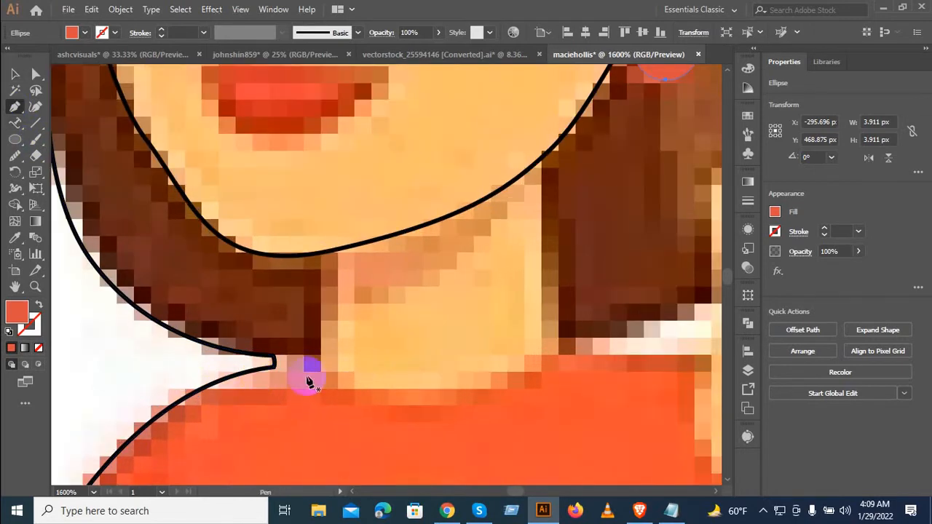
left_click_drag(607, 333, 386, 295)
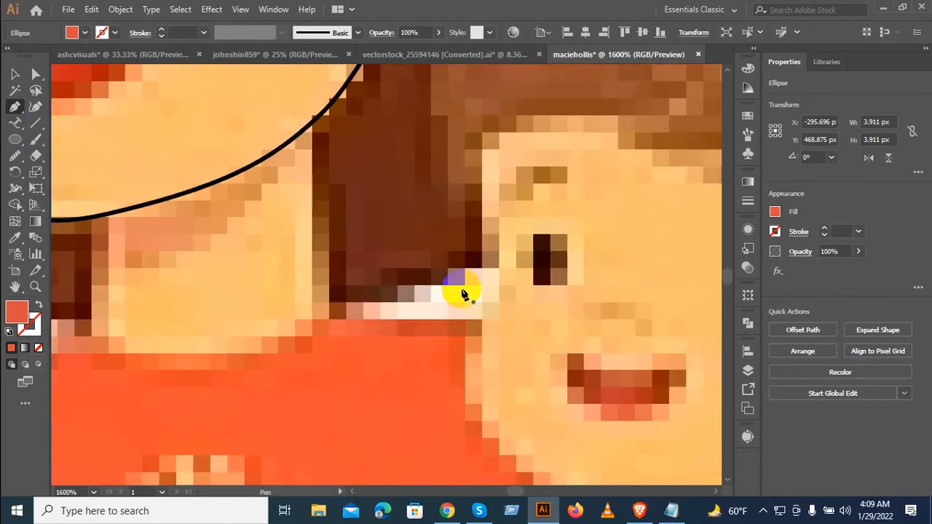
left_click(484, 270)
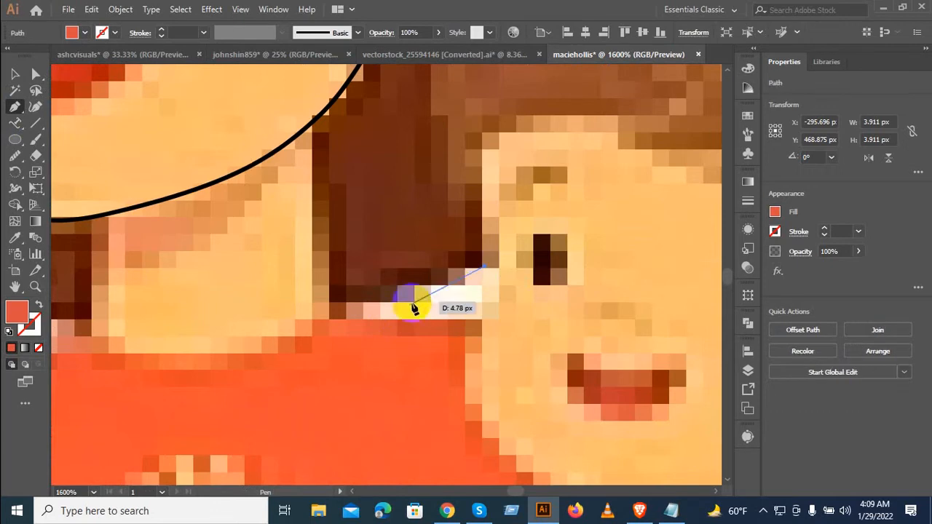
left_click(357, 304)
left_click_drag(375, 325, 482, 327)
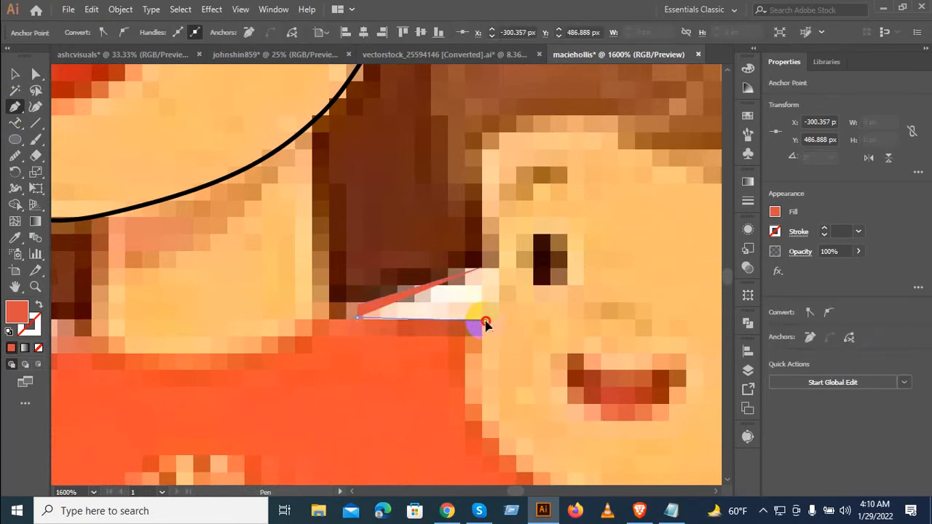
left_click(484, 267)
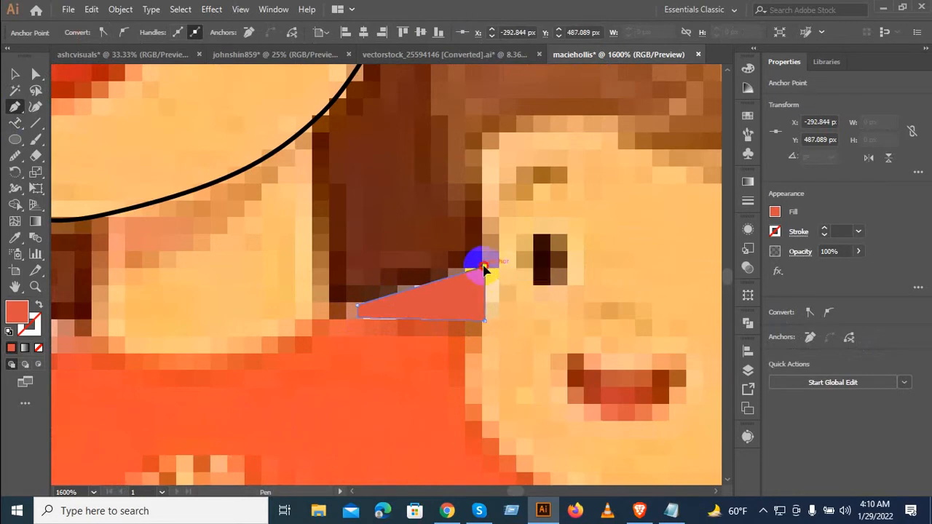
left_click_drag(472, 255, 471, 255)
Trace the woman's neck as a closed shape from the chin down to the neckline and back up, with no fill
left_click_drag(177, 327, 412, 342)
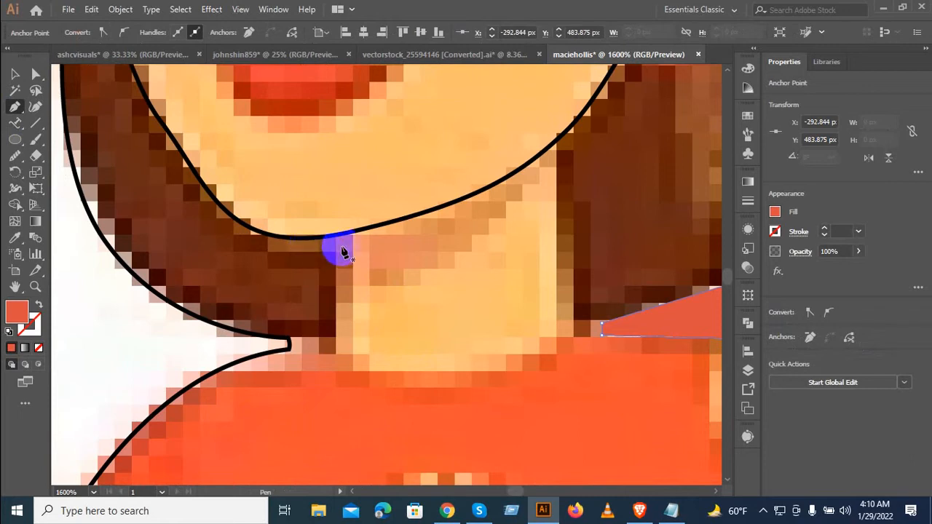
left_click_drag(348, 238, 332, 309)
left_click_drag(338, 357, 343, 371)
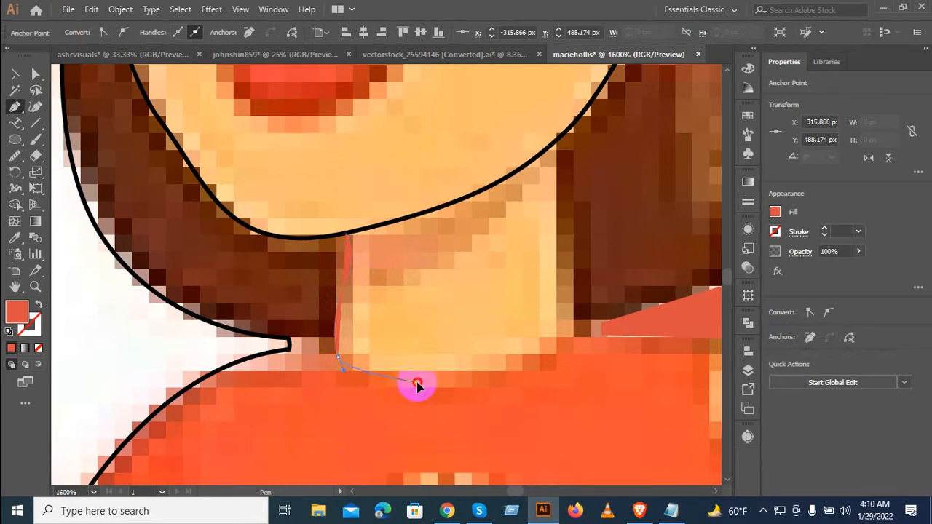
left_click_drag(414, 381, 460, 388)
left_click_drag(556, 334, 566, 303)
left_click_drag(561, 228, 561, 195)
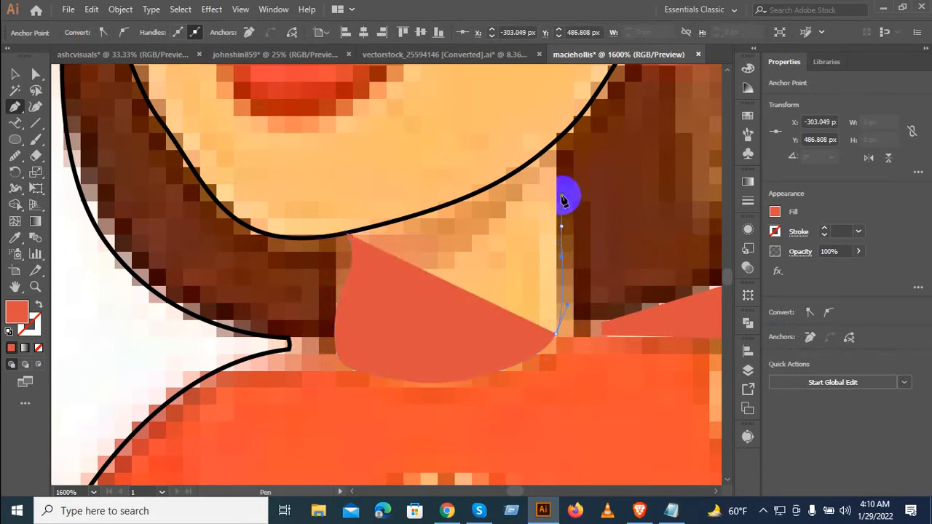
left_click(558, 119)
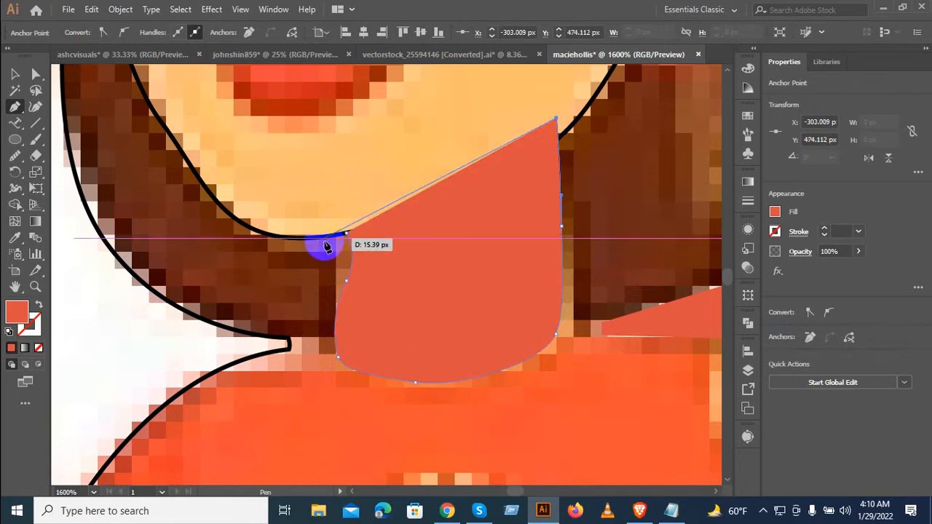
left_click(348, 237)
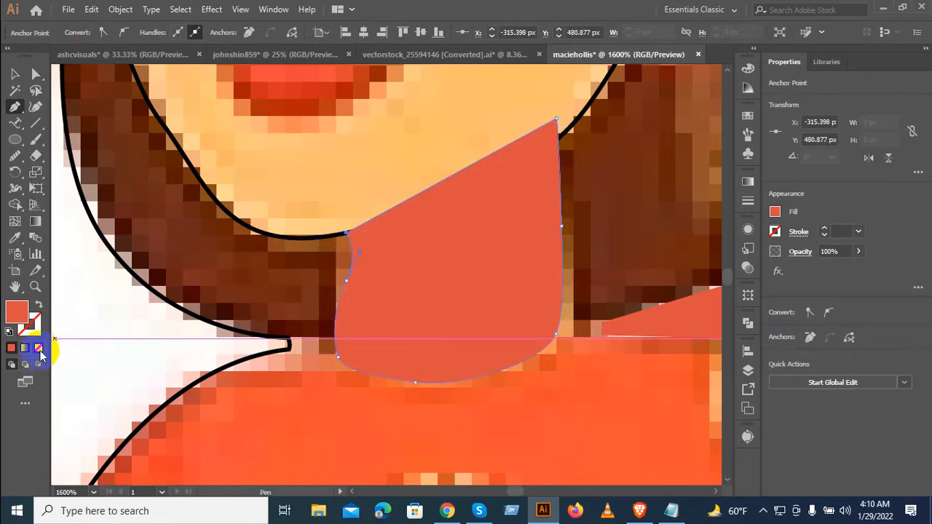
left_click(39, 350)
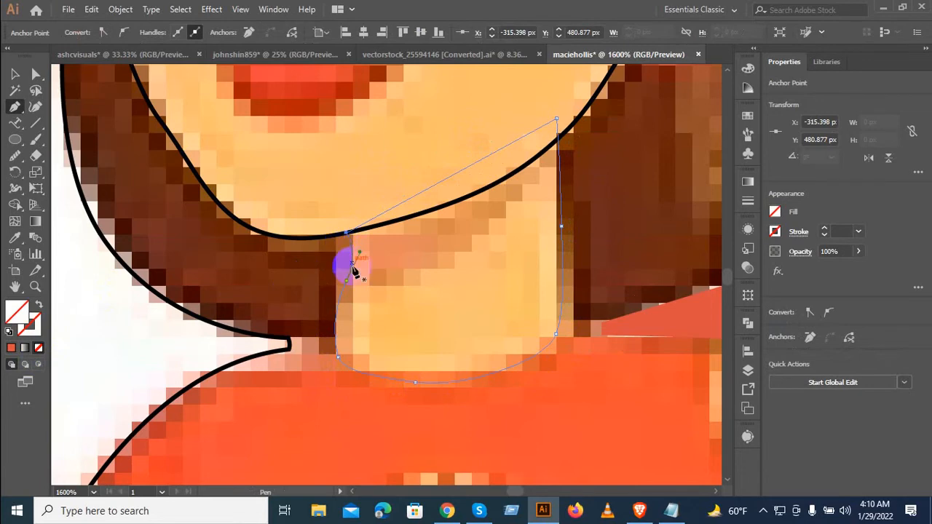
Trace the shadow under the woman's chin with the Pen tool, following the jaw to the neck's far edge and curving back across the neck
scroll(439, 302, "down", 2)
scroll(386, 276, "up", 2)
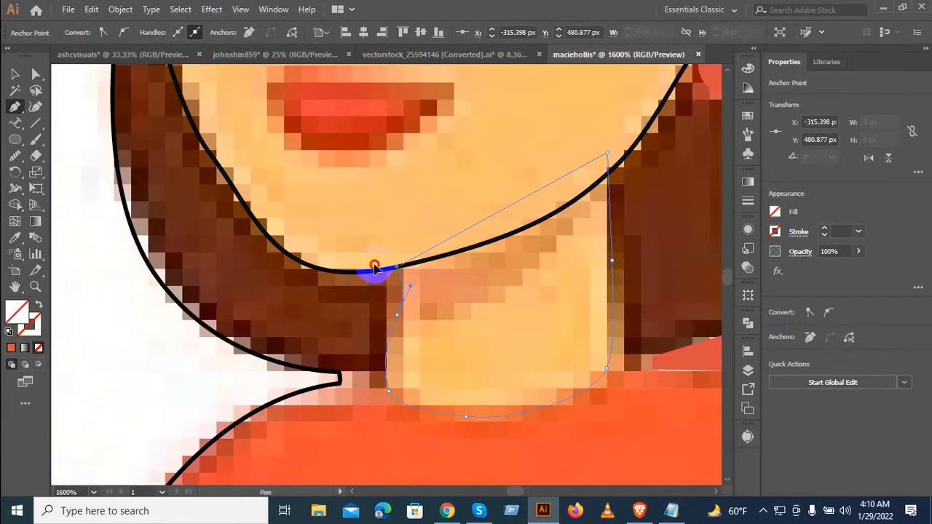
left_click_drag(374, 269, 455, 268)
left_click(492, 255)
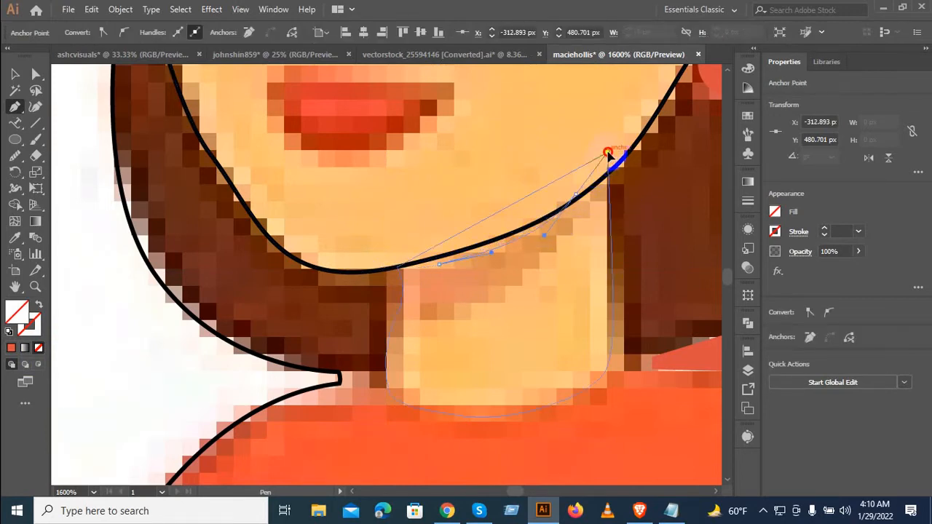
left_click_drag(614, 165, 523, 286)
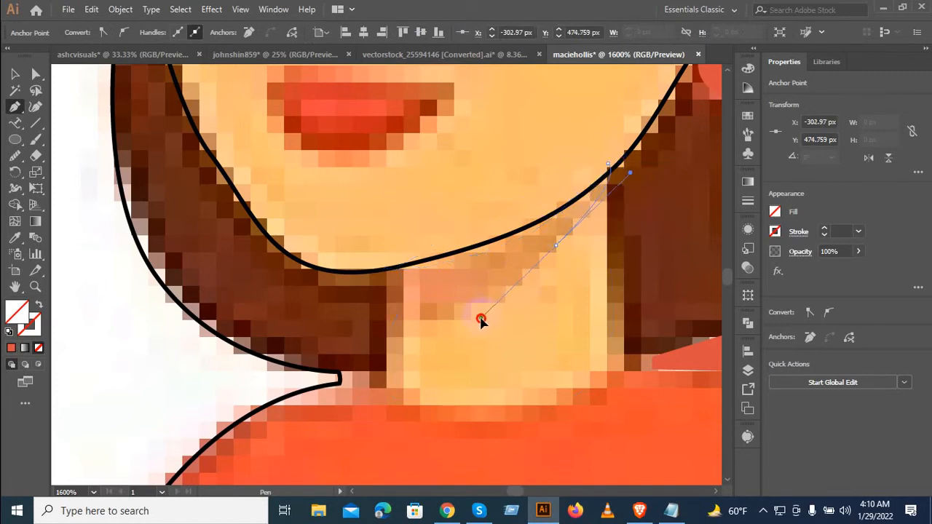
left_click_drag(352, 356, 18, 80)
left_click(18, 80)
scroll(246, 275, "down", 2)
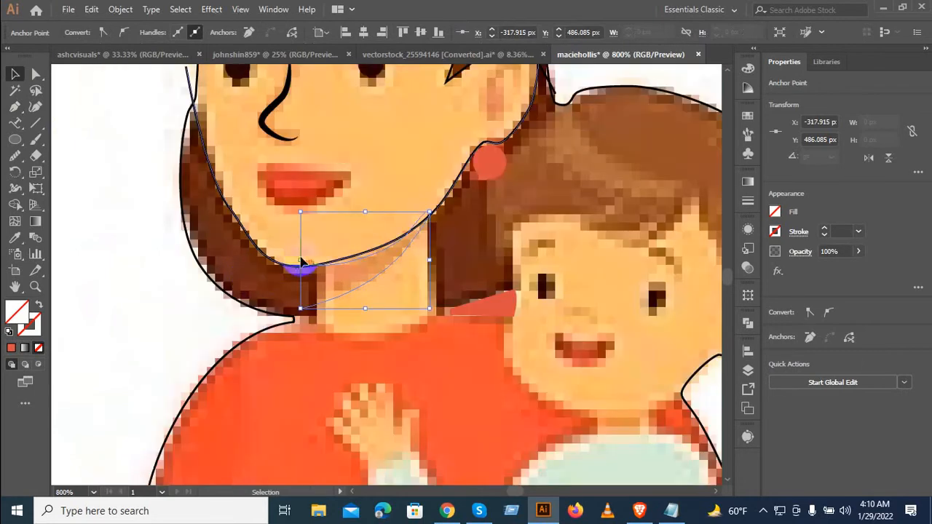
Trace the outline of the woman's lips as a closed shape, from the upper lip to the mouth corner and back around the lower lip
left_click_drag(309, 200, 372, 268)
scroll(353, 250, "up", 1)
scroll(353, 250, "up", 1)
left_click(14, 107)
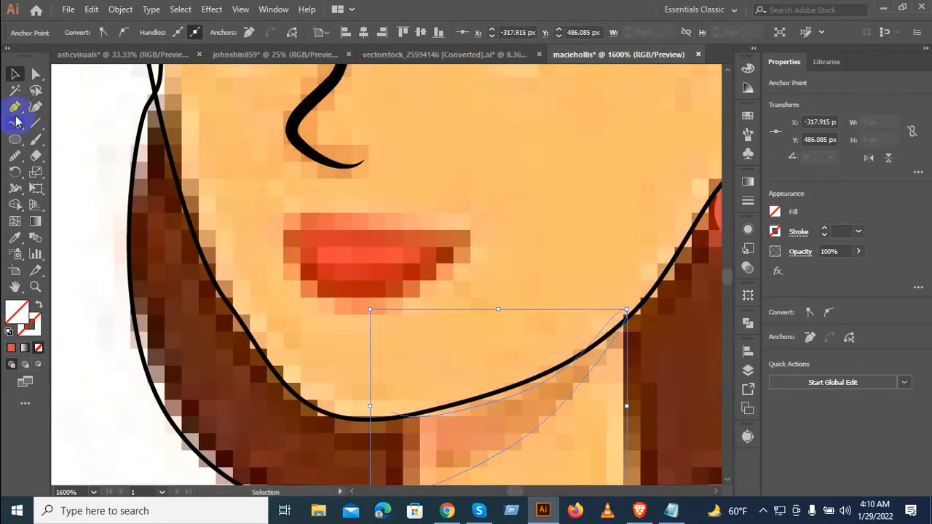
left_click(292, 211)
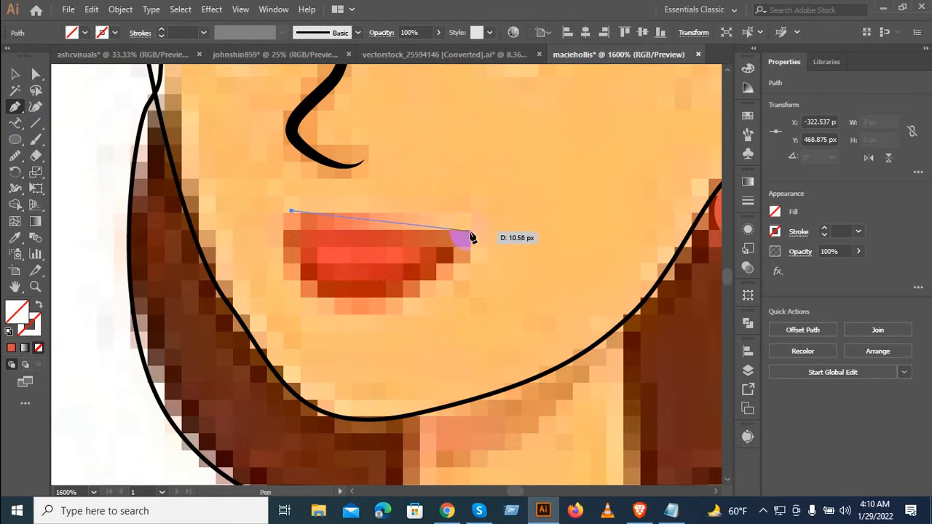
left_click(540, 227)
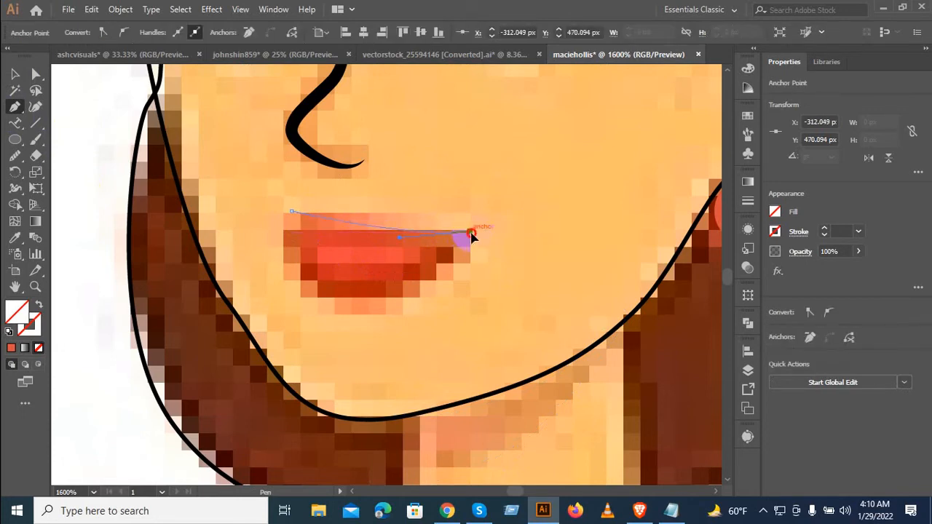
left_click_drag(470, 232, 472, 235)
key("ctrl+z")
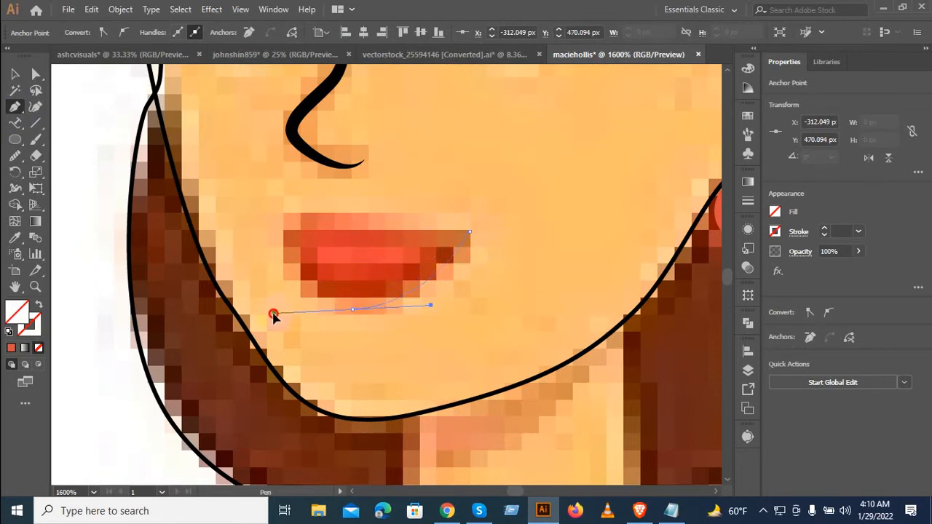
left_click_drag(274, 314, 273, 314)
left_click(291, 211)
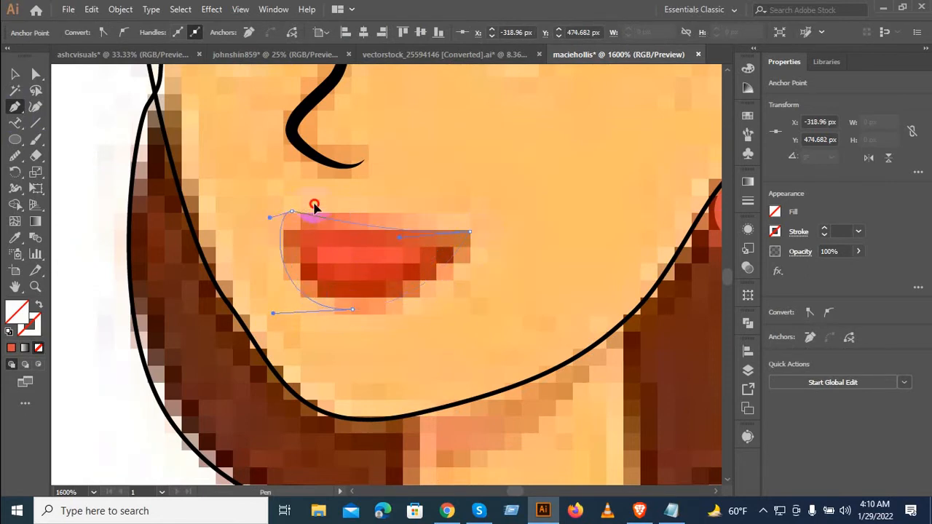
left_click_drag(315, 203, 315, 204)
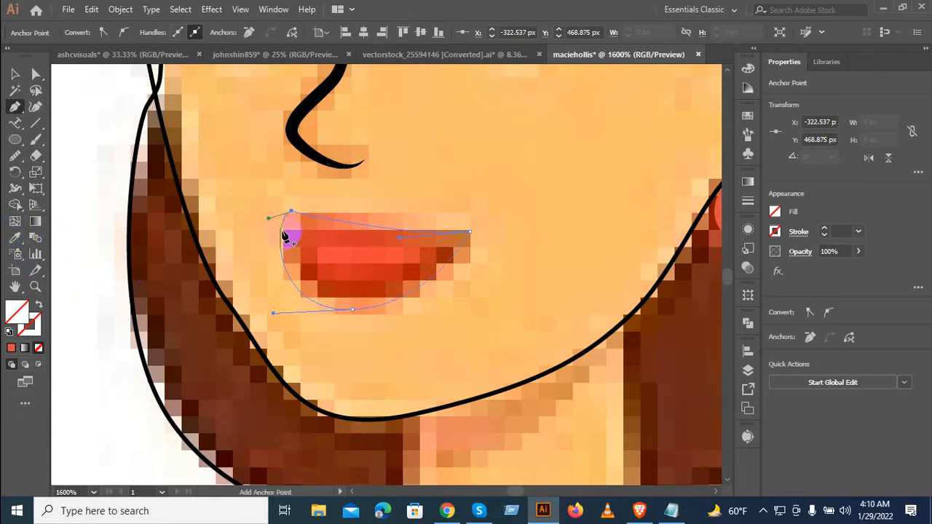
Draw an open curve across the woman's mouth, dipping from above the upper lip into the lower lip and rising past the far corner
left_click(305, 207)
left_click_drag(333, 280, 374, 290)
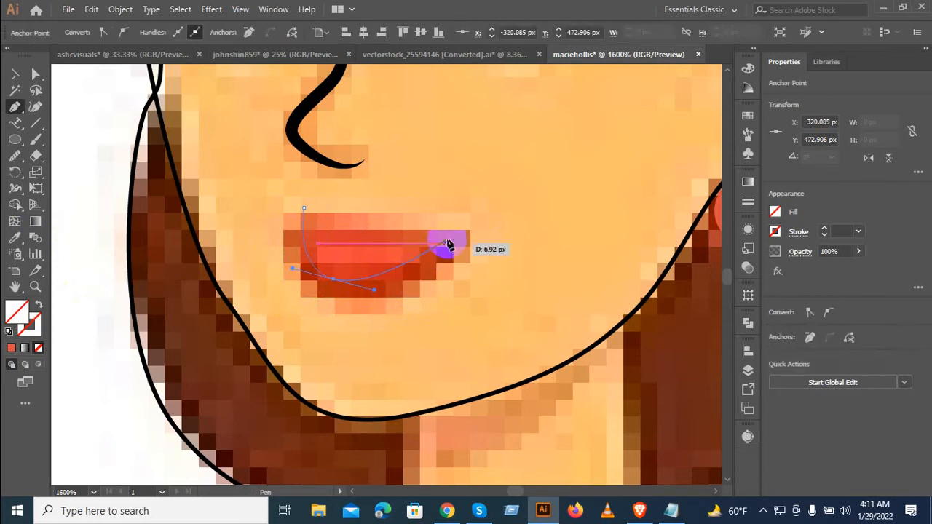
left_click_drag(470, 218, 473, 224)
left_click(15, 75)
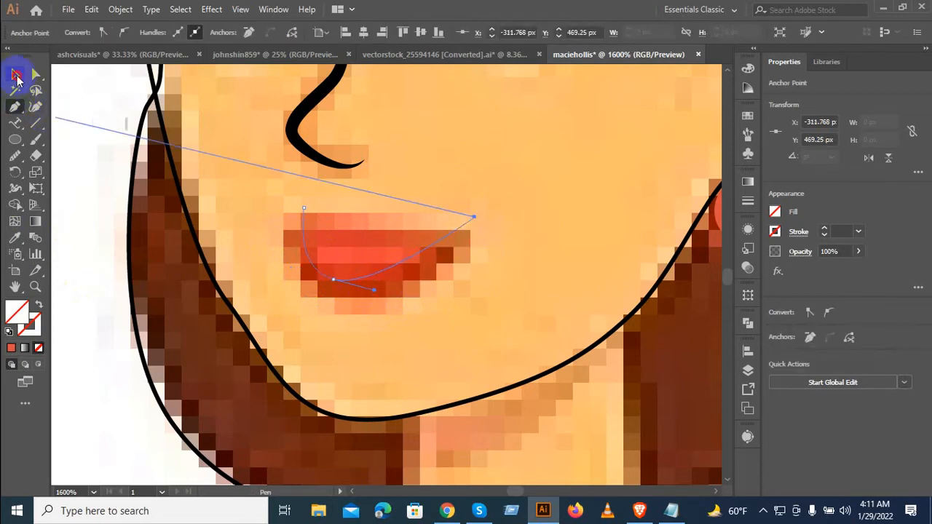
left_click(329, 267)
scroll(329, 267, "down", 2)
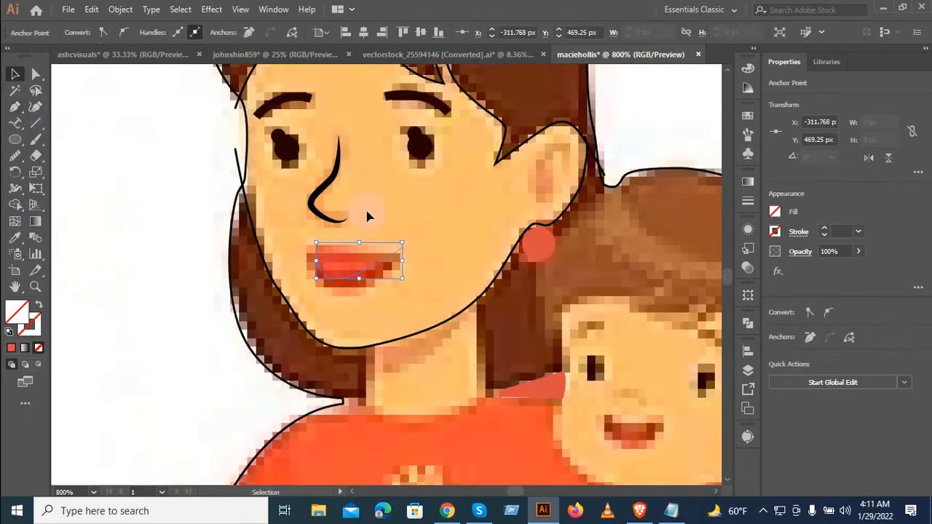
Draw an ellipse about 2.9 by 4.1 px inside the woman's ear, rotate it to 330°, and move it over the pink patch
scroll(546, 171, "up", 3)
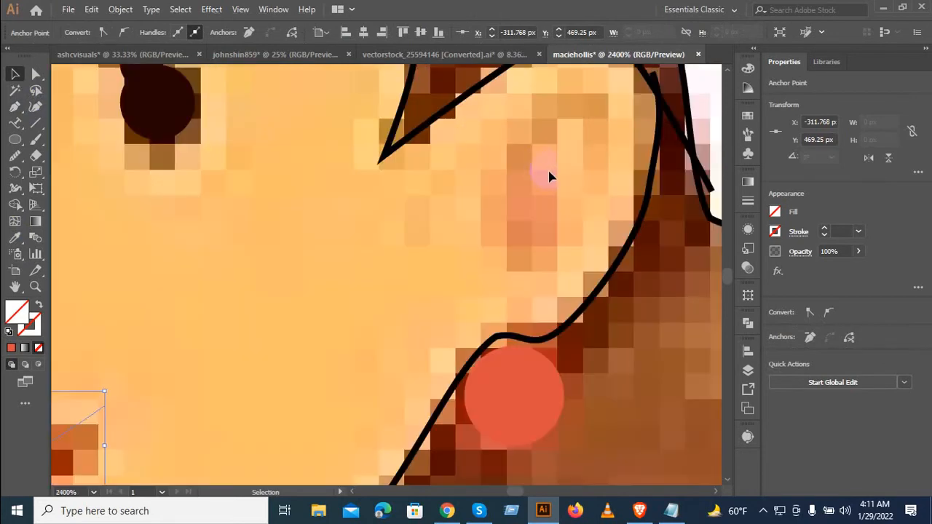
left_click(15, 140)
left_click_drag(526, 200, 568, 241)
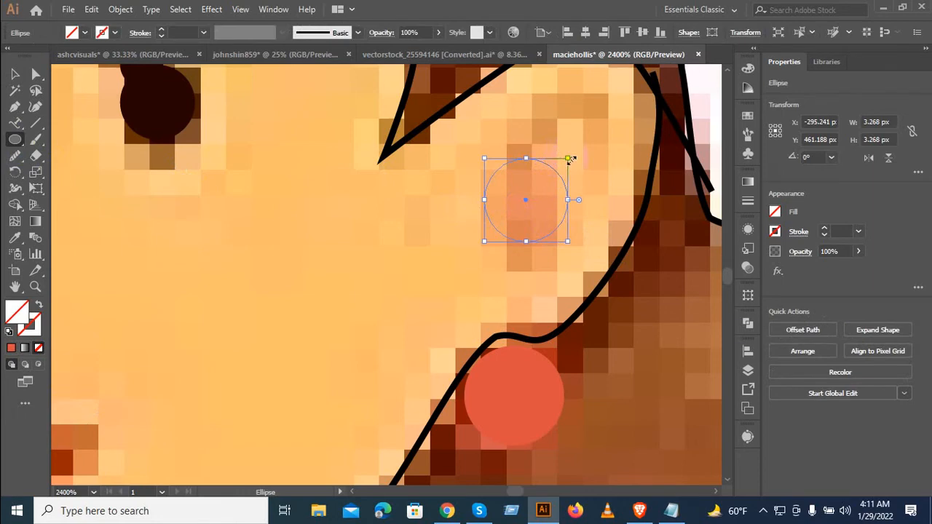
left_click_drag(571, 159, 583, 136)
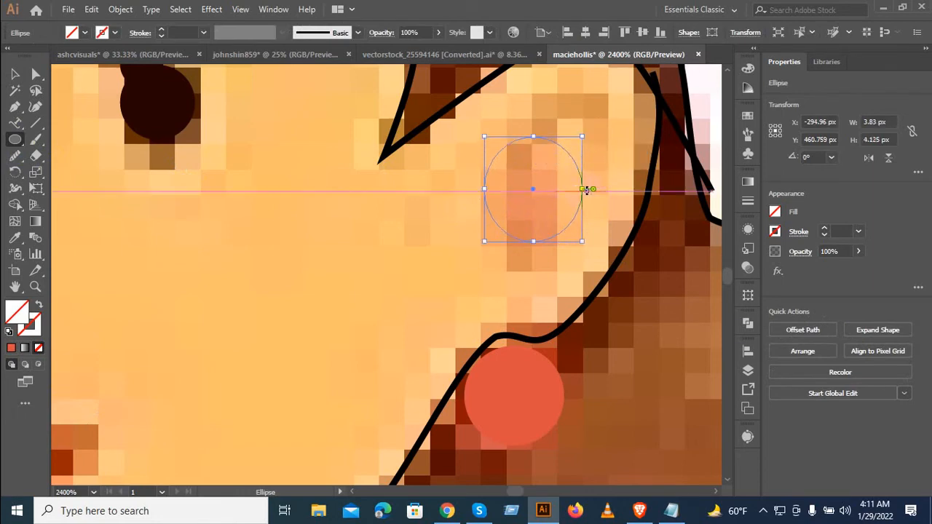
left_click_drag(587, 190, 559, 190)
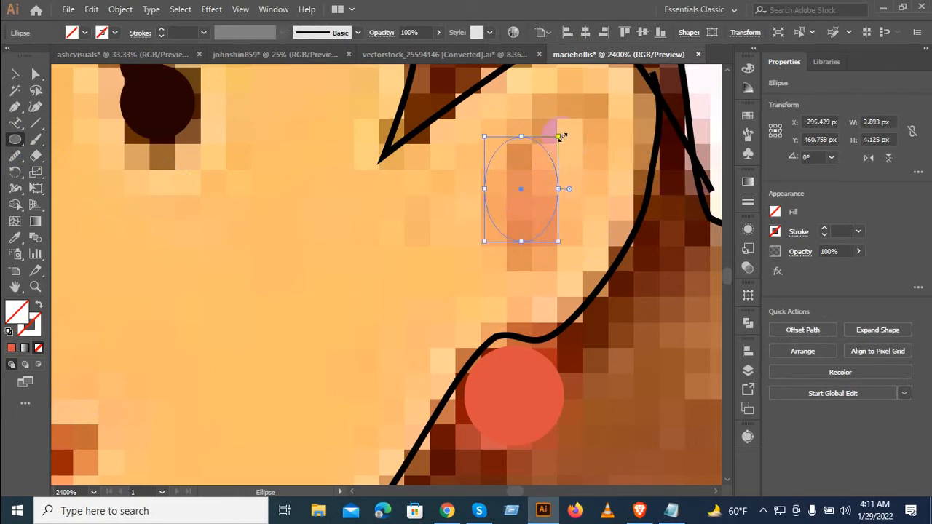
left_click_drag(561, 136, 579, 161)
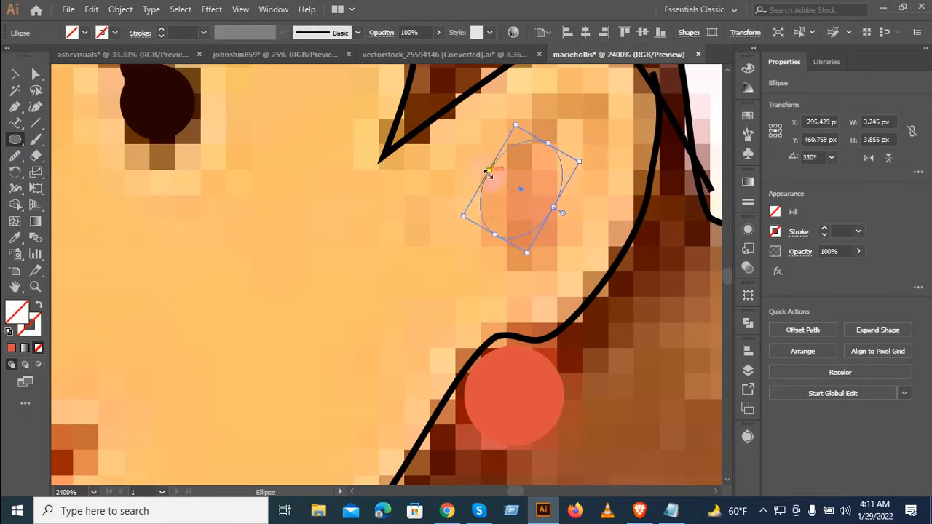
left_click(11, 73)
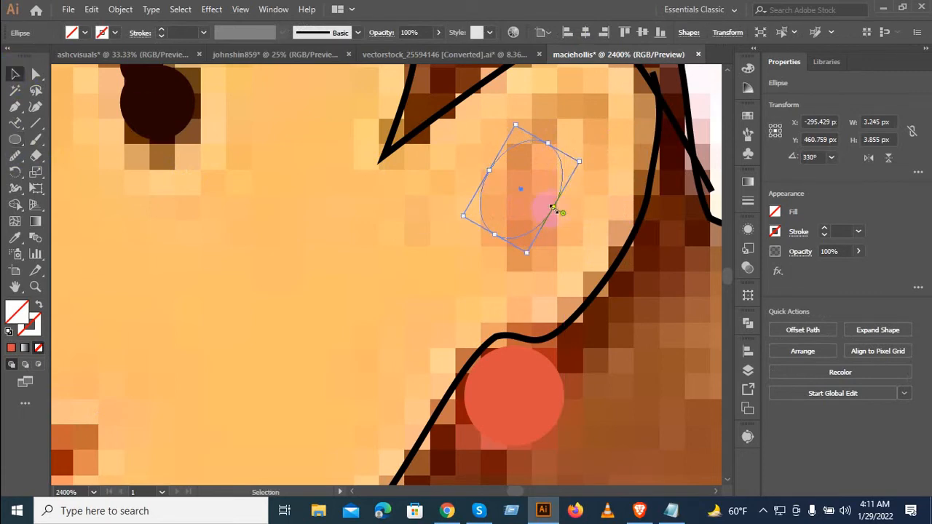
mouse_move(522, 201)
left_mouse_down()
mouse_move(520, 193)
mouse_move(531, 203)
left_mouse_up()
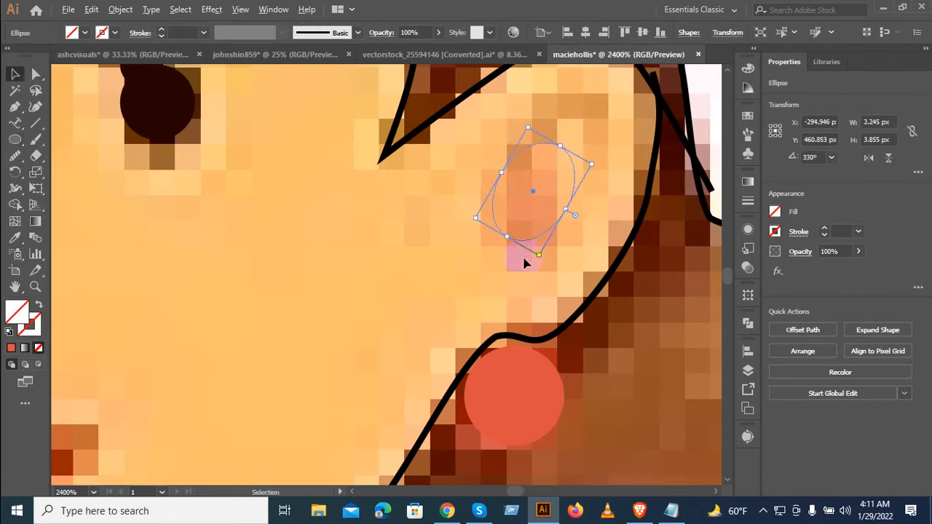
Trace the edge of the child's hair from its notch beside the woman's hair down past the earring towards the temple, undoing the last point
scroll(524, 262, "down", 4)
left_click_drag(330, 392, 217, 300)
left_click(15, 107)
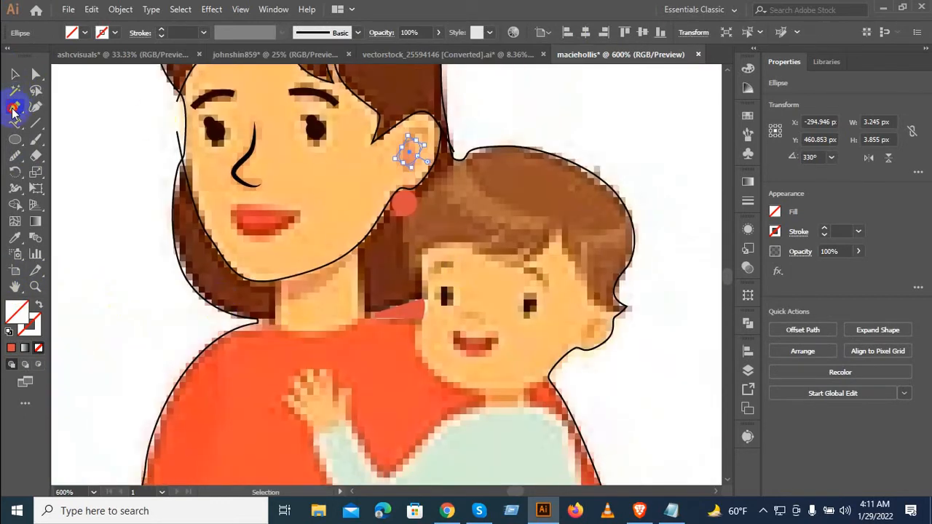
left_click(455, 164)
scroll(459, 161, "up", 2)
left_click(468, 154)
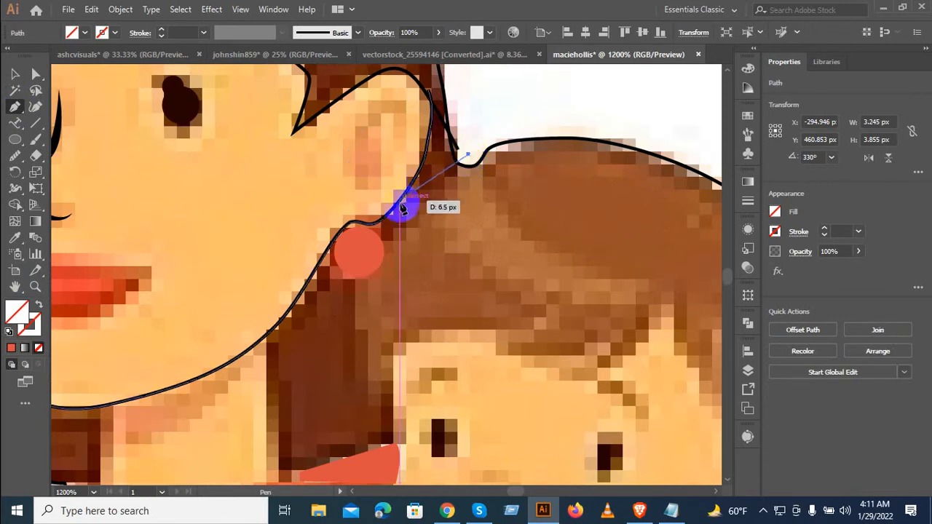
left_click_drag(401, 222, 385, 242)
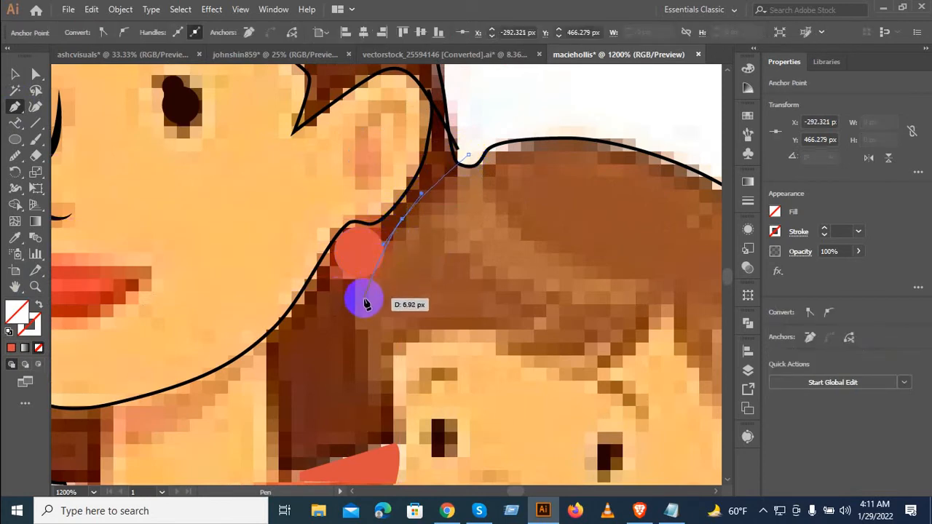
left_click_drag(359, 302, 378, 406)
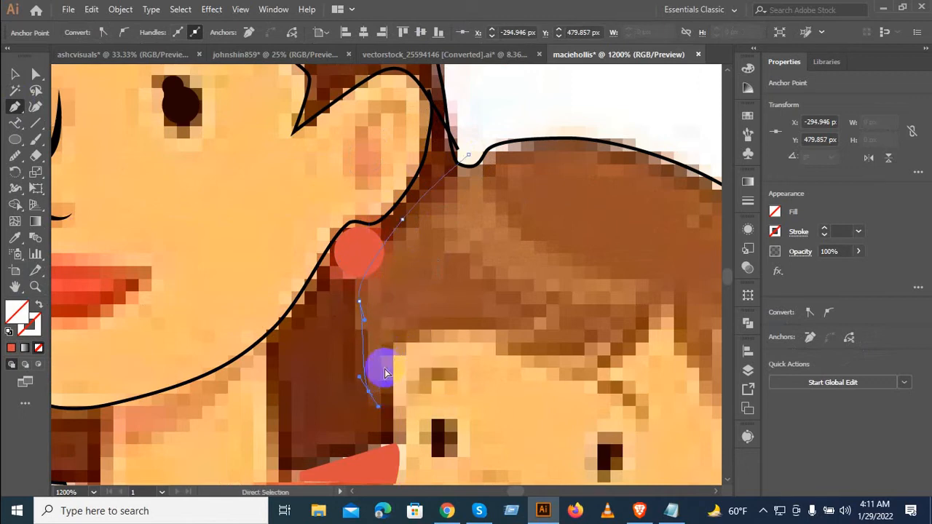
key("ctrl+z")
Continue the child's hairline across the forehead, around the fringe lock and peak, and down past the ear to the outer hair tip
left_click_drag(432, 332, 518, 355)
left_click_drag(562, 379, 572, 244)
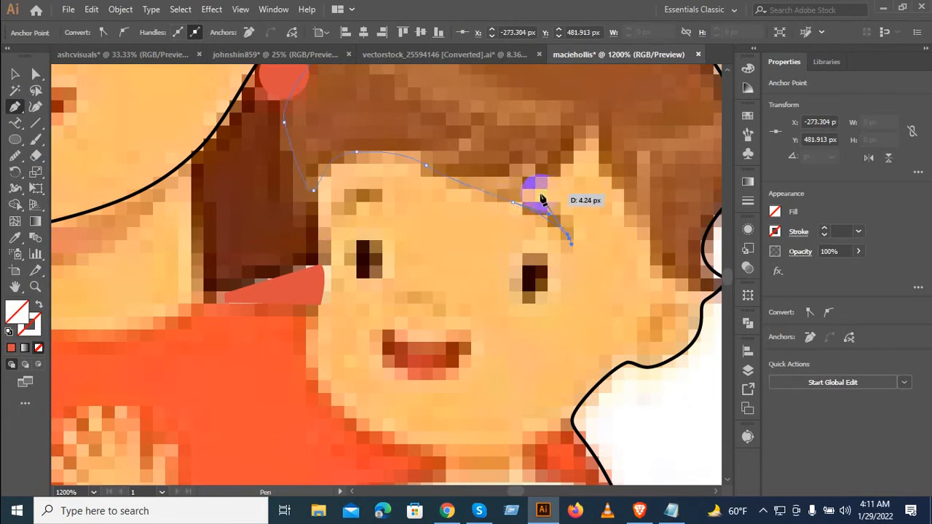
left_click_drag(539, 193, 508, 166)
left_click(538, 192)
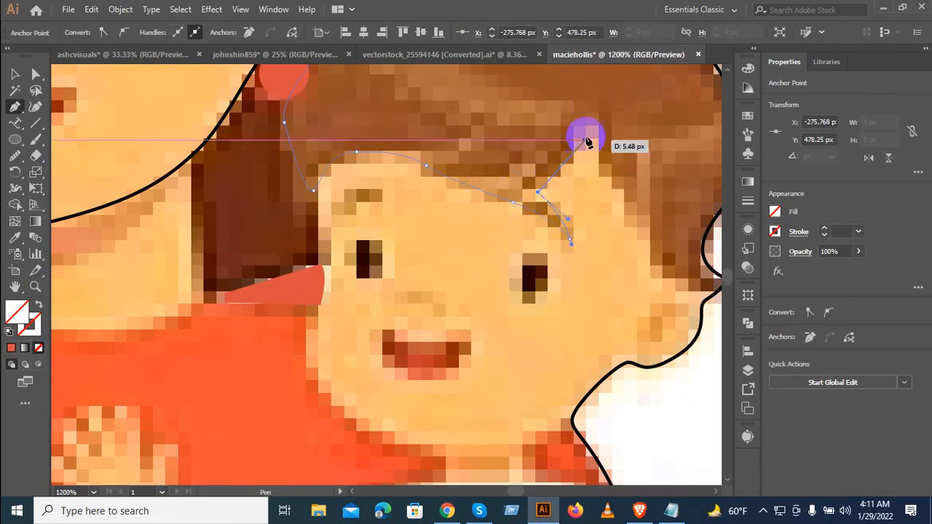
left_click(597, 124)
left_click_drag(622, 176, 469, 136)
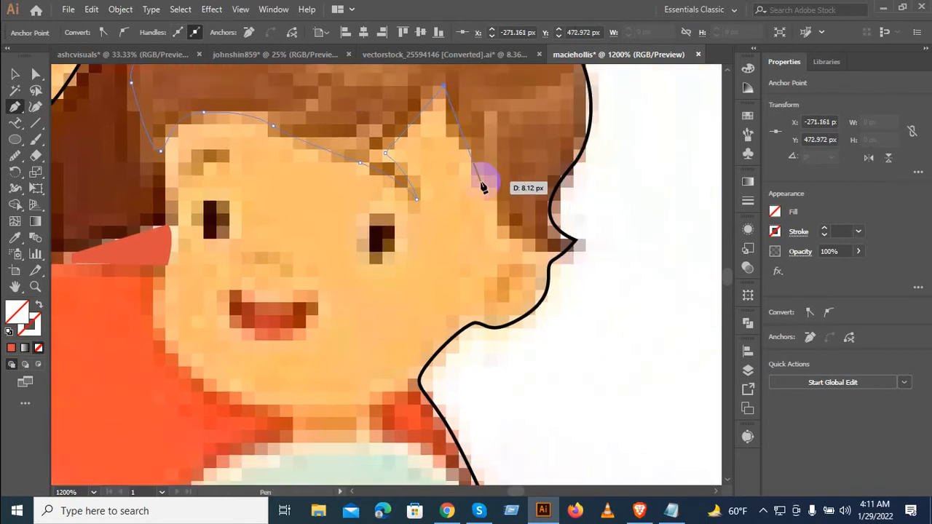
left_click_drag(477, 177, 594, 216)
left_click(609, 218)
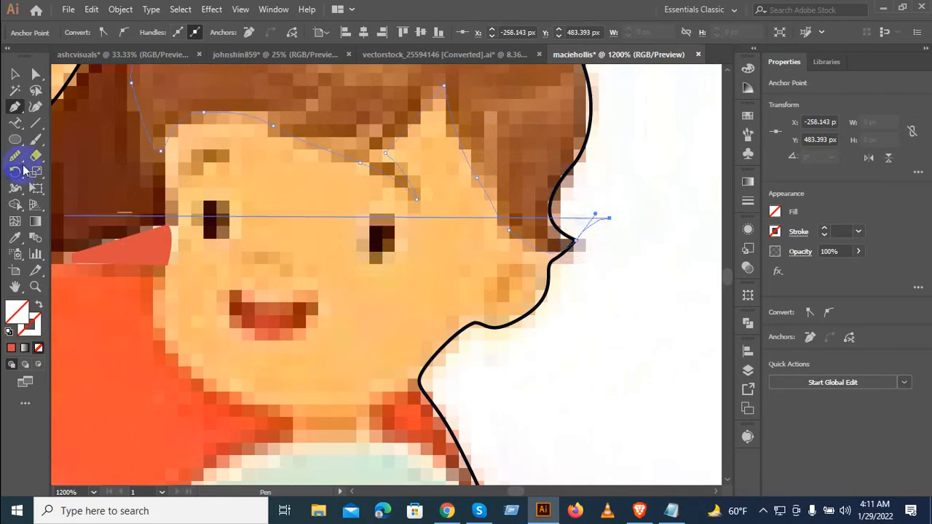
left_click(21, 76)
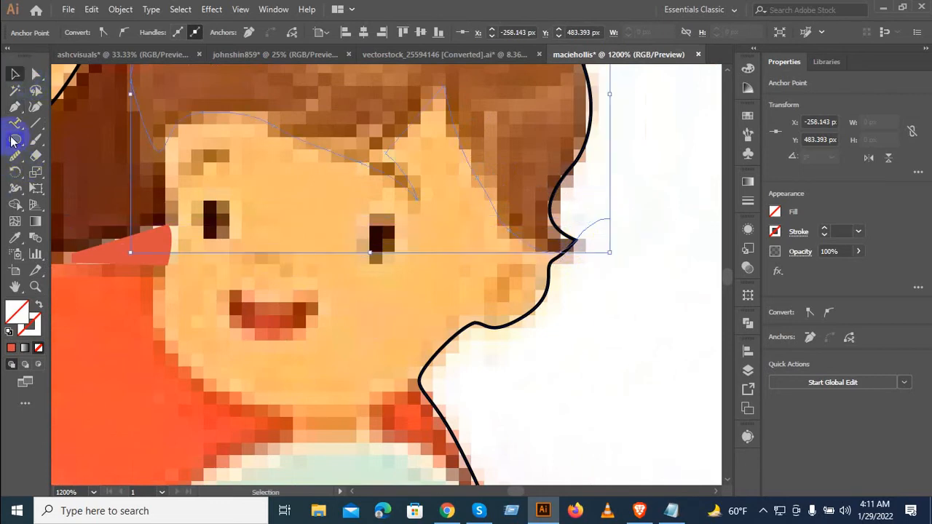
Trace the darker patch inside the child's ear as a small closed rounded shape
left_click(13, 109)
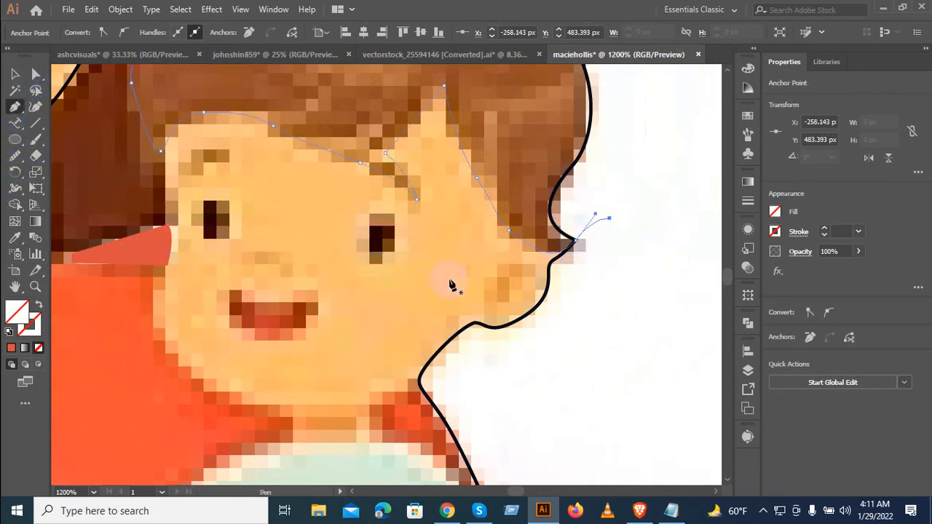
left_click(516, 266)
scroll(489, 281, "up", 2)
left_click_drag(504, 298, 556, 335)
left_click(581, 300)
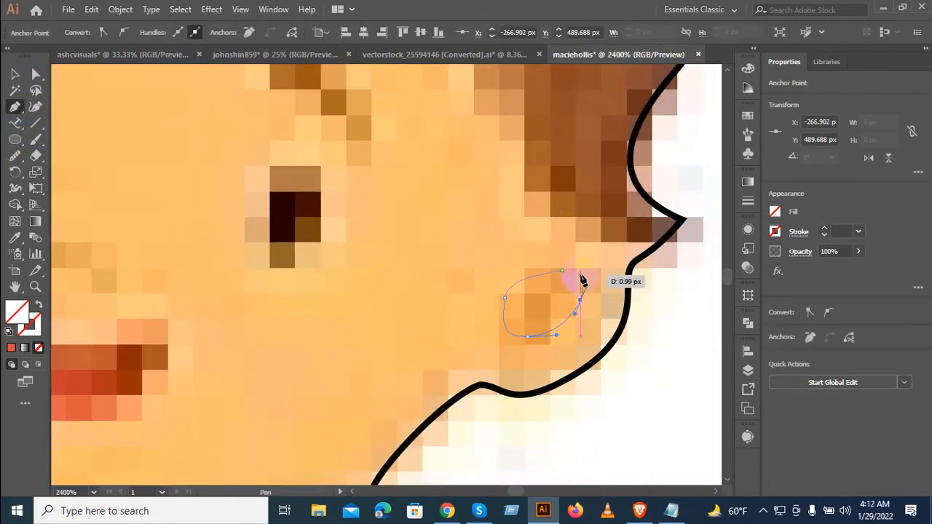
left_click_drag(583, 279, 583, 280)
left_click_drag(561, 271, 537, 274)
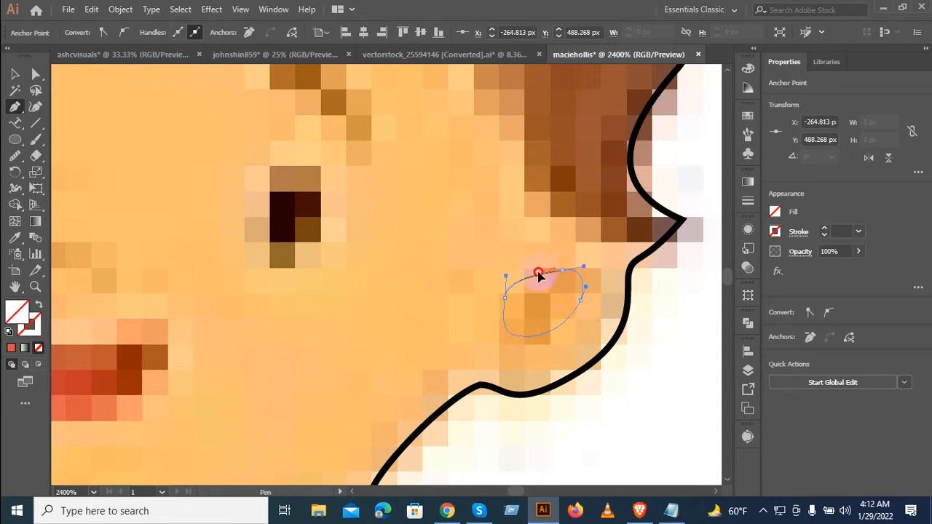
Draw an open arc over the child's eyebrow nearest the woman and give it a 0.5 pt black stroke without fill
left_click_drag(263, 286, 362, 348)
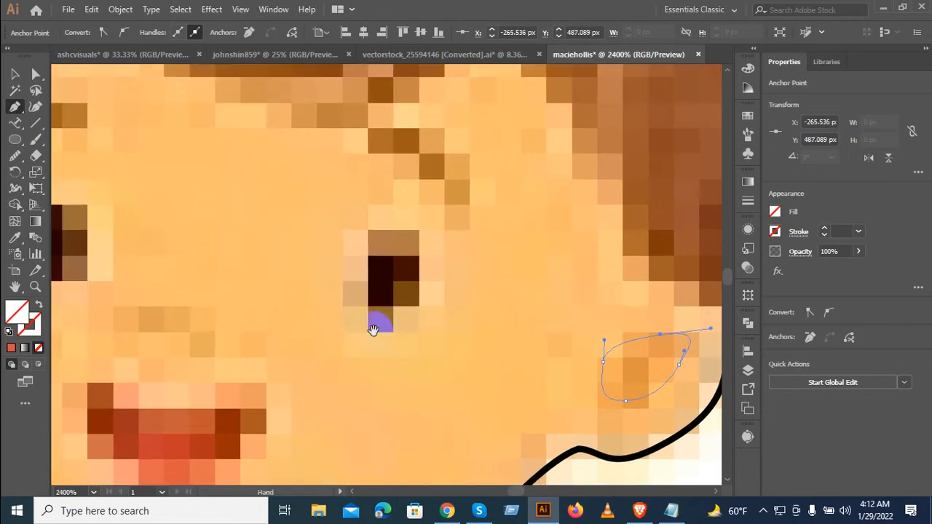
key("ctrl+minus")
key("ctrl+minus")
left_click_drag(331, 213, 458, 216)
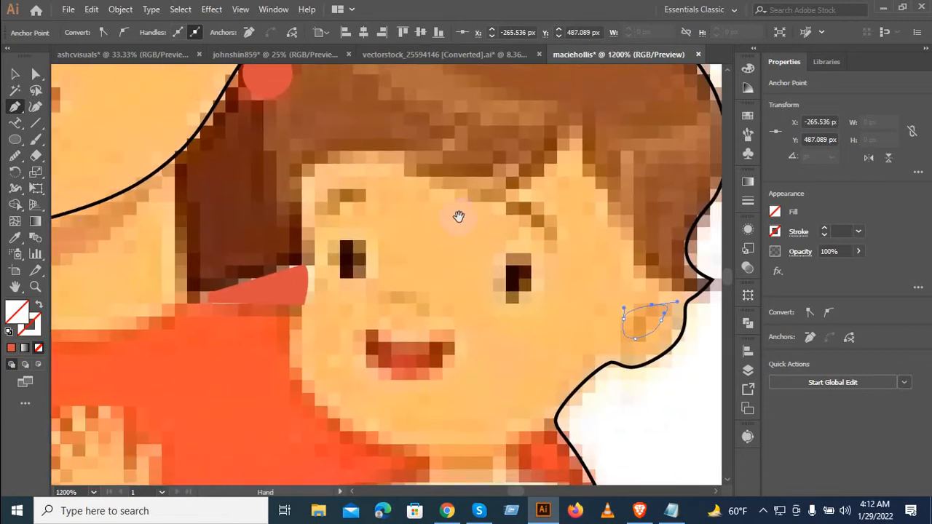
scroll(350, 200, "up", 1)
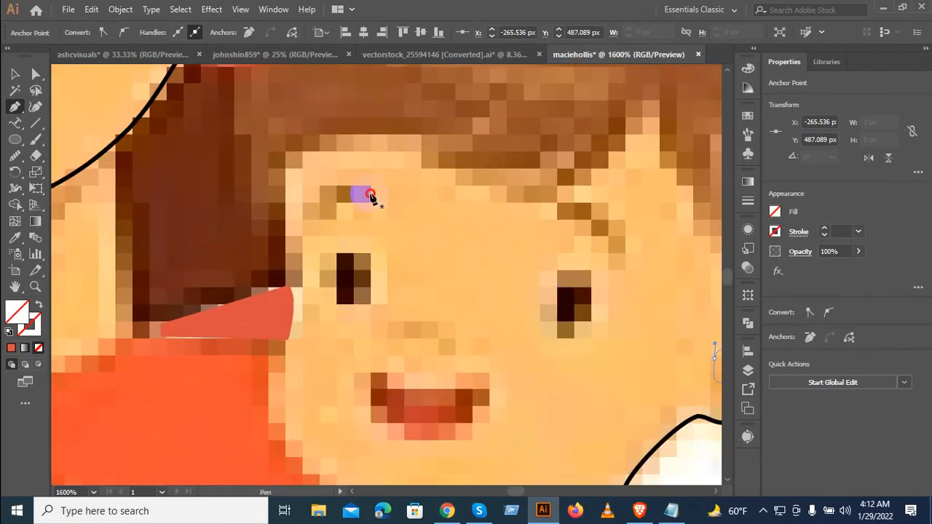
left_click(312, 220)
left_click(286, 256)
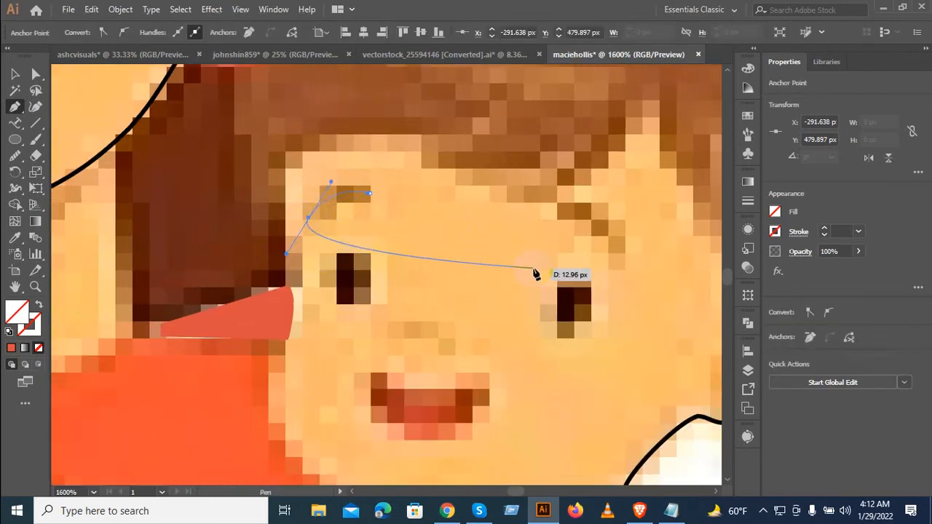
left_click(835, 230)
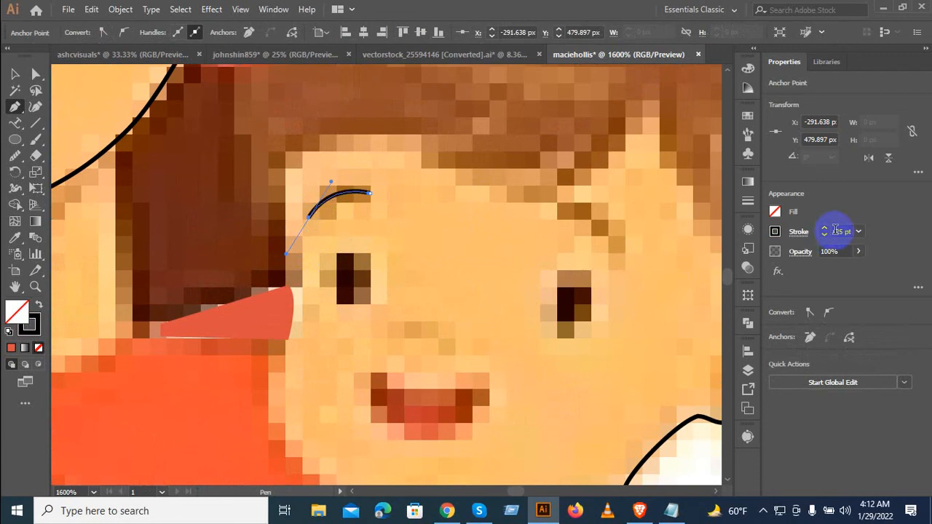
Expand the eyebrow arc's fill and stroke into a filled shape
left_click(120, 10)
left_click(233, 151)
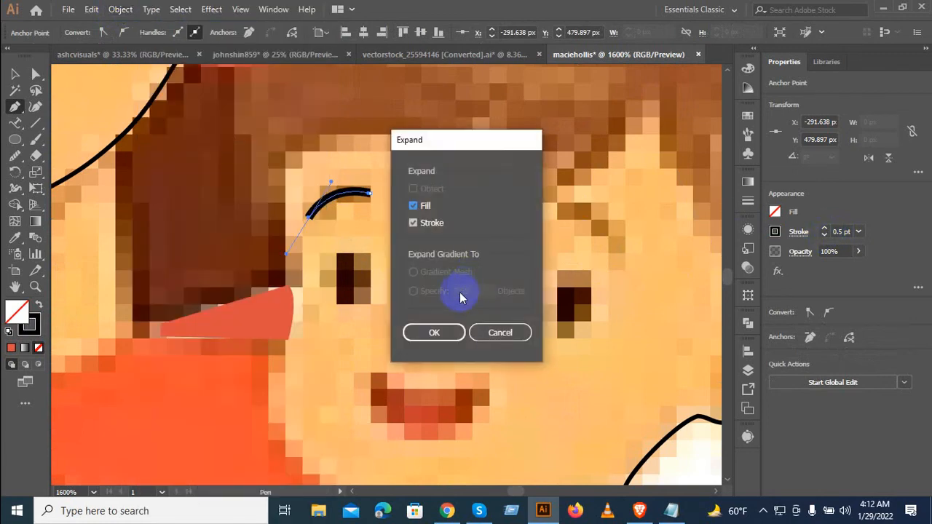
left_click(436, 333)
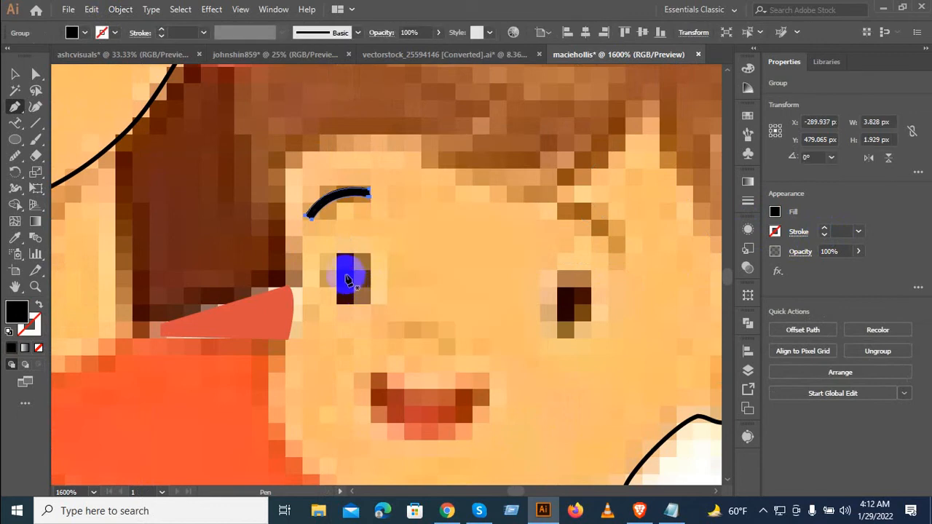
Draw a black circle about 3 px wide over the child's eye below the finished eyebrow and copy it onto the other eye
left_click(13, 140)
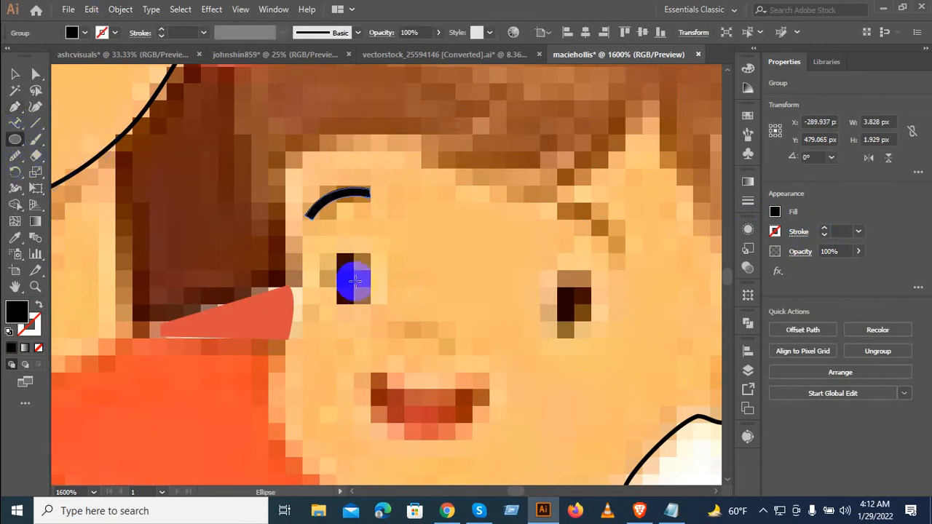
mouse_move(345, 279)
left_mouse_down()
mouse_move(373, 292)
mouse_move(371, 305)
mouse_move(360, 281)
mouse_move(591, 312)
mouse_move(581, 299)
left_mouse_up()
left_click(13, 76)
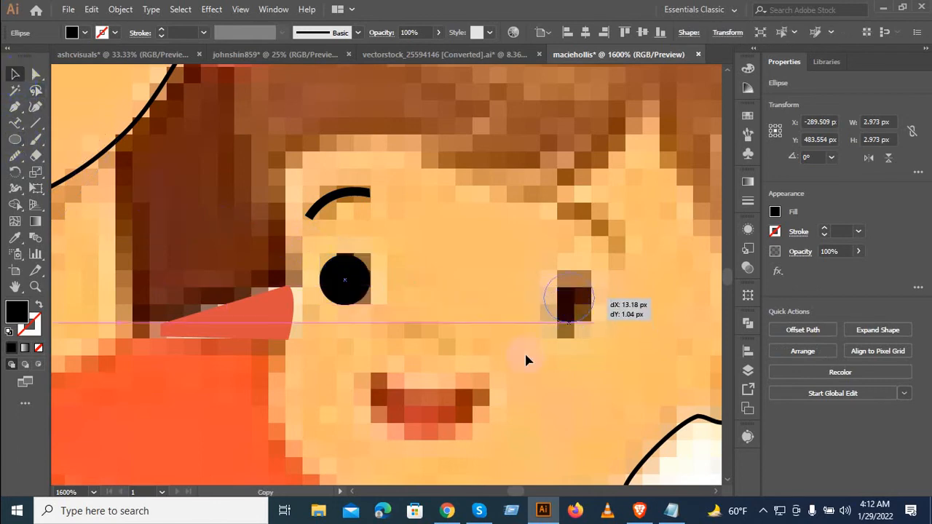
Trace the child's nose as an open arc with no fill and a 0.5 pt black stroke
left_click_drag(504, 387, 448, 257)
scroll(352, 253, "up", 1)
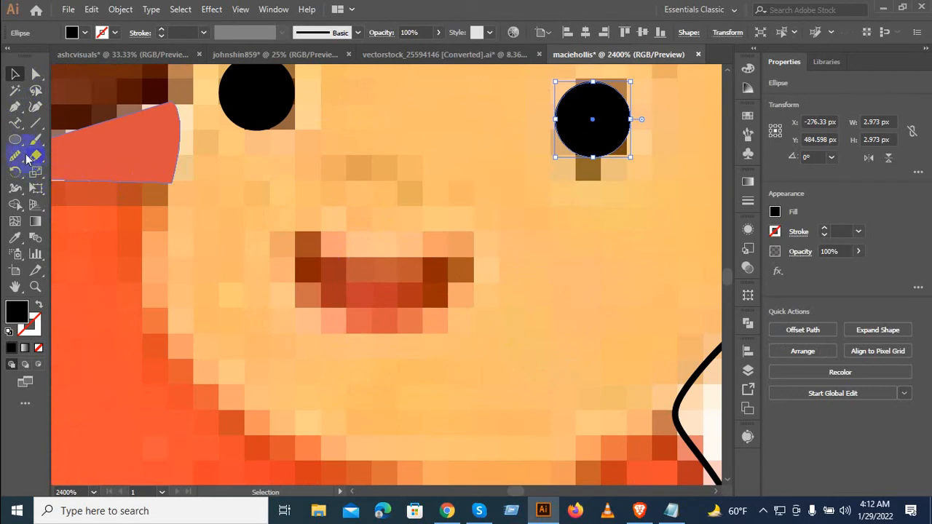
left_click(14, 106)
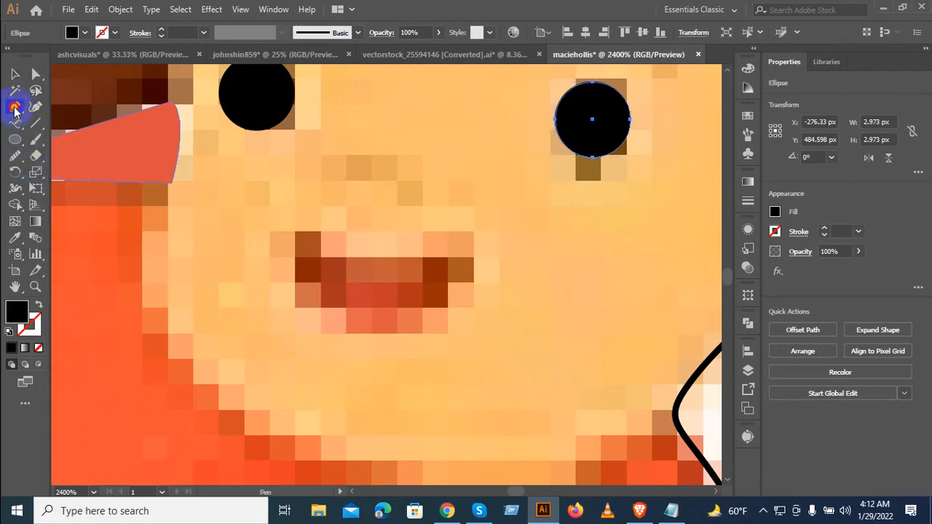
left_click(325, 176)
left_click_drag(447, 234, 448, 234)
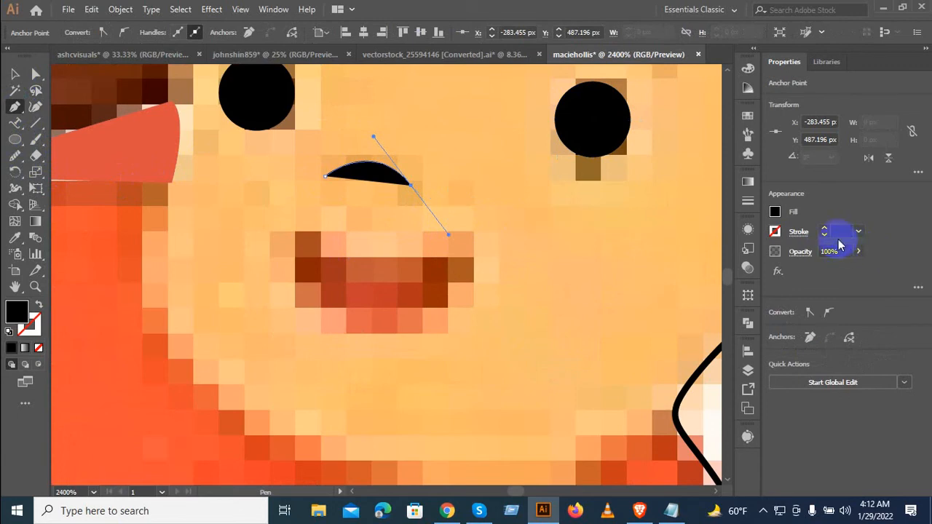
left_click(39, 348)
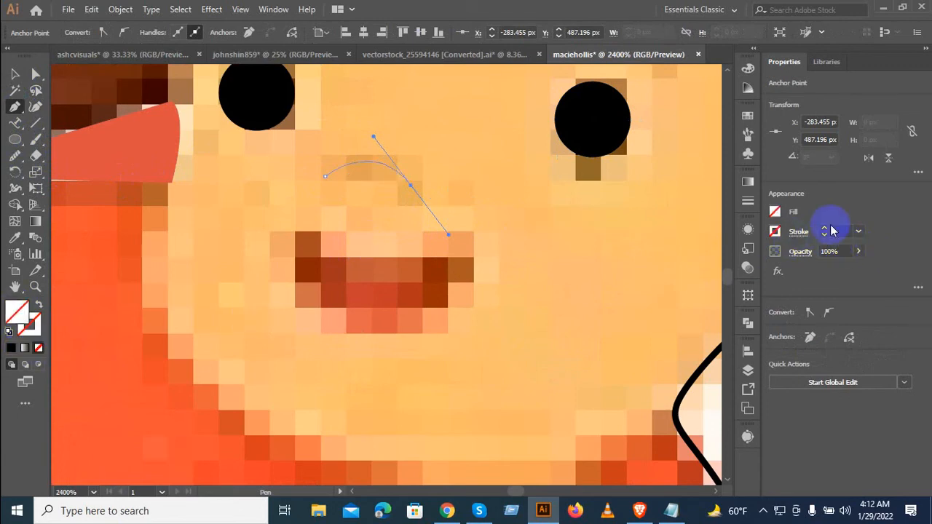
scroll(840, 231, "up", 2)
scroll(841, 232, "down", 1)
scroll(841, 232, "up", 1)
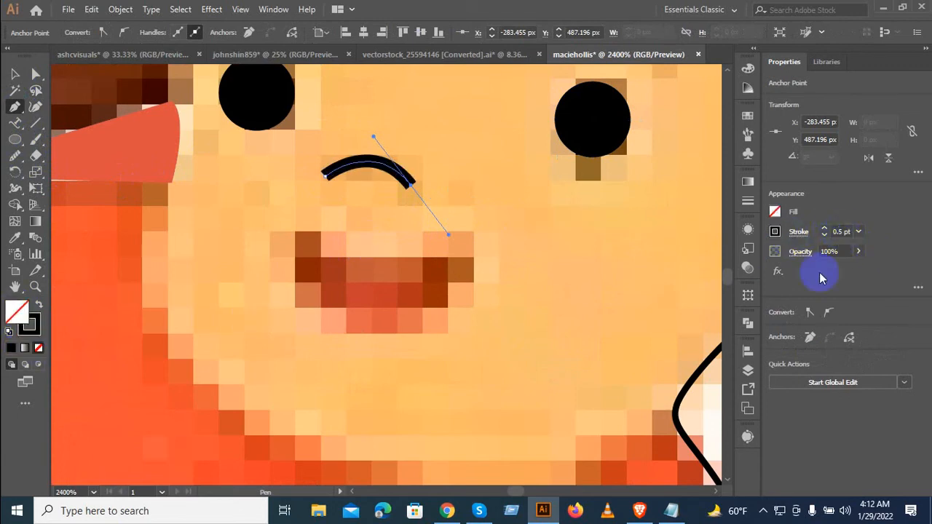
Apply the width profile tapered at both ends to the nose stroke and expand its appearance
left_click(810, 241)
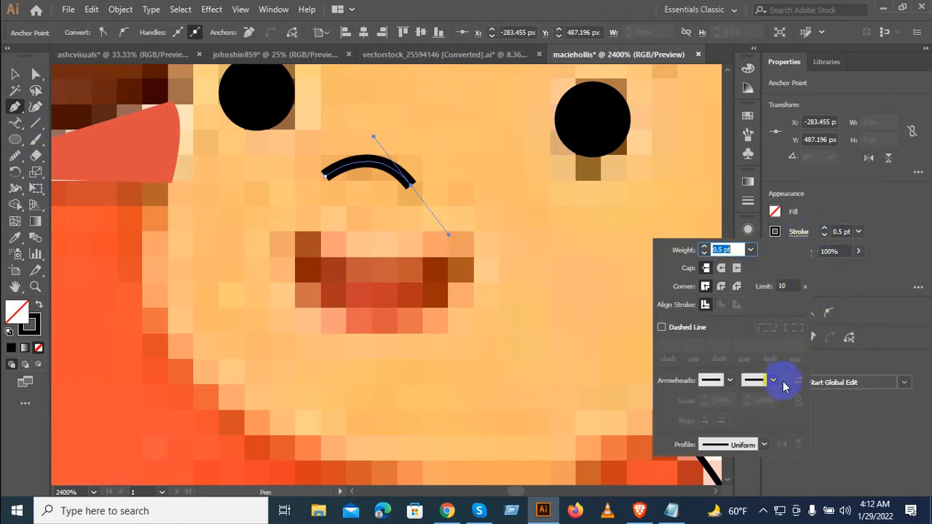
left_click(763, 444)
left_click(721, 306)
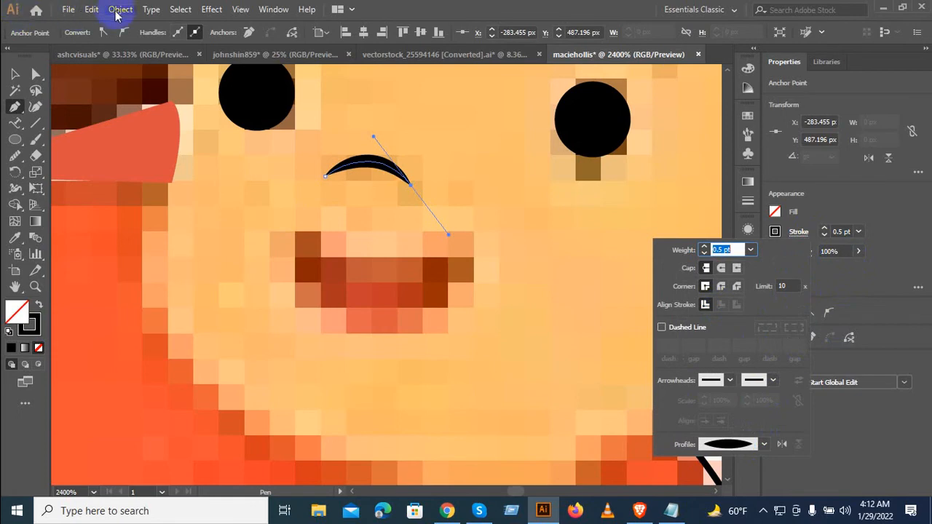
left_click(182, 110)
left_click(123, 10)
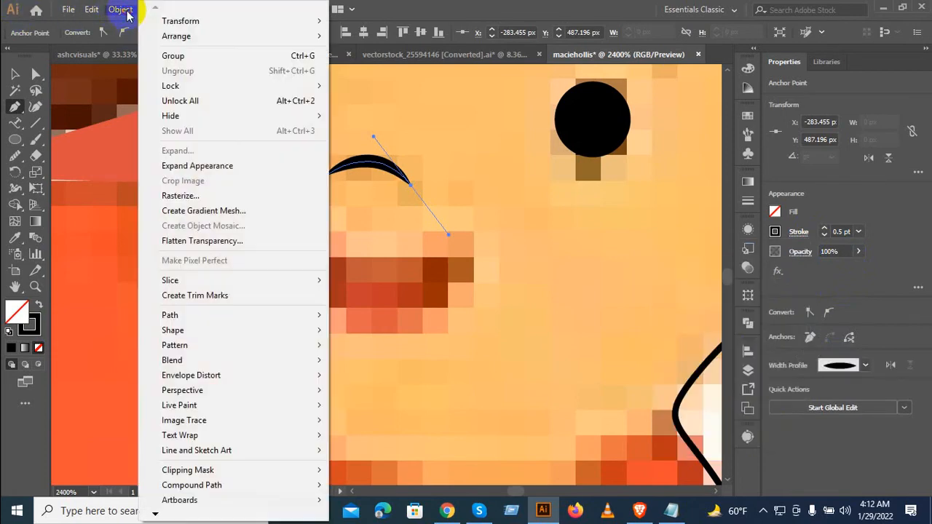
left_click(204, 163)
Trace the child's smiling mouth as a closed crescent with rounded outer corners, about 7.8 by 4.3 px
left_click(297, 245)
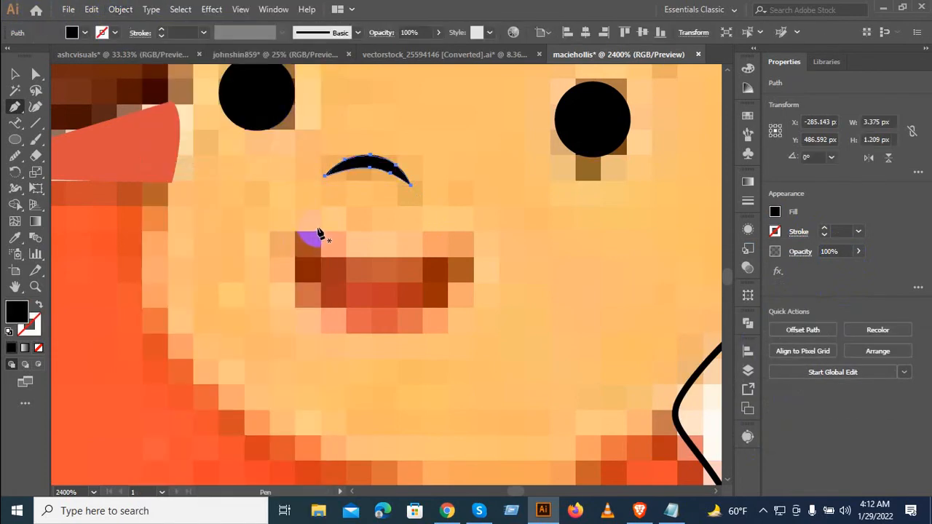
left_click_drag(377, 258, 481, 270)
left_click(446, 232)
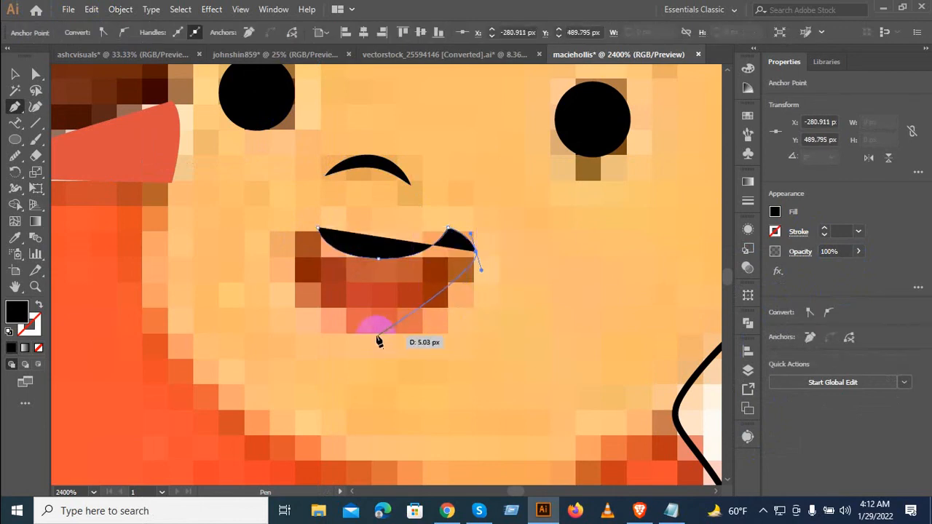
left_click_drag(375, 335, 299, 330)
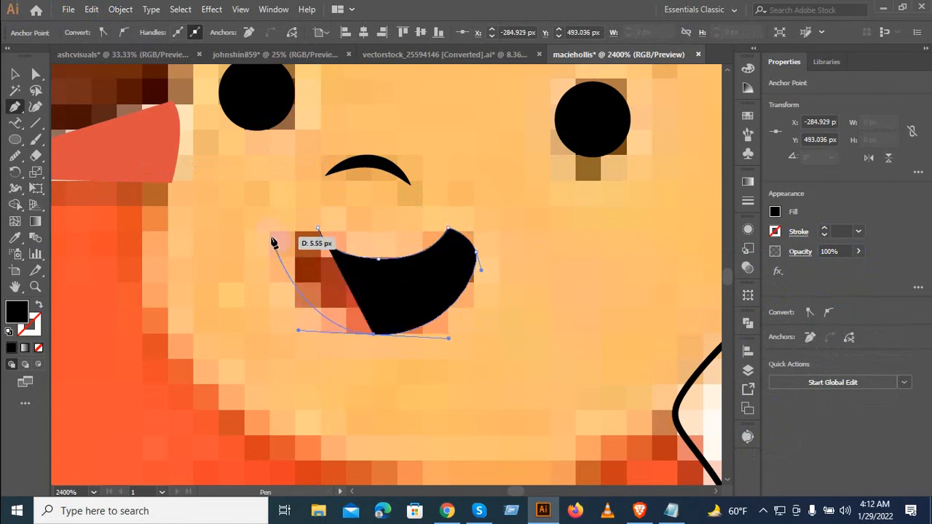
left_click_drag(284, 207, 321, 255)
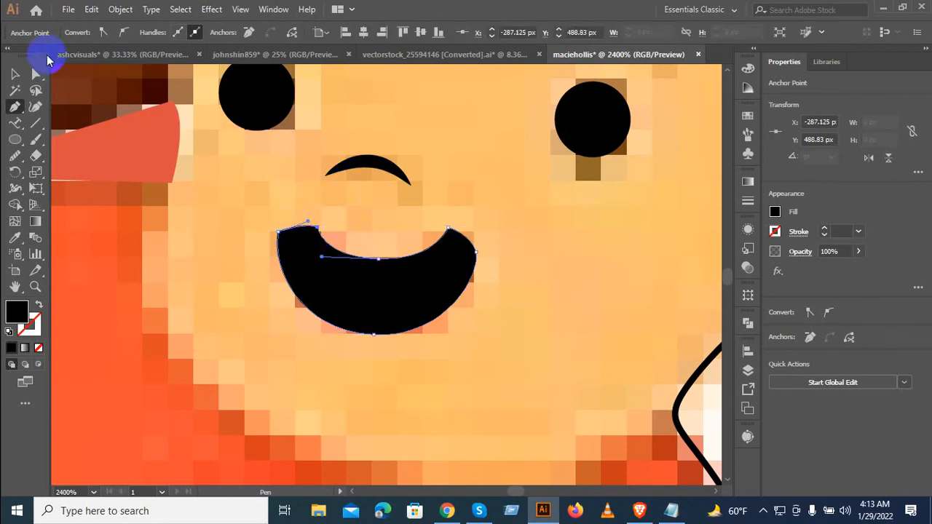
Replace the mouth shape's black fill with the dark reddish brown sampled from the image's mouth
left_click(16, 76)
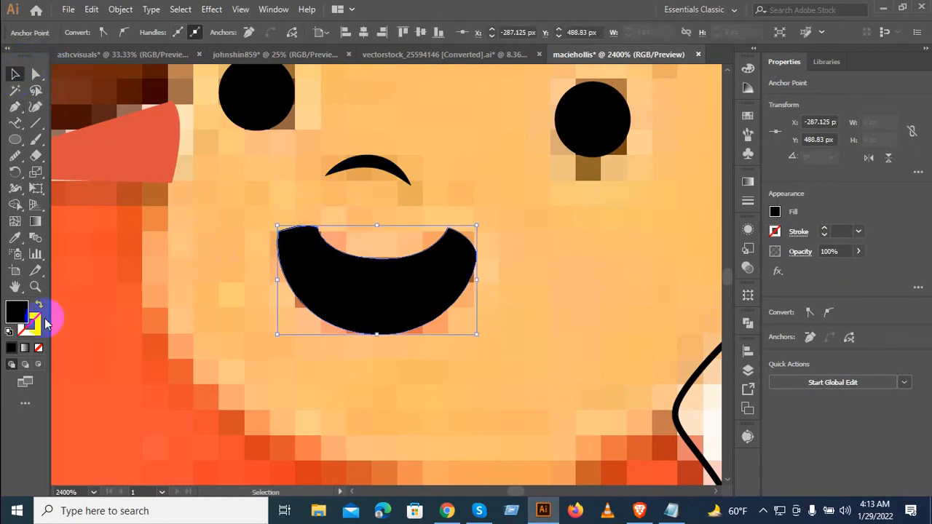
left_click(39, 351)
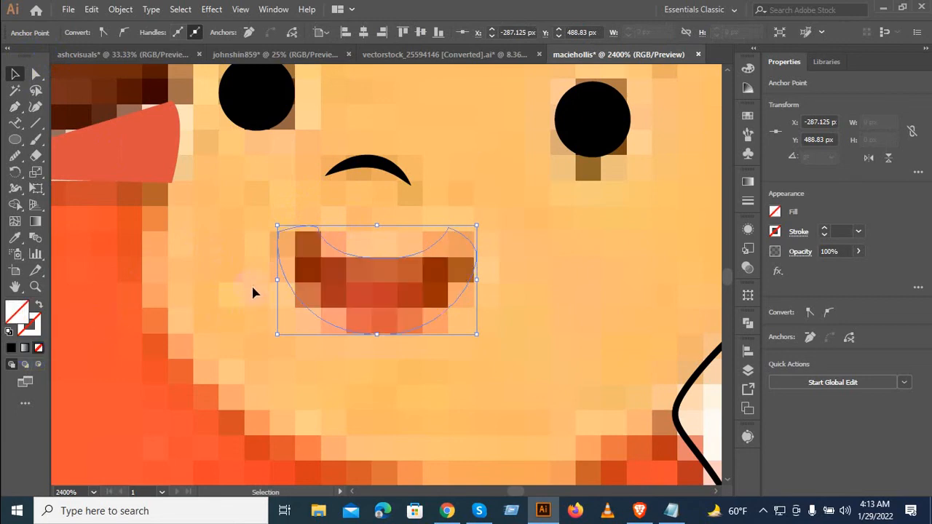
left_click(14, 238)
left_click(420, 276)
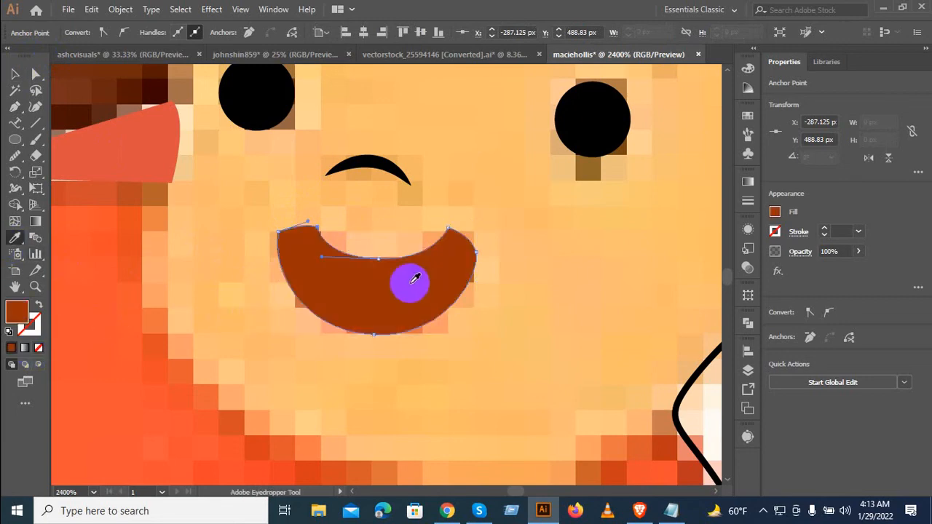
key("v")
left_click(272, 343)
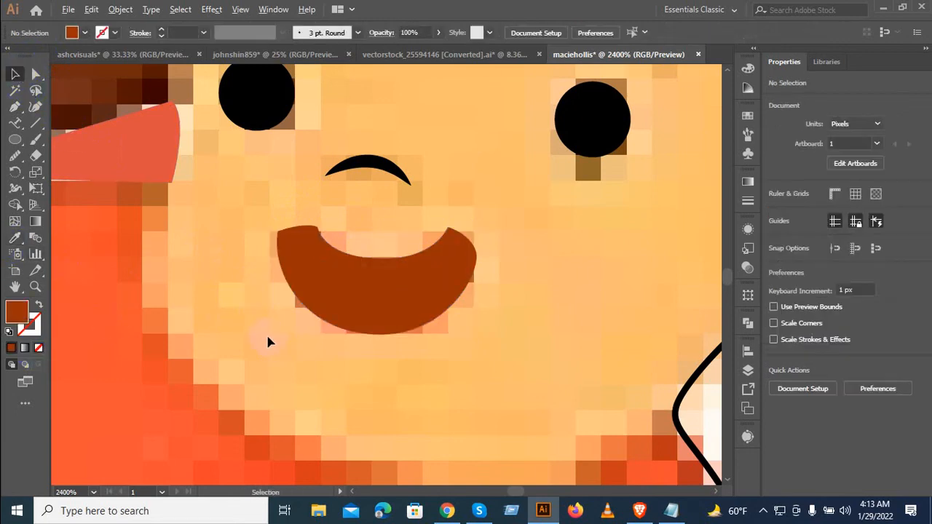
Create an inset copy of the mouth shape with Offset Path and Miter joins, about 4.5 by 1.2 px
scroll(266, 339, "down", 1)
left_click(338, 309)
scroll(337, 310, "up", 2)
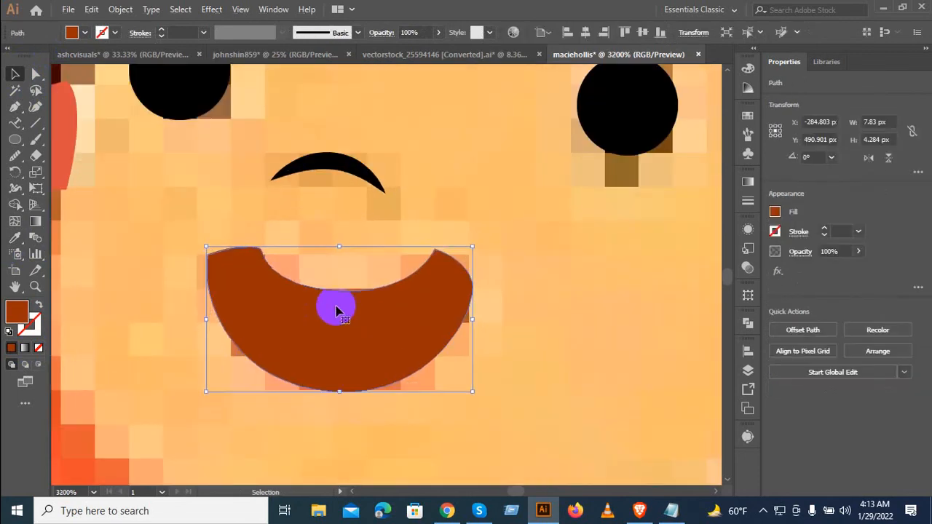
left_click(121, 9)
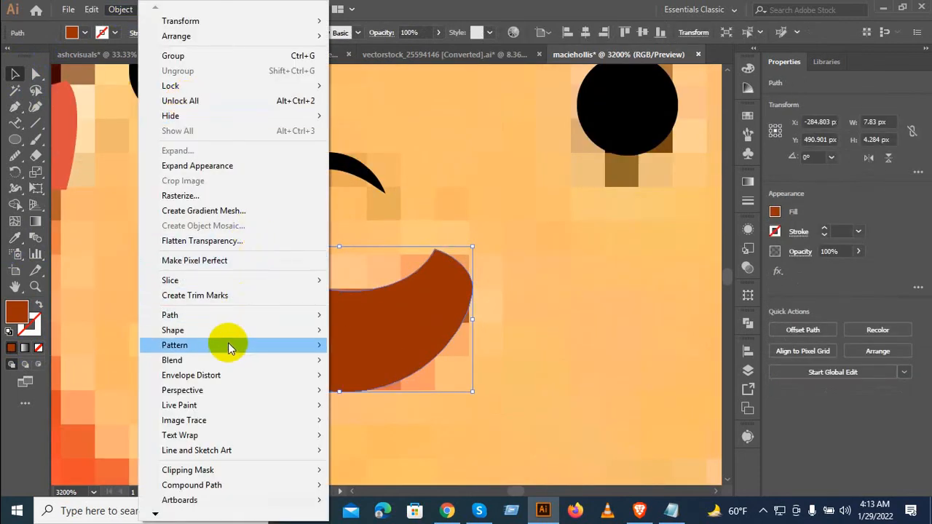
mouse_move(233, 317)
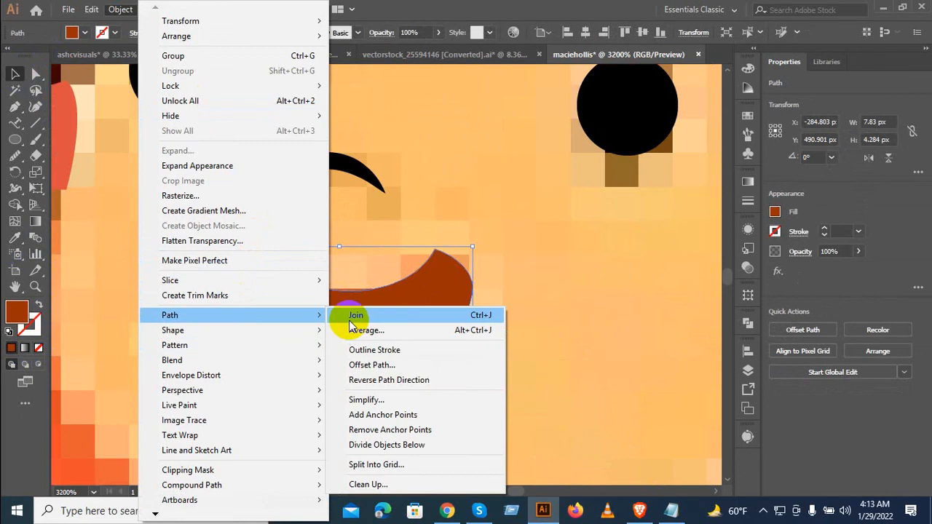
left_click(405, 368)
left_click(550, 406)
scroll(609, 328, "down", 5)
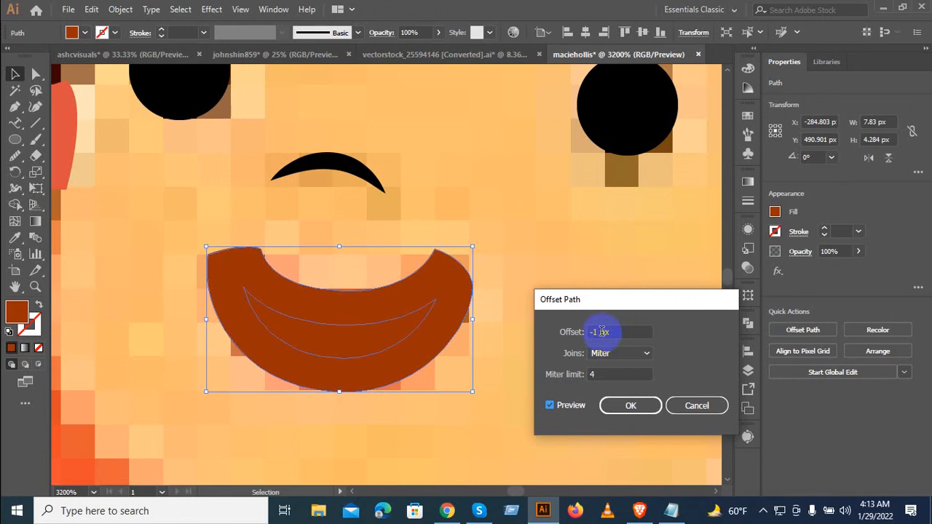
left_click(597, 332)
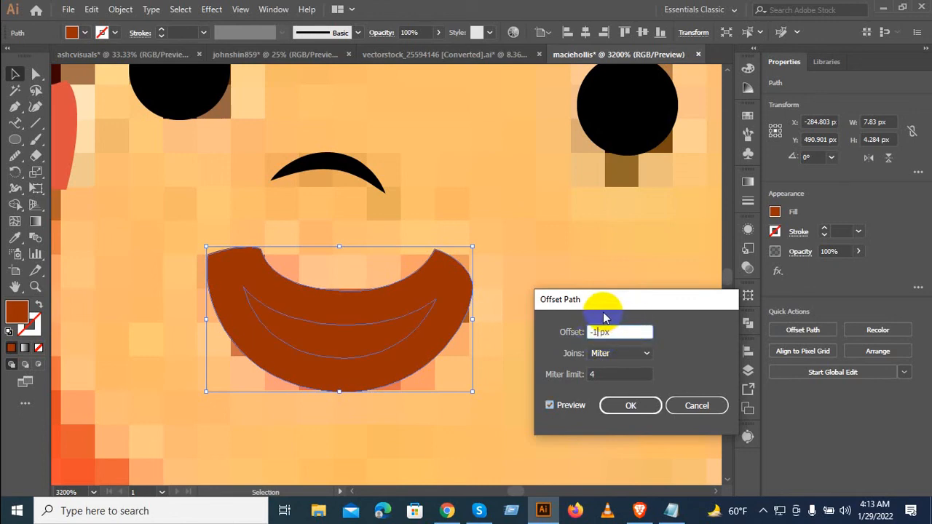
key("Return")
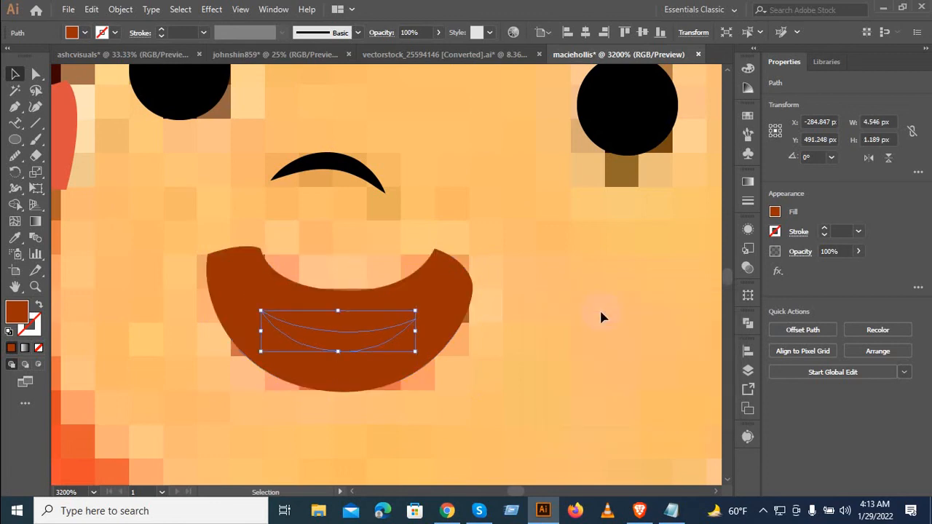